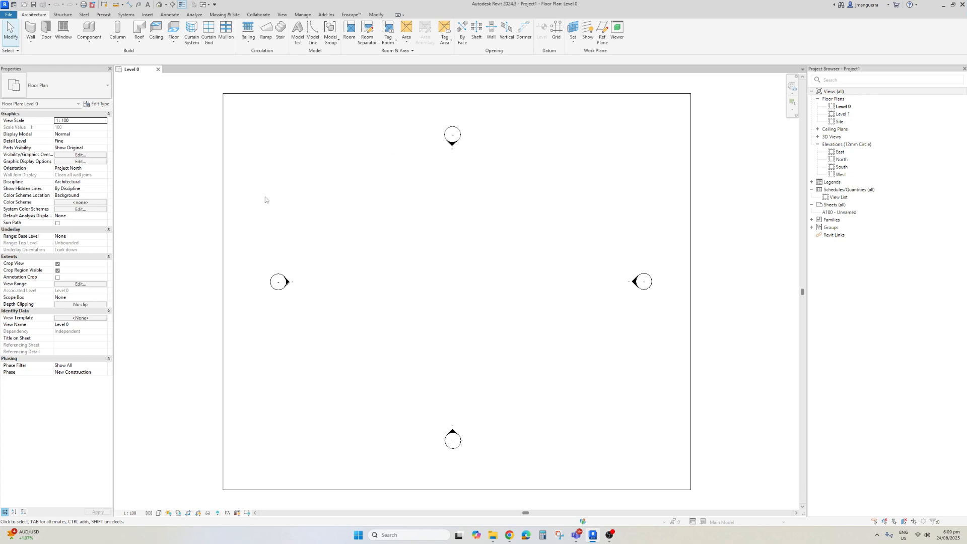
Draw a horizontal exterior wall about 7900 mm long near the middle of the Level 0 plan
{"action": "key", "text": "w"}
{"action": "key", "text": "a"}
{"action": "left_click", "coordinate": [397, 294]}
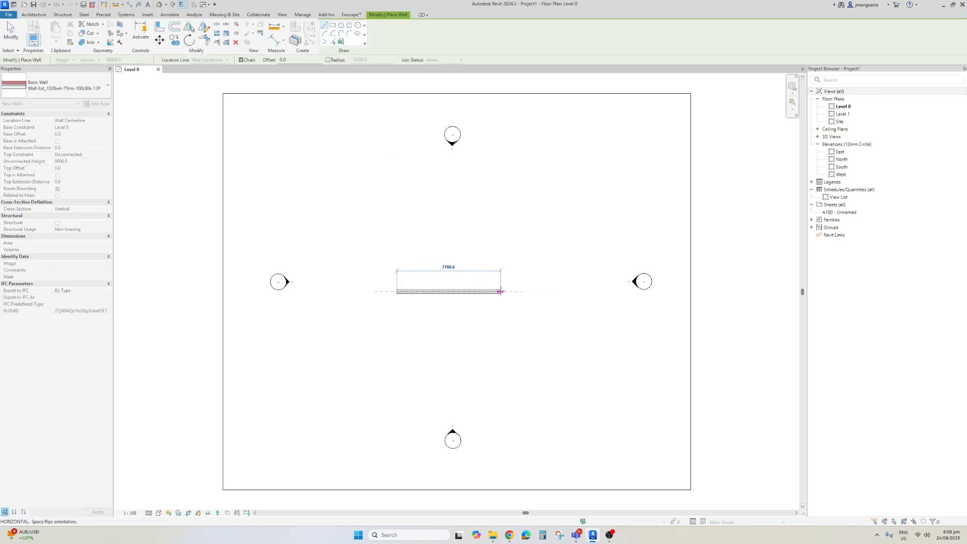
{"action": "left_click", "coordinate": [503, 291]}
{"action": "key", "text": "Escape"}
{"action": "key", "text": "Escape"}
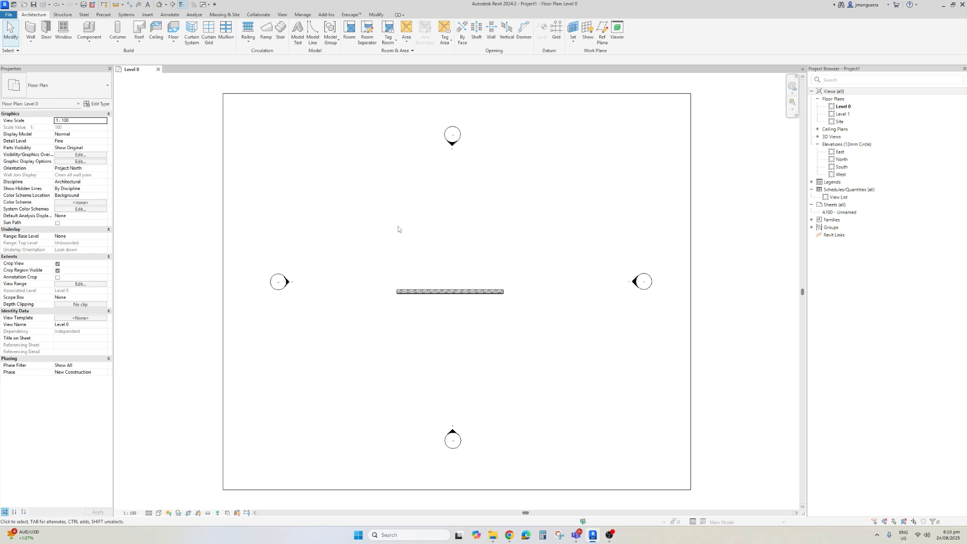
Place a Doors_ExtDbl_Flush 1810x2110mm door in the wall, about 2600 mm from its left end and swinging upward
{"action": "key", "text": "d"}
{"action": "key", "text": "r"}
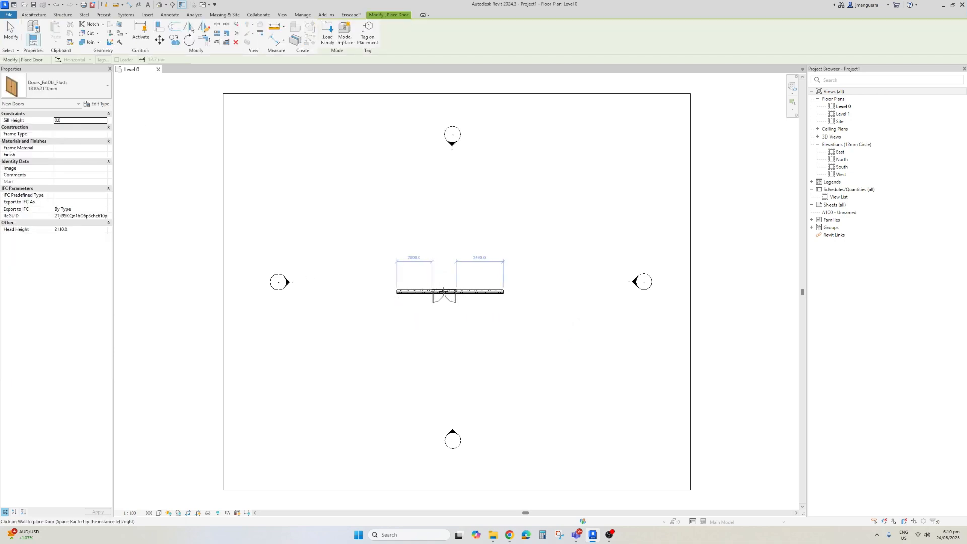
{"action": "scroll", "coordinate": [444, 292], "scroll_direction": "up", "scroll_amount": 5}
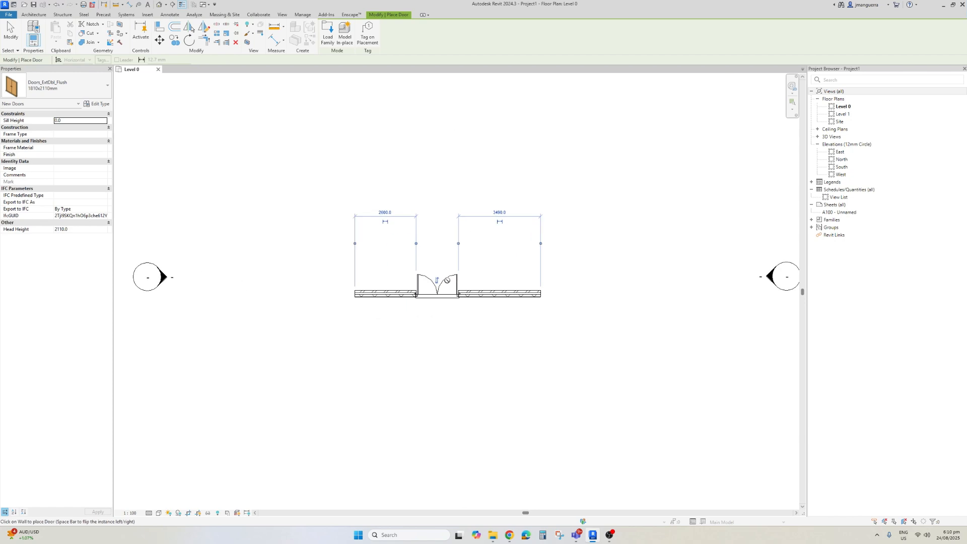
{"action": "left_click", "coordinate": [444, 291]}
{"action": "key", "text": "Escape"}
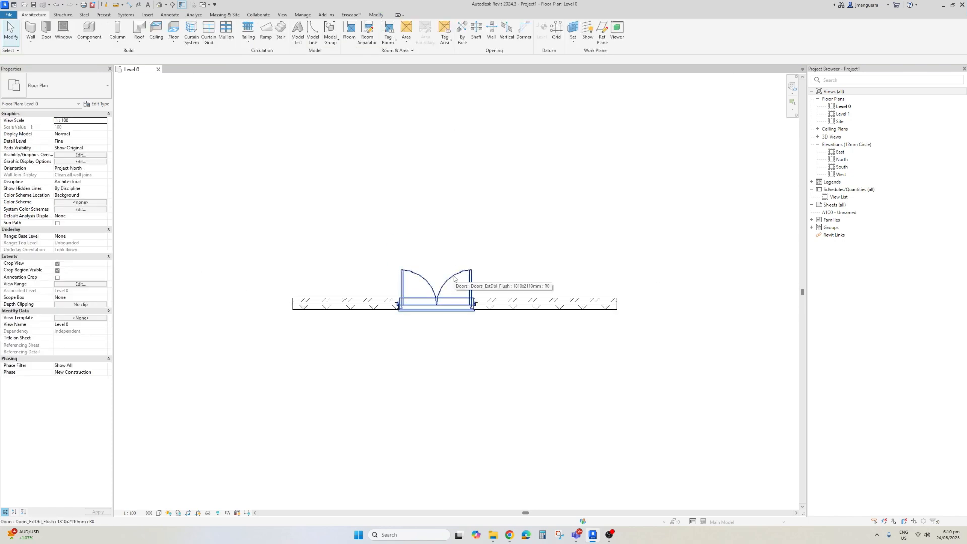
Examine the double door's instance and type properties, down to the Identity Data and IFC parameters
{"action": "left_click", "coordinate": [453, 278]}
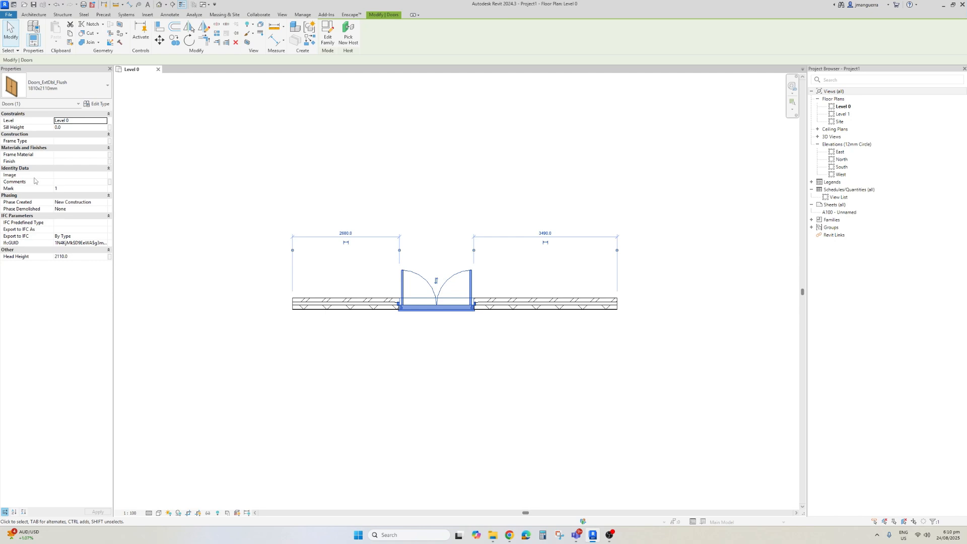
{"action": "left_click", "coordinate": [97, 104]}
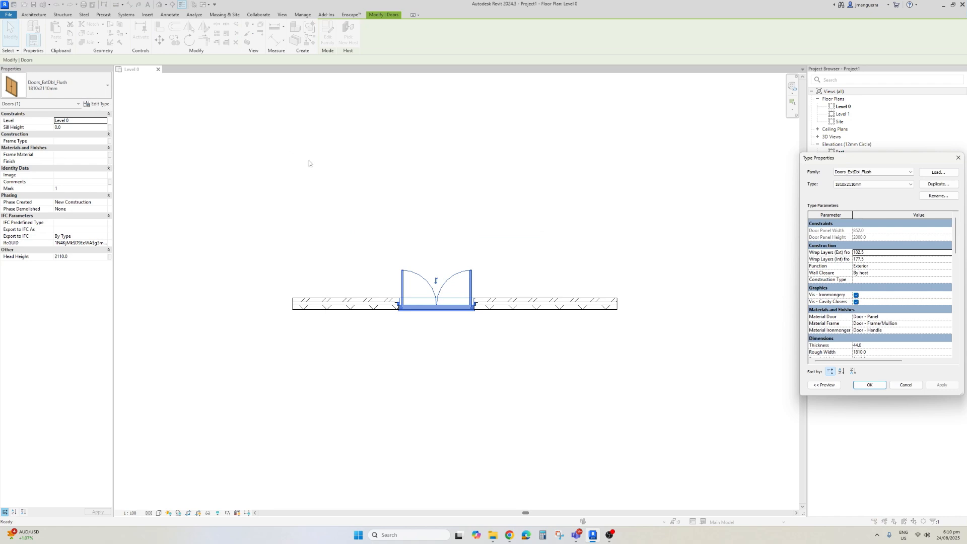
{"action": "left_click_drag", "start_coordinate": [889, 158], "coordinate": [462, 114]}
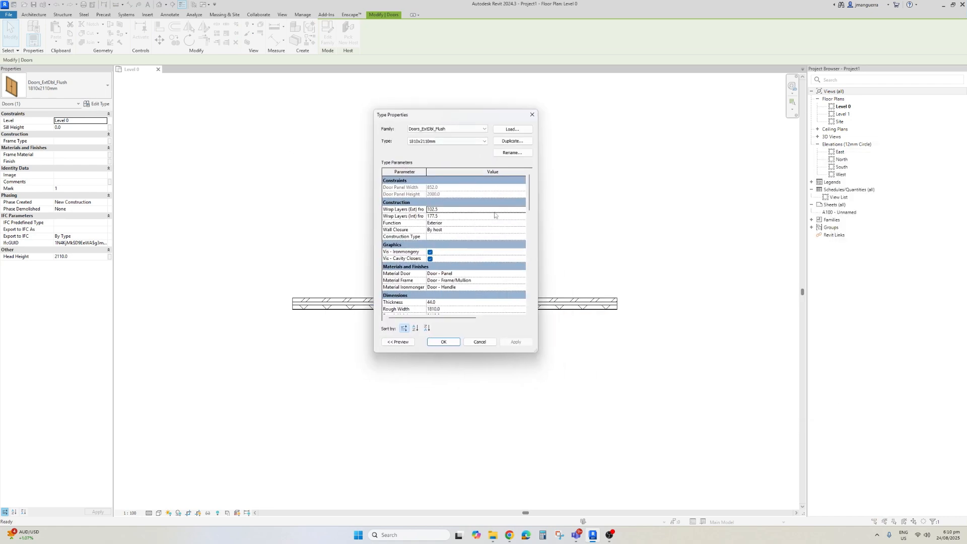
{"action": "scroll", "coordinate": [518, 223], "scroll_direction": "down", "scroll_amount": 5}
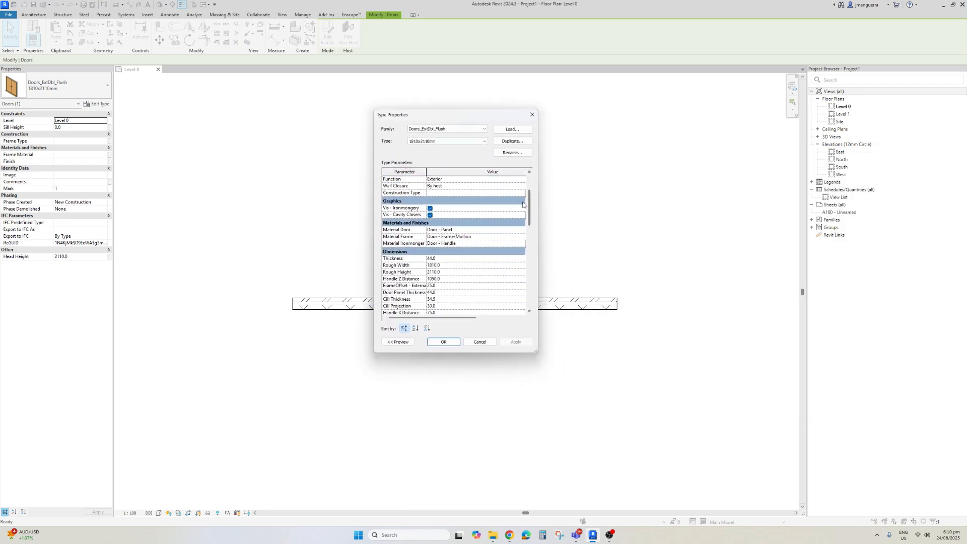
{"action": "scroll", "coordinate": [519, 223], "scroll_direction": "down", "scroll_amount": 10}
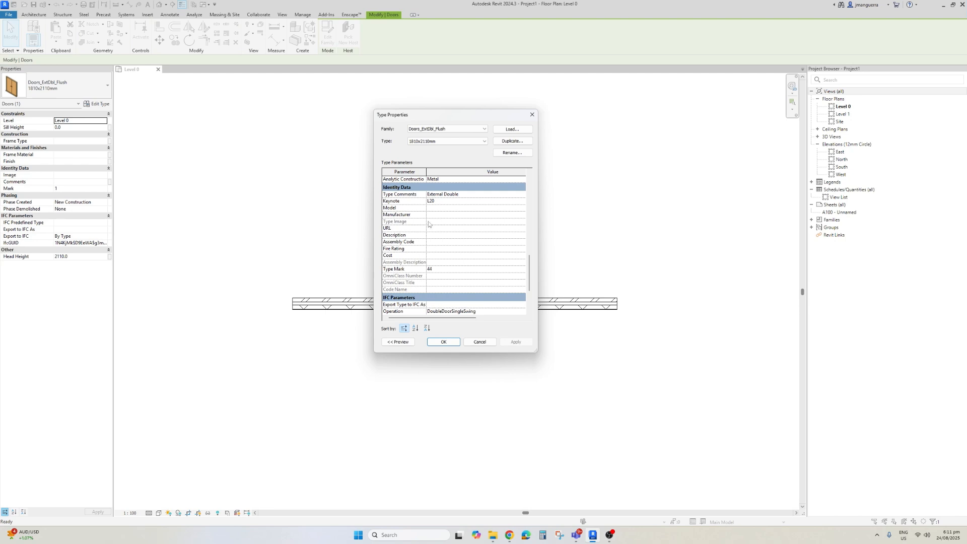
{"action": "left_click_drag", "start_coordinate": [426, 118], "coordinate": [404, 118]}
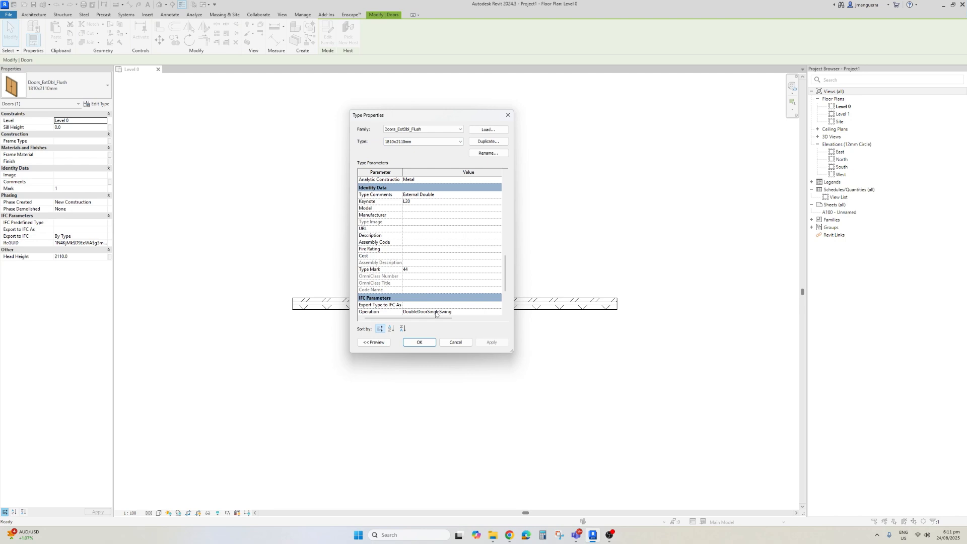
{"action": "left_click", "coordinate": [425, 346]}
{"action": "left_click", "coordinate": [429, 211]}
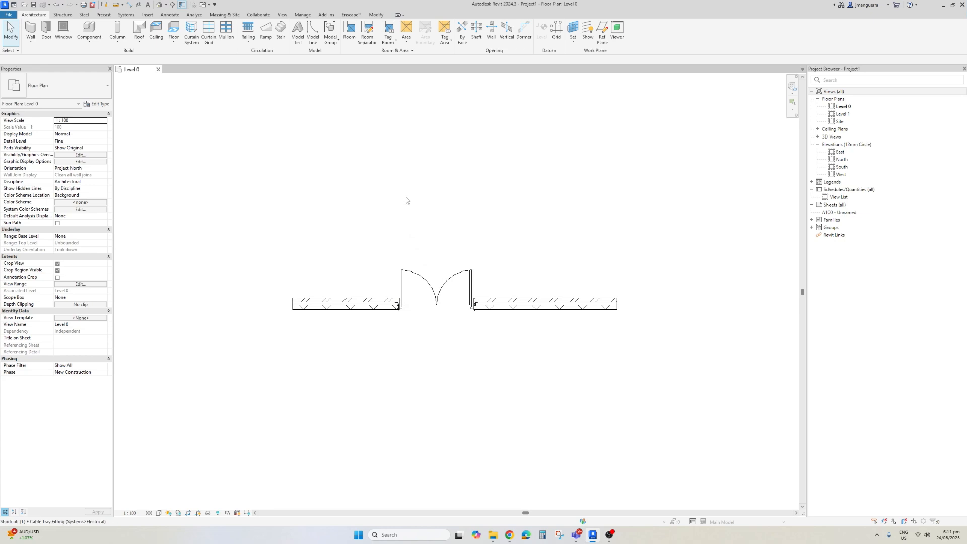
Tag the double door with a leader, and delete that tag again
{"action": "key", "text": "t"}
{"action": "key", "text": "g"}
{"action": "left_click", "coordinate": [420, 274]}
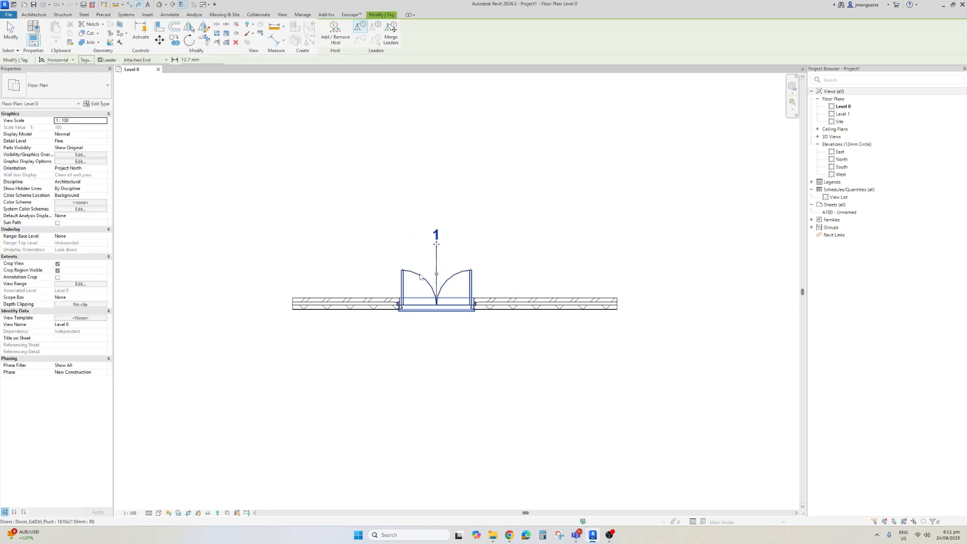
{"action": "key", "text": "Escape"}
{"action": "left_click", "coordinate": [436, 249]}
{"action": "key", "text": "Delete"}
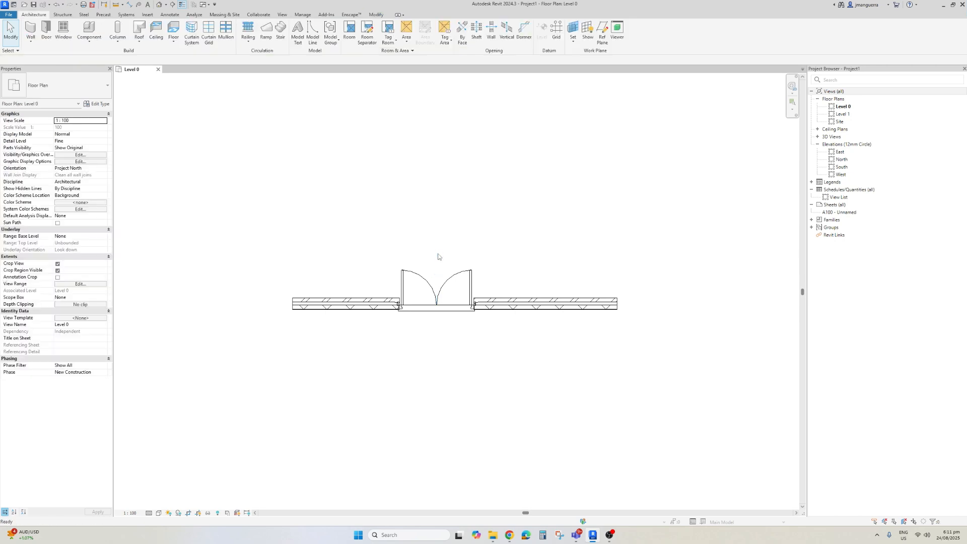
Tag the double door by category with a leader
{"action": "key", "text": "t"}
{"action": "key", "text": "g"}
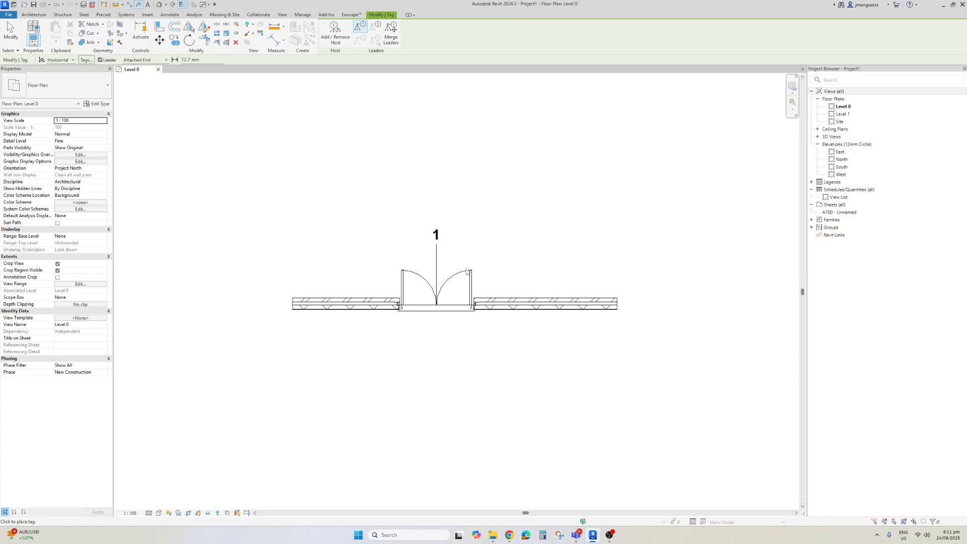
{"action": "scroll", "coordinate": [465, 273], "scroll_direction": "down", "scroll_amount": 5}
{"action": "key", "text": "Escape"}
{"action": "key", "text": "Escape"}
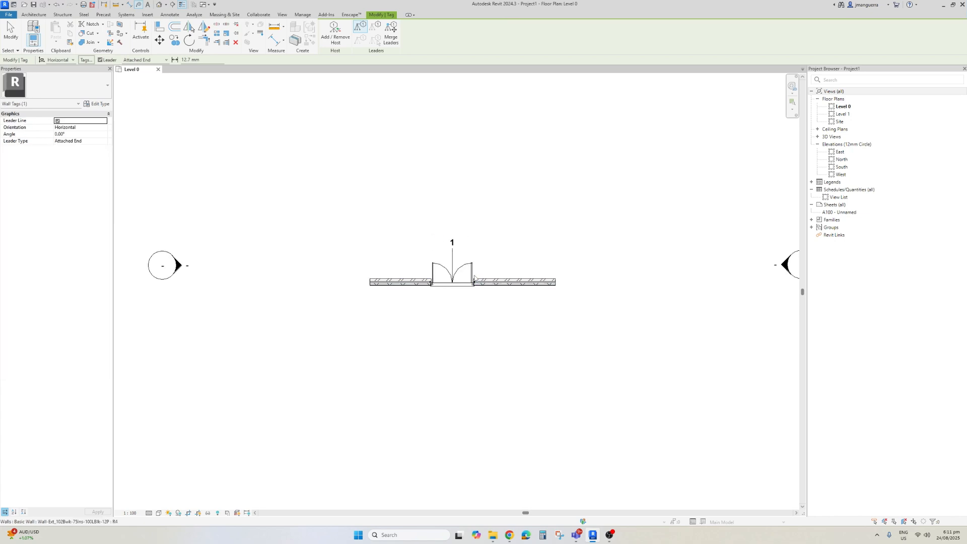
Check the door's Mark property against its tag, and delete the door tag
{"action": "scroll", "coordinate": [467, 265], "scroll_direction": "up", "scroll_amount": 5}
{"action": "left_click", "coordinate": [466, 264]}
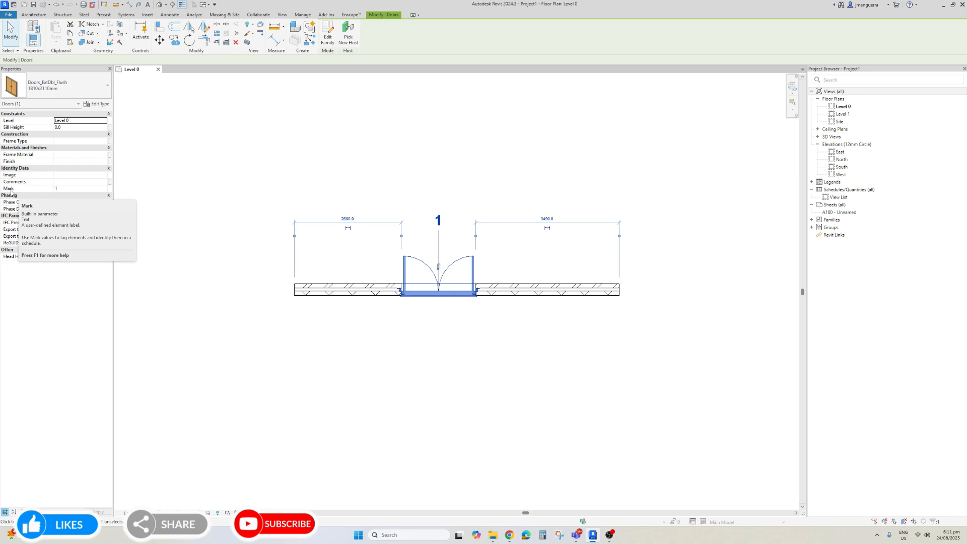
{"action": "left_click", "coordinate": [461, 209]}
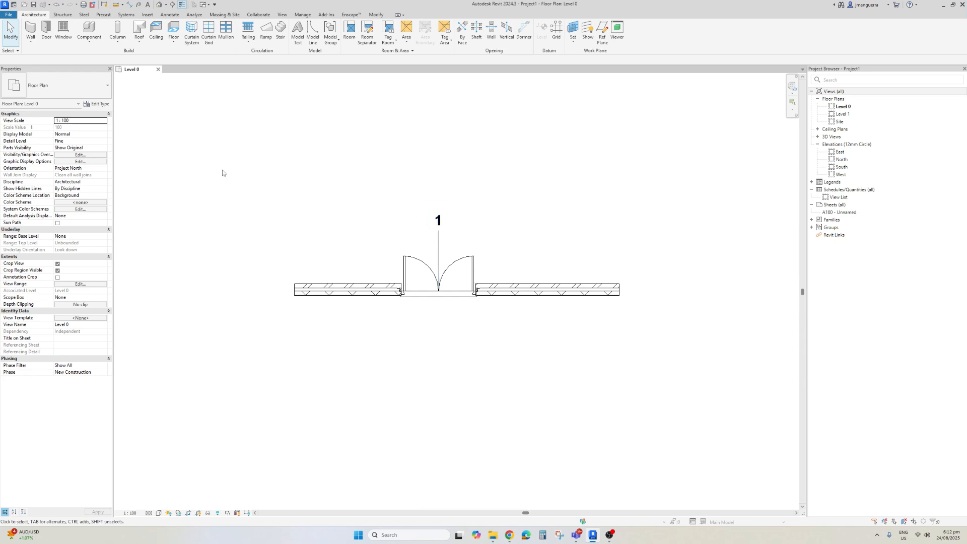
{"action": "left_click", "coordinate": [440, 231]}
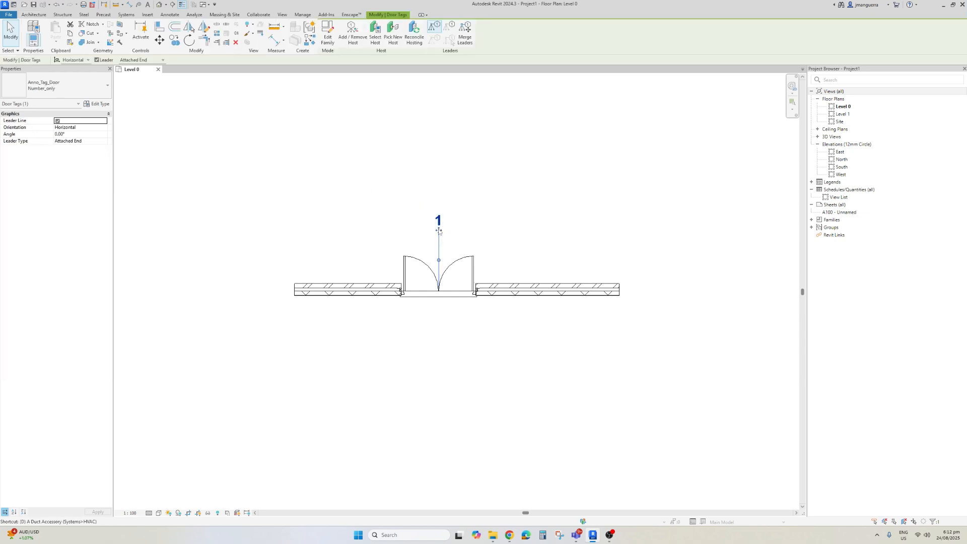
{"action": "key", "text": "Delete"}
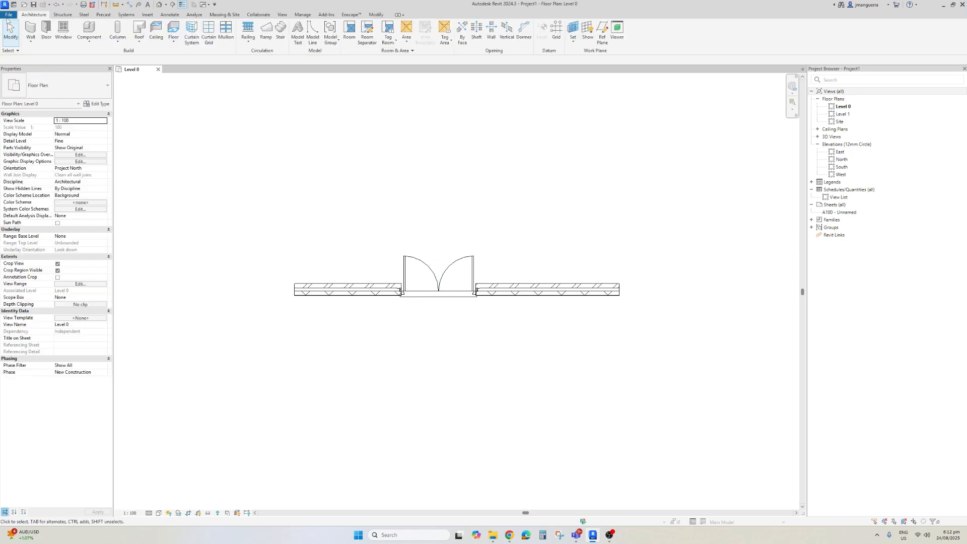
Create a new family from the Metric Door Tag template in the Annotations folder
{"action": "left_click", "coordinate": [8, 14]}
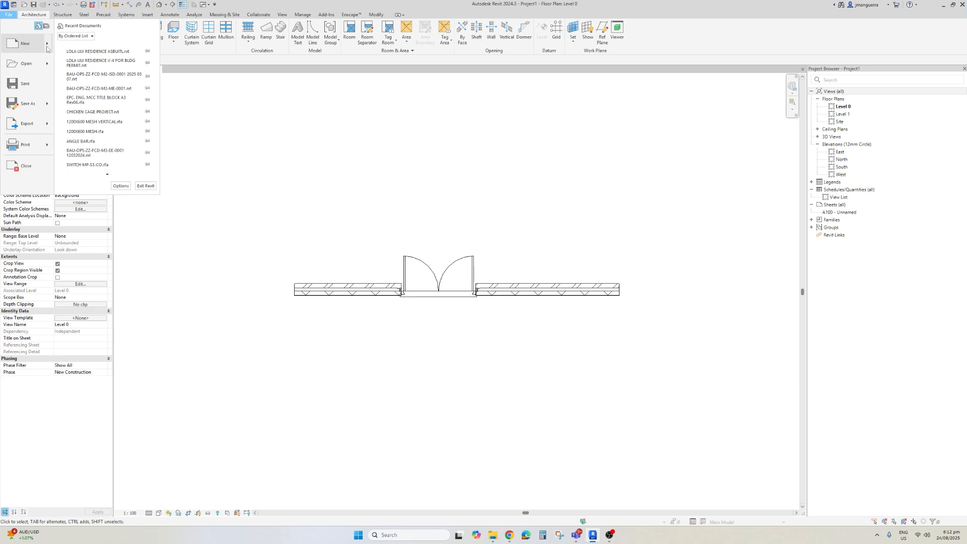
{"action": "mouse_move", "coordinate": [47, 48]}
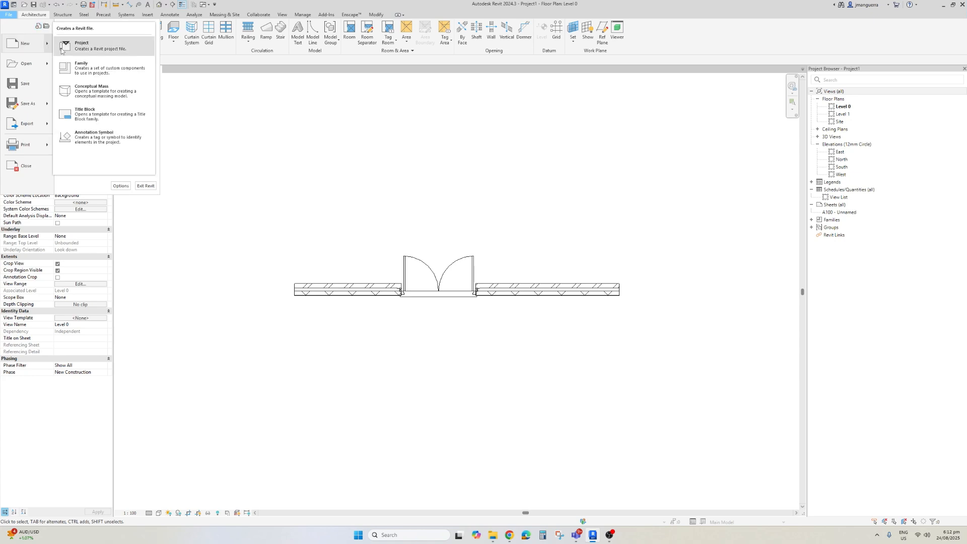
{"action": "left_click", "coordinate": [94, 73]}
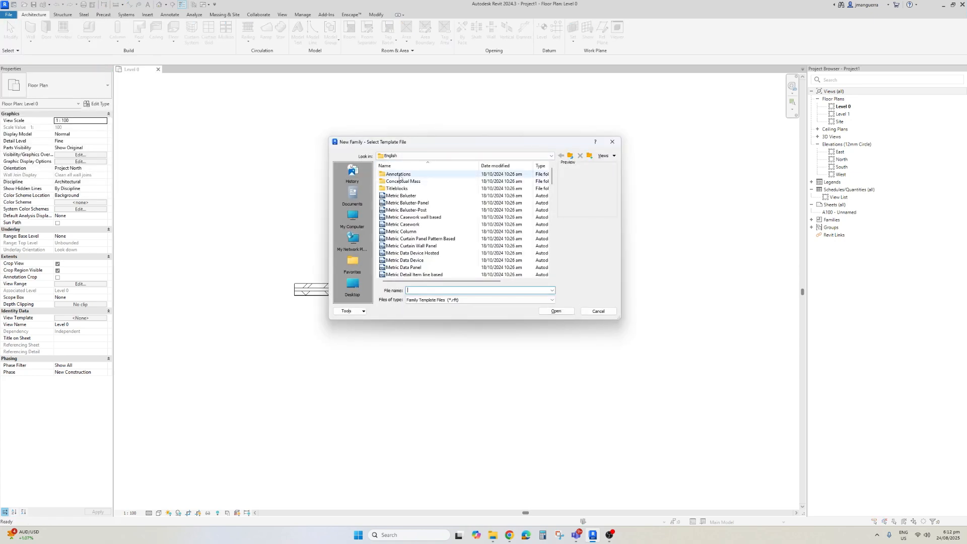
{"action": "double_click", "coordinate": [399, 174]}
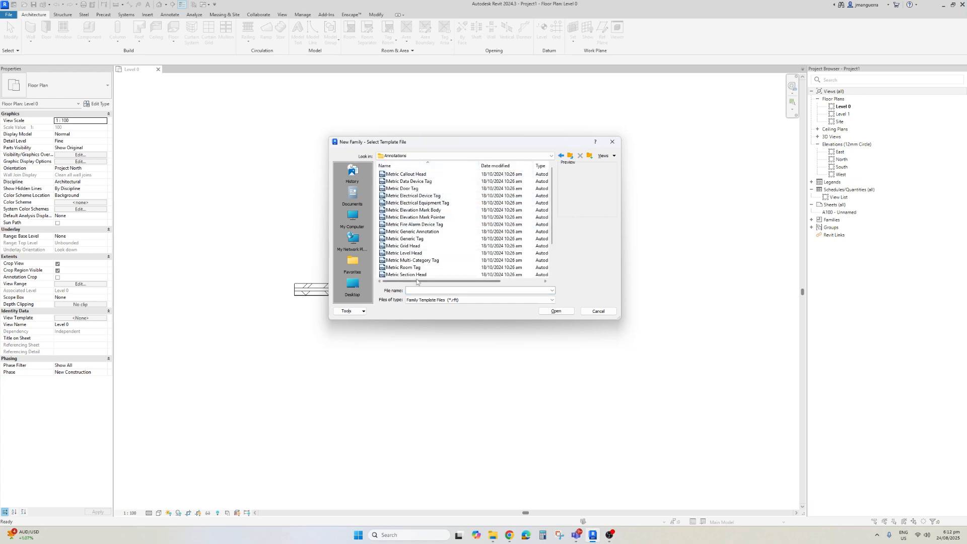
{"action": "left_click_drag", "start_coordinate": [552, 172], "coordinate": [549, 170]}
{"action": "left_click_drag", "start_coordinate": [466, 144], "coordinate": [459, 135]}
{"action": "scroll", "coordinate": [419, 210], "scroll_direction": "down", "scroll_amount": 2}
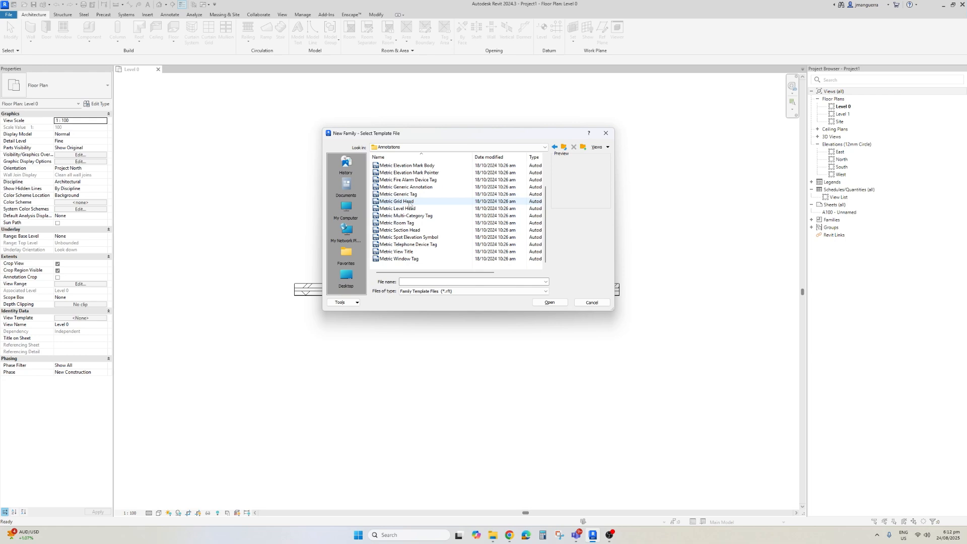
{"action": "scroll", "coordinate": [409, 203], "scroll_direction": "up", "scroll_amount": 2}
{"action": "left_click", "coordinate": [408, 179]}
{"action": "left_click", "coordinate": [544, 301]}
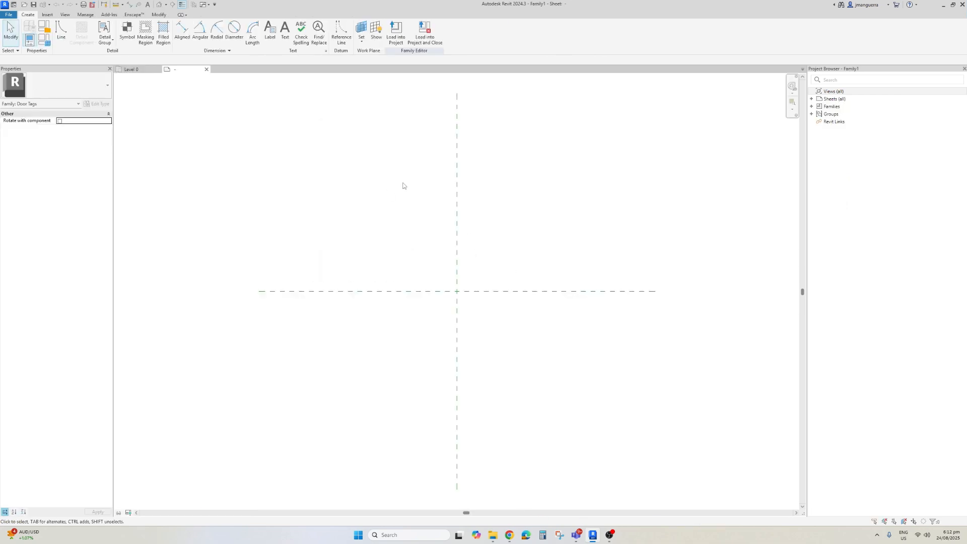
Start a label near the reference plane intersection and examine the category parameters available for it
{"action": "scroll", "coordinate": [474, 299], "scroll_direction": "up", "scroll_amount": 2}
{"action": "scroll", "coordinate": [491, 229], "scroll_direction": "up", "scroll_amount": 3}
{"action": "middle_click_drag", "start_coordinate": [516, 237], "coordinate": [492, 246]}
{"action": "left_click", "coordinate": [269, 33]}
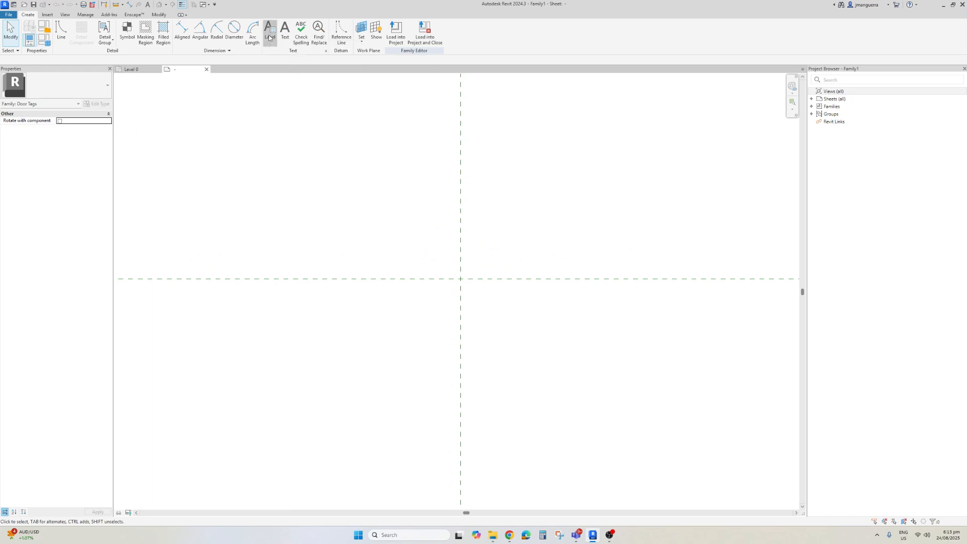
{"action": "left_click", "coordinate": [447, 265]}
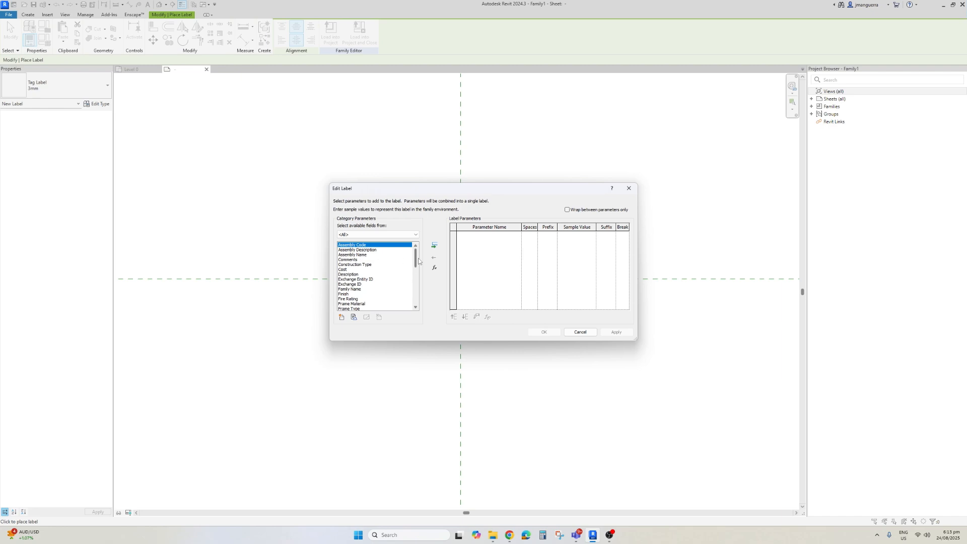
{"action": "scroll", "coordinate": [360, 258], "scroll_direction": "down", "scroll_amount": 1}
{"action": "scroll", "coordinate": [360, 258], "scroll_direction": "down", "scroll_amount": 4}
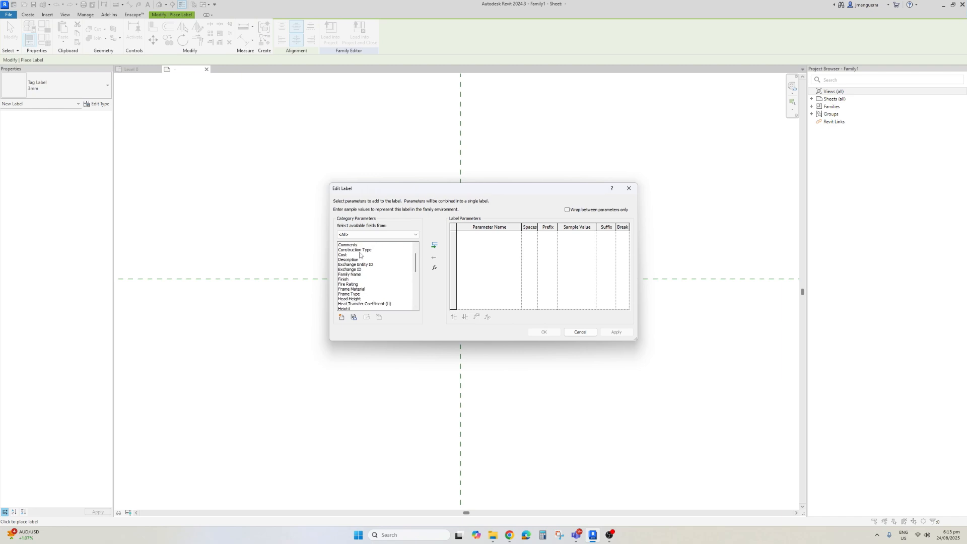
{"action": "mouse_move", "coordinate": [415, 276]}
{"action": "left_mouse_down"}
{"action": "mouse_move", "coordinate": [415, 257]}
{"action": "mouse_move", "coordinate": [410, 272]}
{"action": "left_mouse_up"}
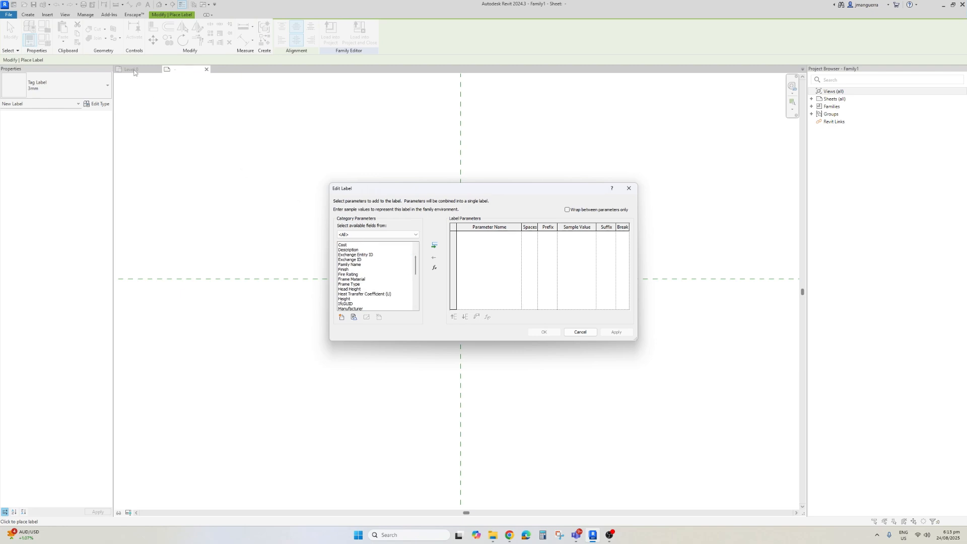
{"action": "left_click", "coordinate": [579, 332]}
Return to the project's Level 0 plan and examine the Identity Data in the double door's type properties
{"action": "left_click", "coordinate": [132, 69]}
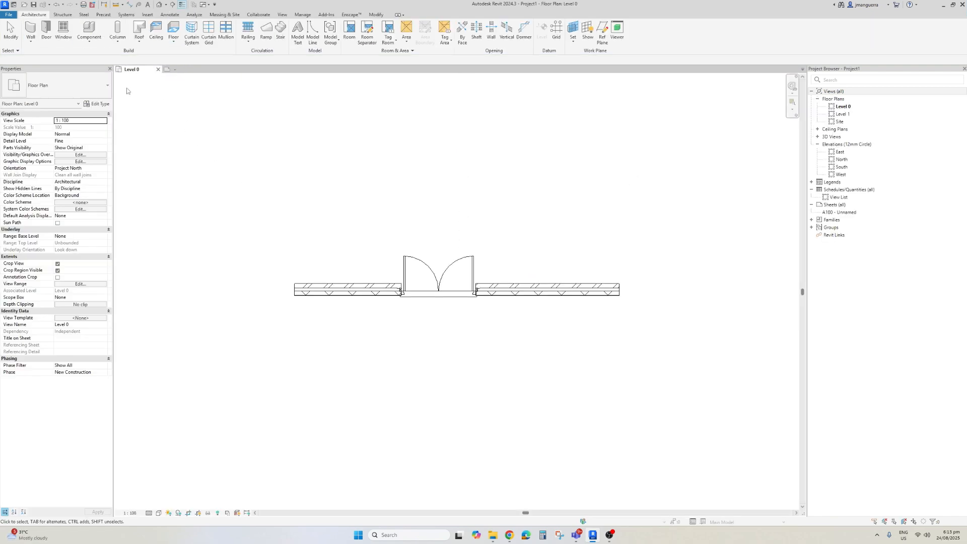
{"action": "left_click", "coordinate": [416, 262]}
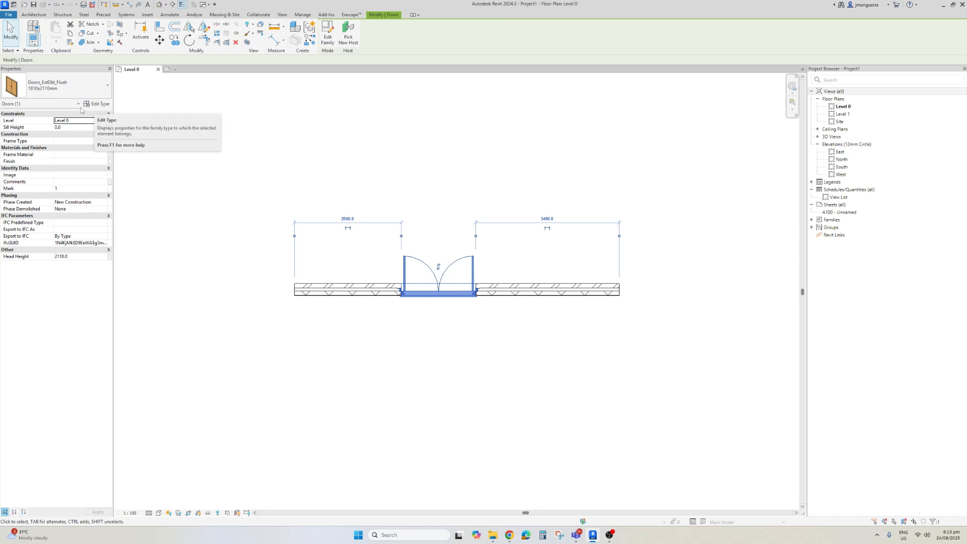
{"action": "left_click", "coordinate": [95, 105]}
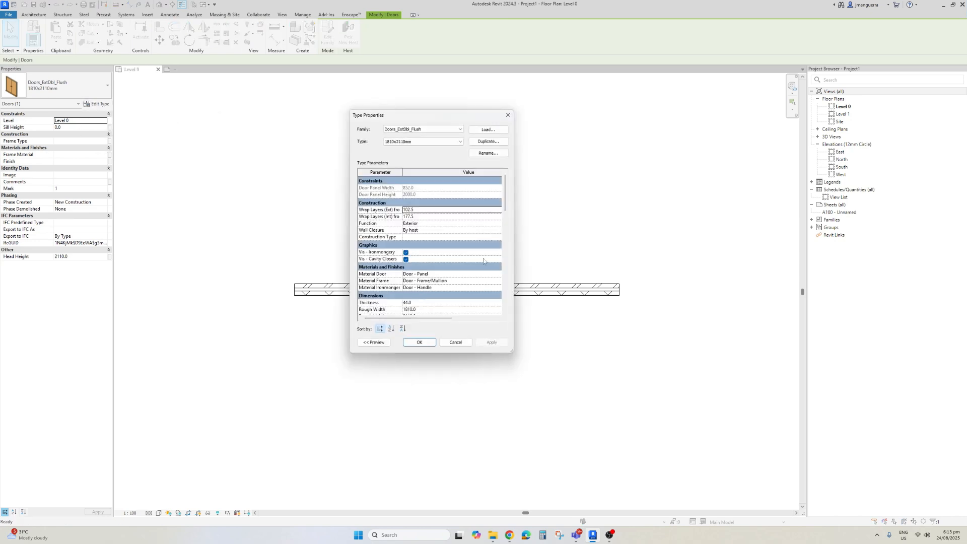
{"action": "left_click_drag", "start_coordinate": [504, 198], "coordinate": [507, 278]}
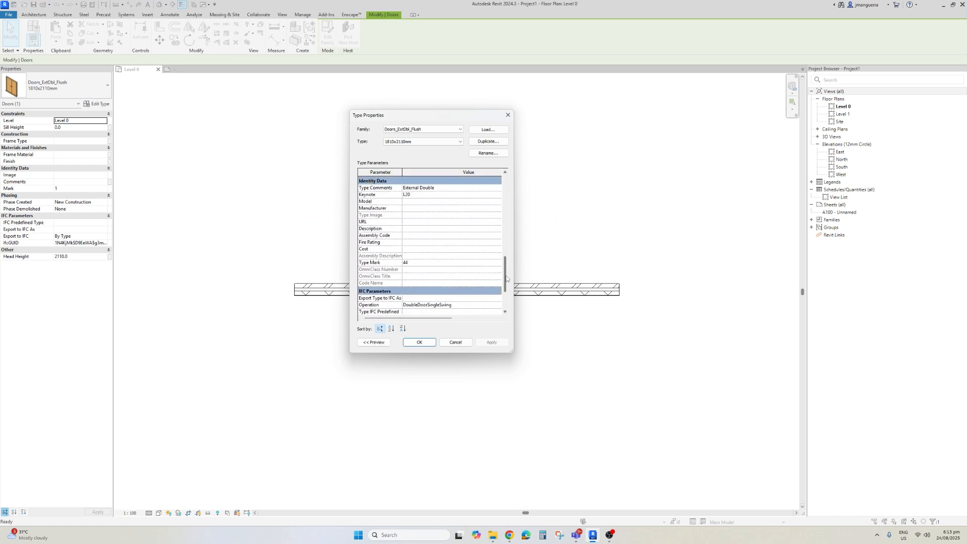
{"action": "left_click", "coordinate": [507, 116]}
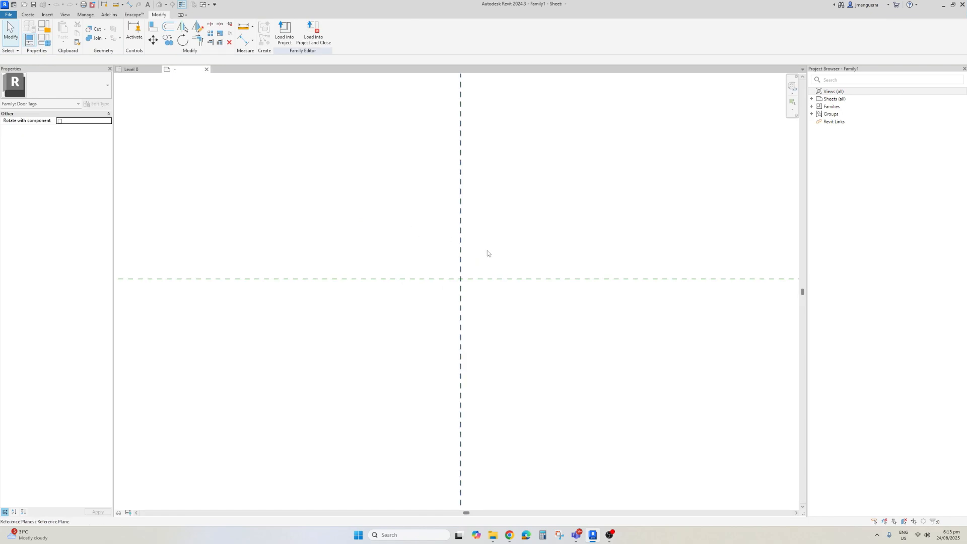
Start a label near the reference plane intersection and add the Type Name parameter to it
{"action": "left_click", "coordinate": [28, 14]}
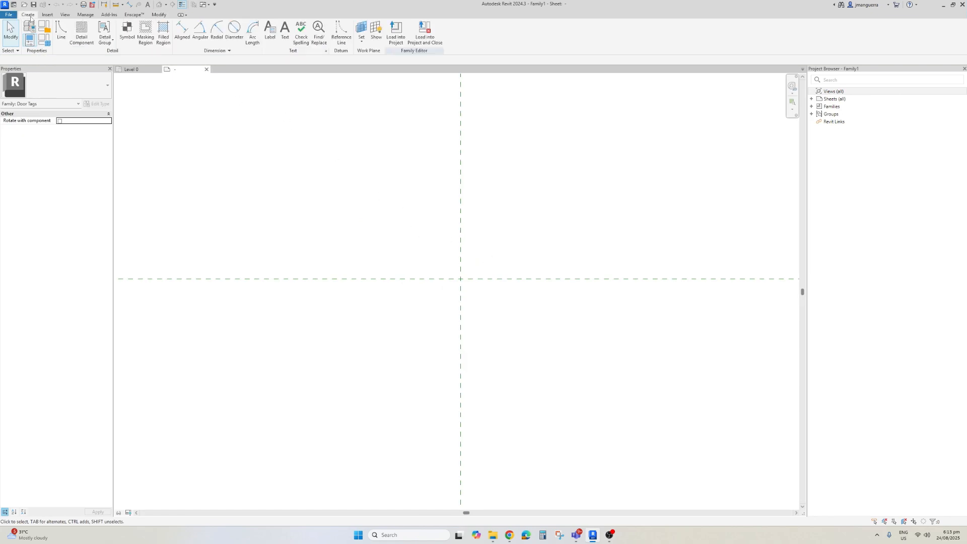
{"action": "left_click", "coordinate": [268, 35]}
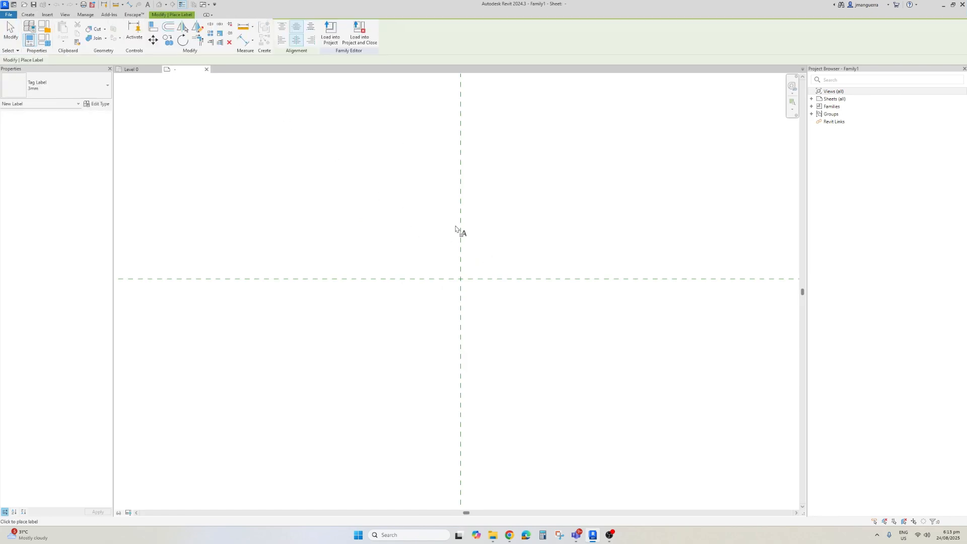
{"action": "left_click", "coordinate": [446, 257]}
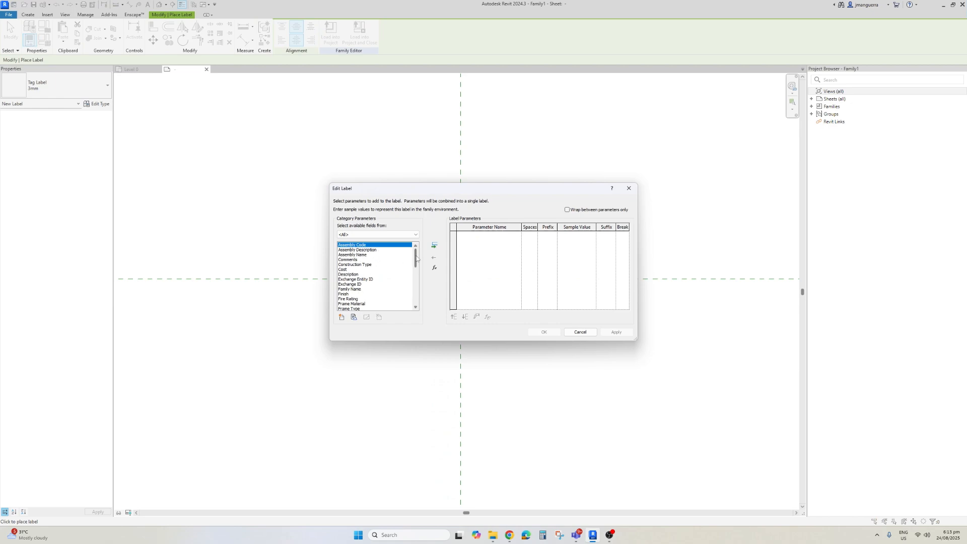
{"action": "left_click_drag", "start_coordinate": [418, 260], "coordinate": [417, 263]}
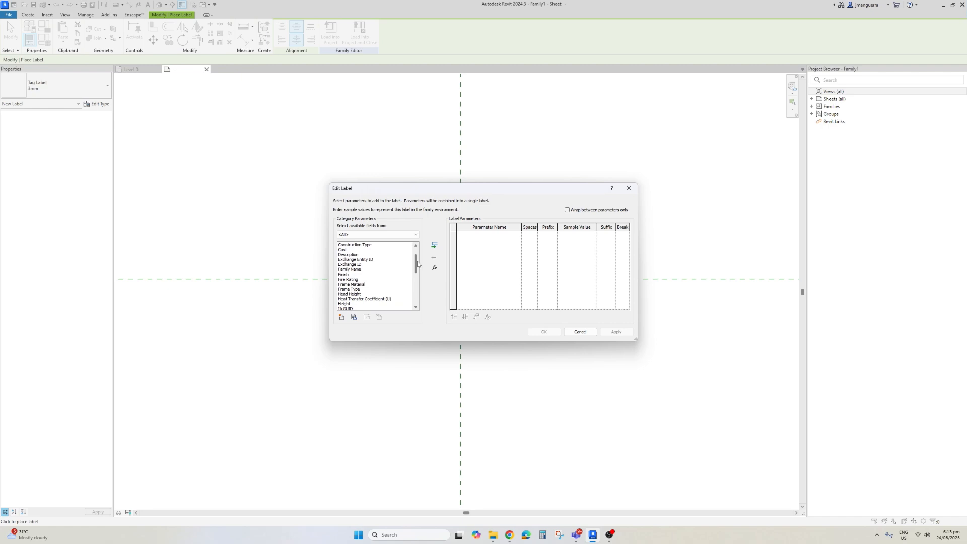
{"action": "left_click_drag", "start_coordinate": [417, 263], "coordinate": [411, 295]}
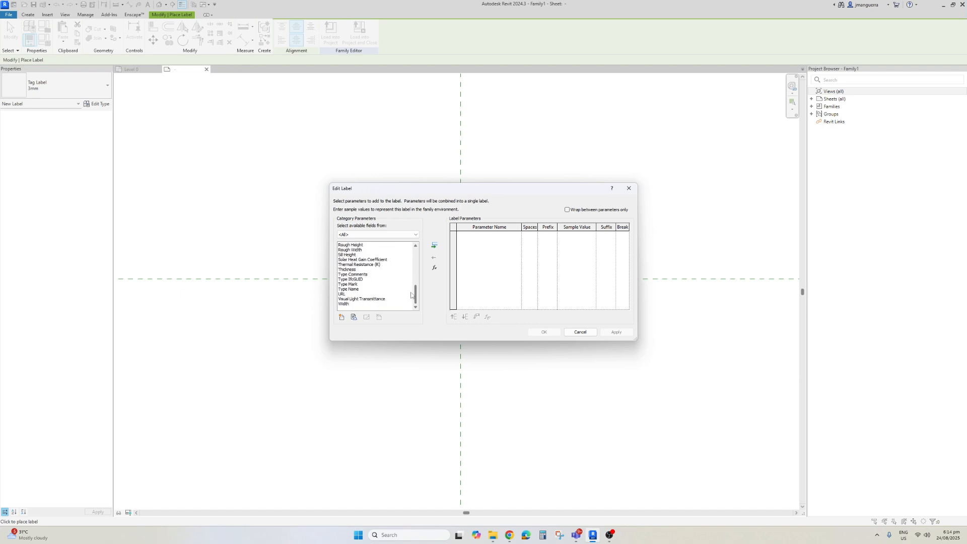
{"action": "left_click", "coordinate": [351, 290]}
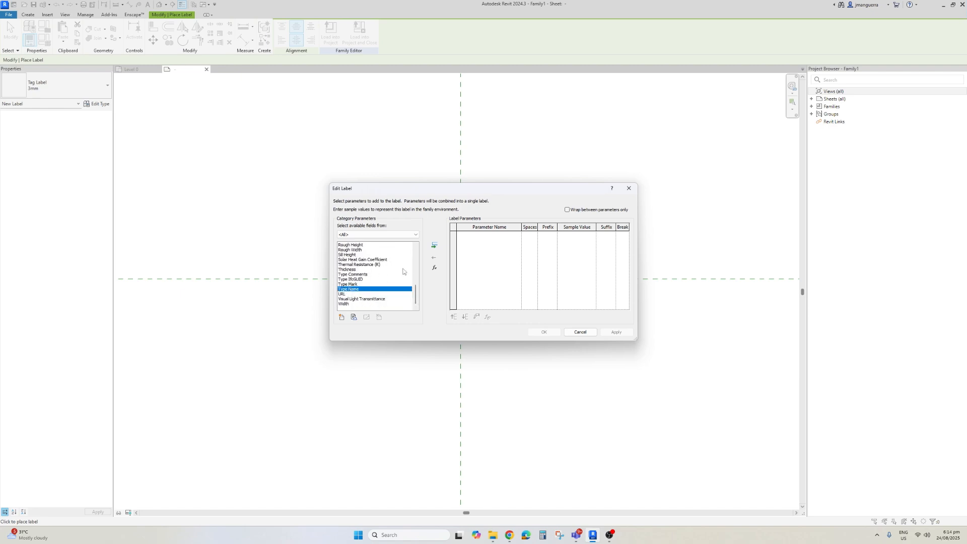
{"action": "left_click", "coordinate": [435, 246]}
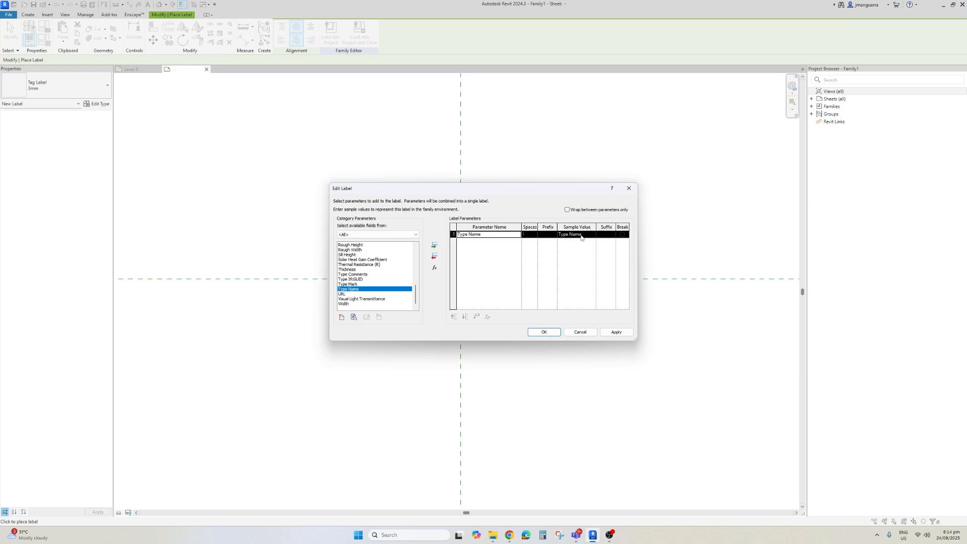
Set the Type Name parameter's sample value to D0 and finish placing the label
{"action": "left_click", "coordinate": [580, 235]}
{"action": "left_click_drag", "start_coordinate": [583, 234], "coordinate": [537, 237]}
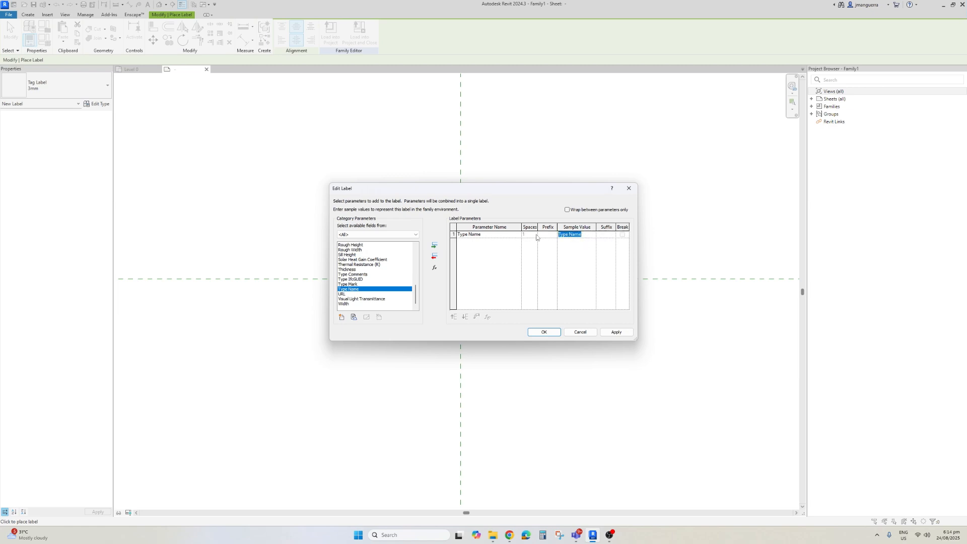
{"action": "type", "text": "D0"}
{"action": "left_click", "coordinate": [551, 332]}
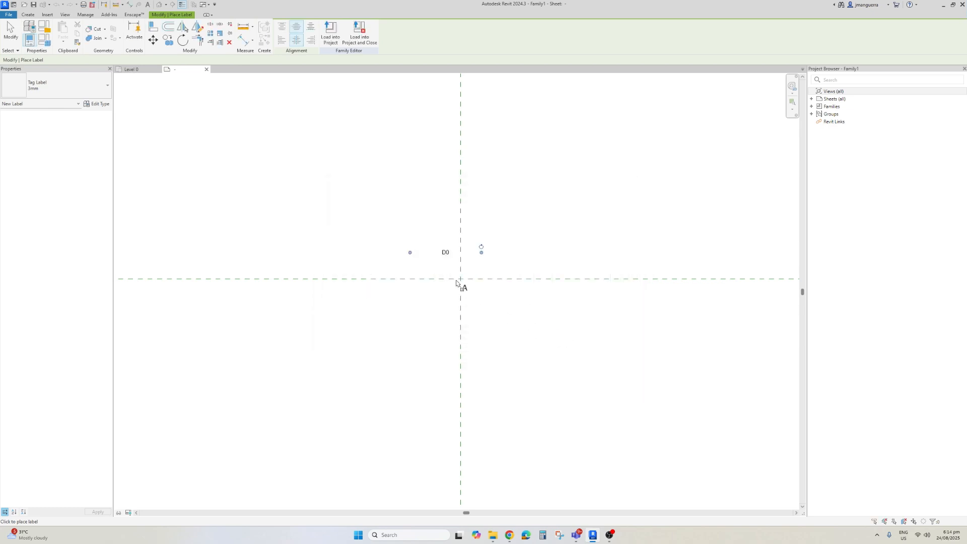
{"action": "scroll", "coordinate": [451, 258], "scroll_direction": "up", "scroll_amount": 5}
{"action": "scroll", "coordinate": [437, 238], "scroll_direction": "down", "scroll_amount": 2}
{"action": "key", "text": "Escape"}
Duplicate the D0 label's type under the name 2.5MM
{"action": "left_click", "coordinate": [448, 243]}
{"action": "left_click", "coordinate": [447, 243]}
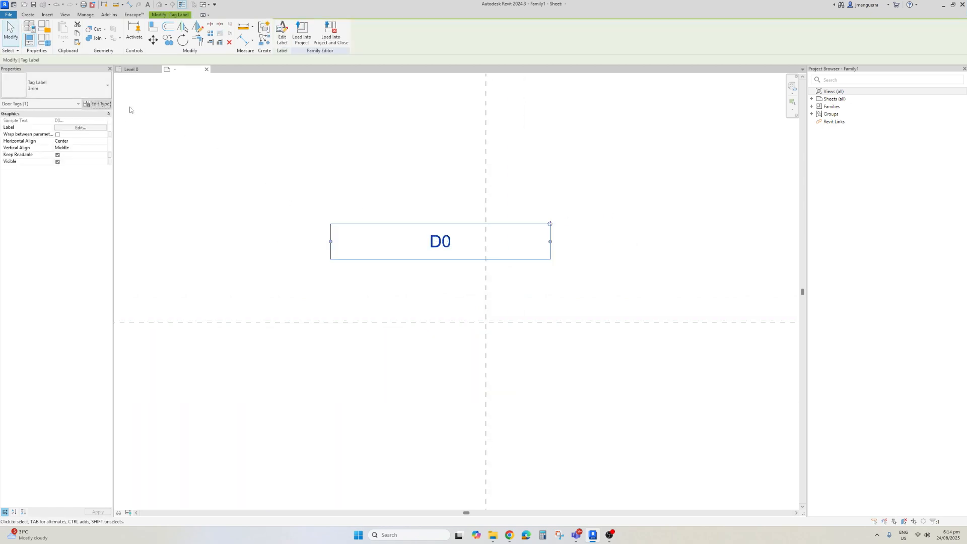
{"action": "left_click", "coordinate": [97, 104]}
{"action": "left_click", "coordinate": [488, 141]}
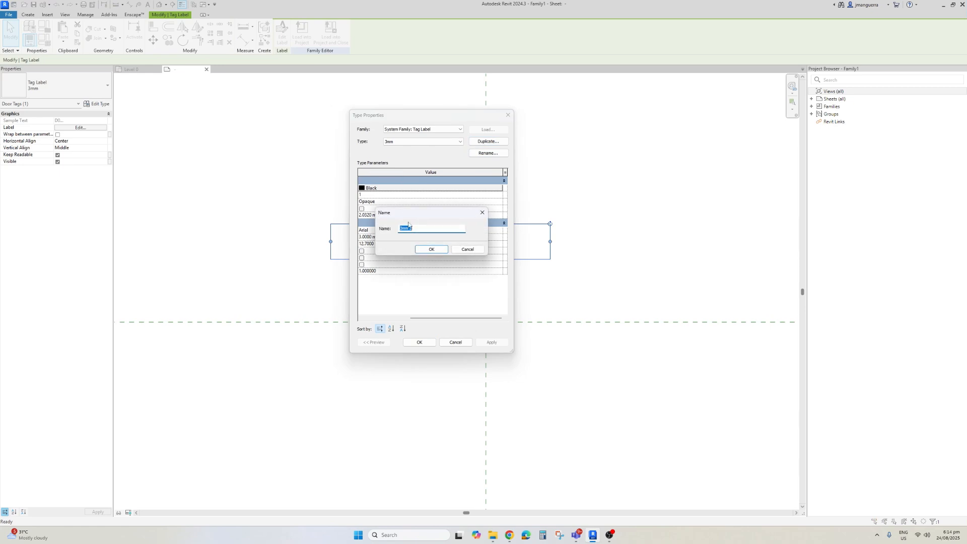
{"action": "type", "text": "2.5MM"}
{"action": "left_click", "coordinate": [434, 252]}
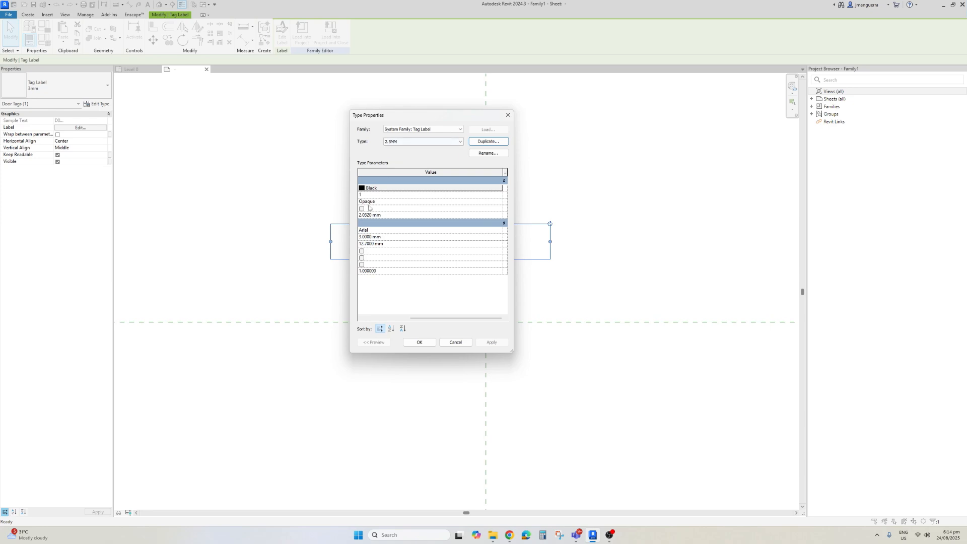
Set the 2.5MM label type's text size to 2.5 mm and its text font to Arial Narrow
{"action": "left_click", "coordinate": [370, 237]}
{"action": "left_click_drag", "start_coordinate": [387, 240], "coordinate": [335, 234]}
{"action": "type", "text": "2.5"}
{"action": "left_click", "coordinate": [423, 231]}
{"action": "left_click", "coordinate": [499, 231]}
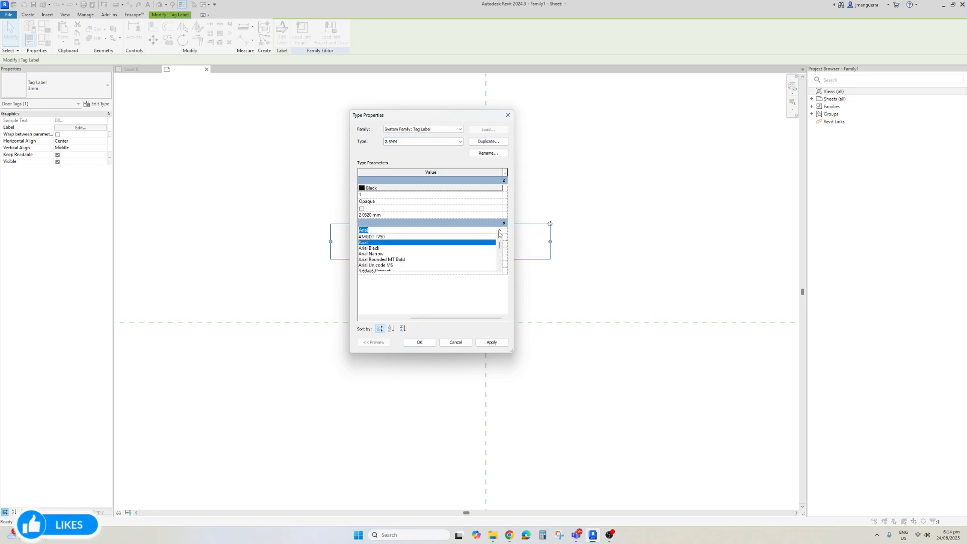
{"action": "left_click", "coordinate": [395, 254]}
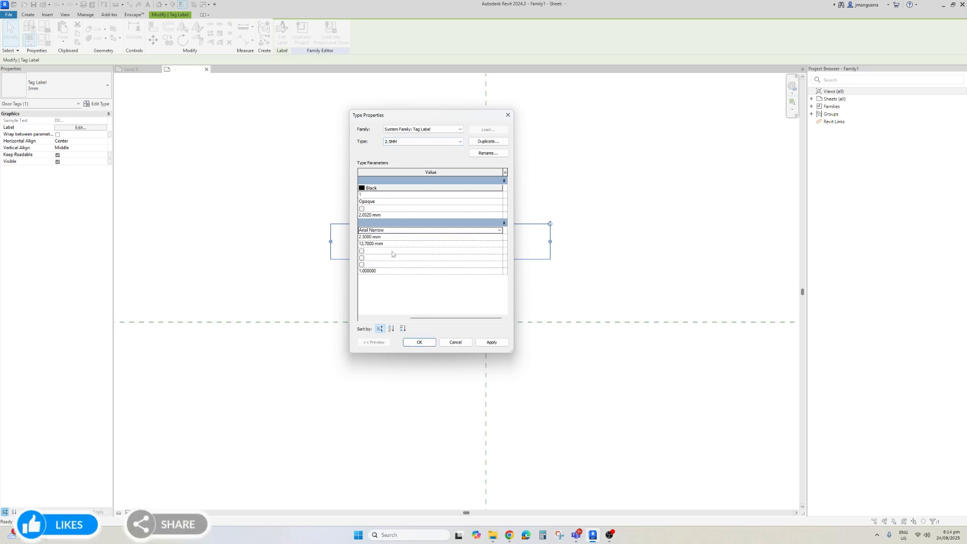
{"action": "left_click", "coordinate": [424, 230]}
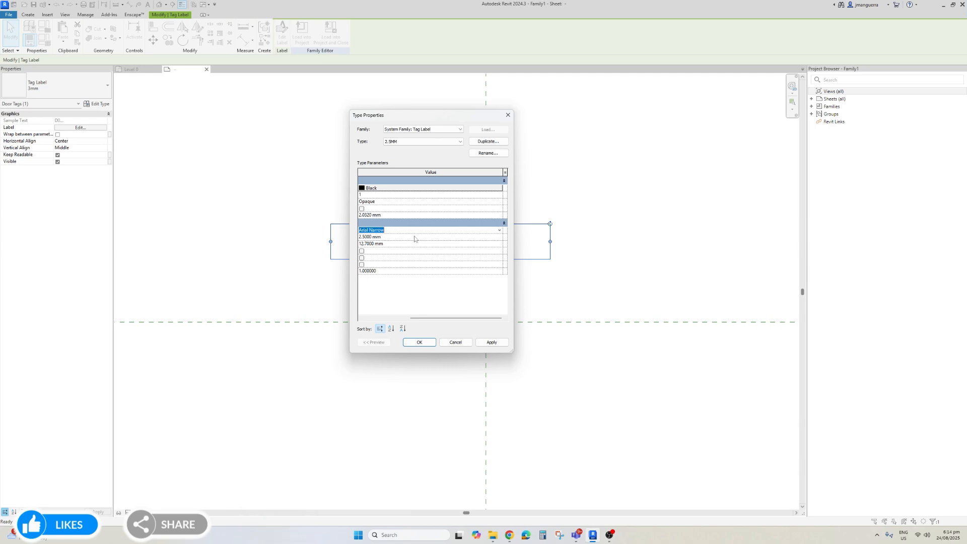
{"action": "left_click", "coordinate": [427, 343]}
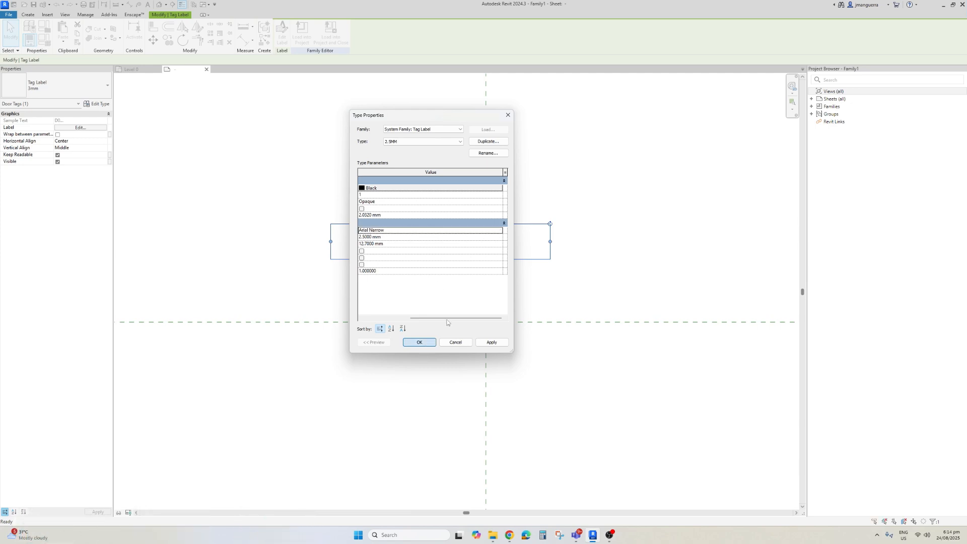
Move the D0 label so it is centred on the intersection of the two reference planes
{"action": "left_click_drag", "start_coordinate": [441, 226], "coordinate": [486, 292]}
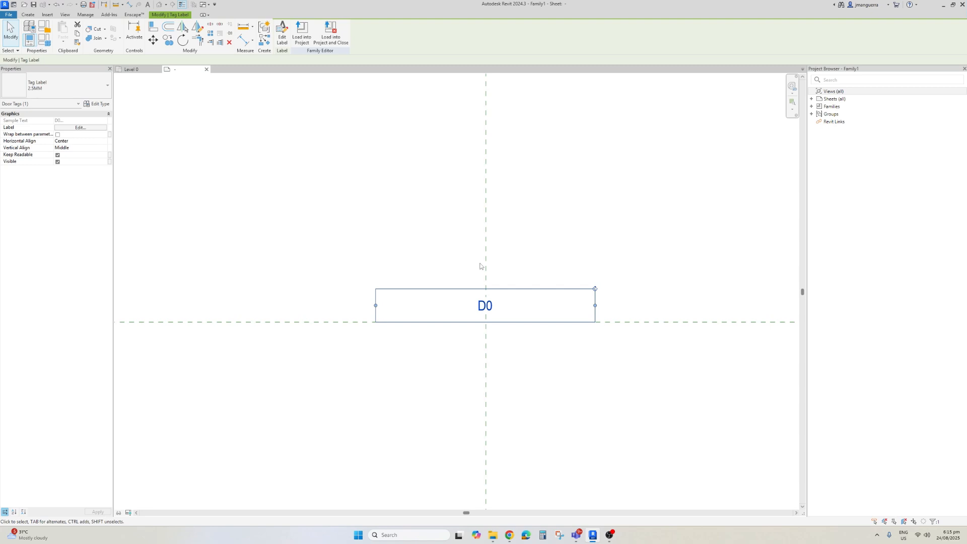
{"action": "left_click_drag", "start_coordinate": [506, 296], "coordinate": [507, 309]}
{"action": "left_click", "coordinate": [421, 250]}
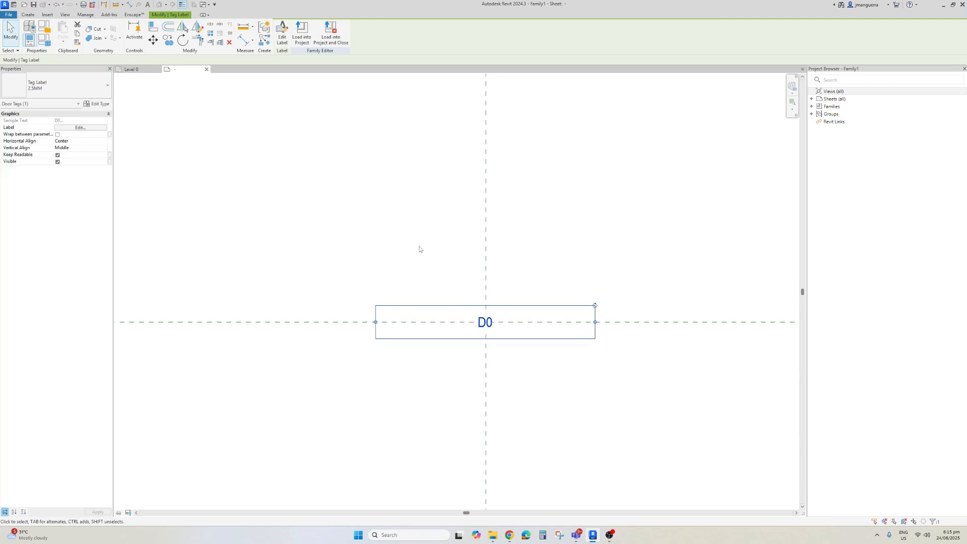
Draw a circle of about 4 mm radius around the D0 label, centred on the reference plane intersection
{"action": "left_click", "coordinate": [29, 17]}
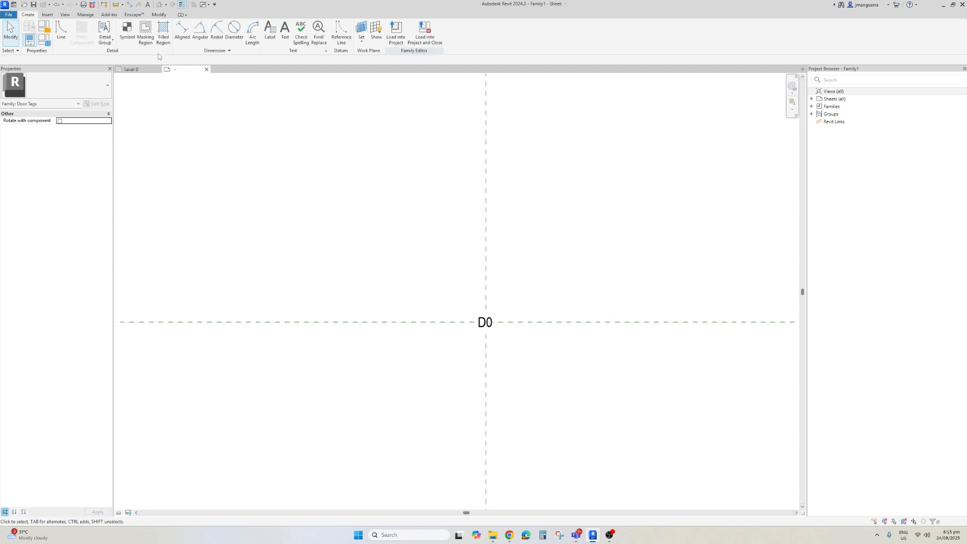
{"action": "left_click", "coordinate": [111, 43]}
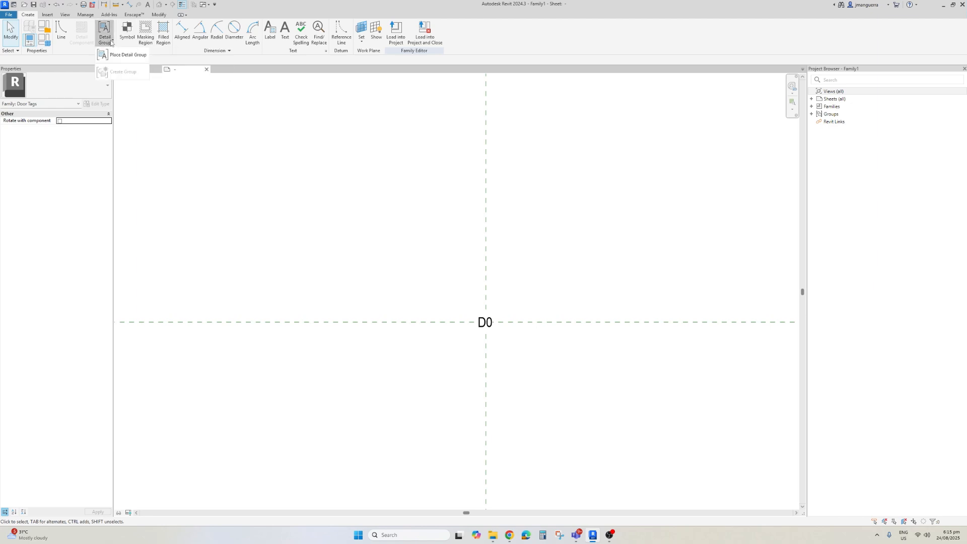
{"action": "left_click", "coordinate": [63, 40]}
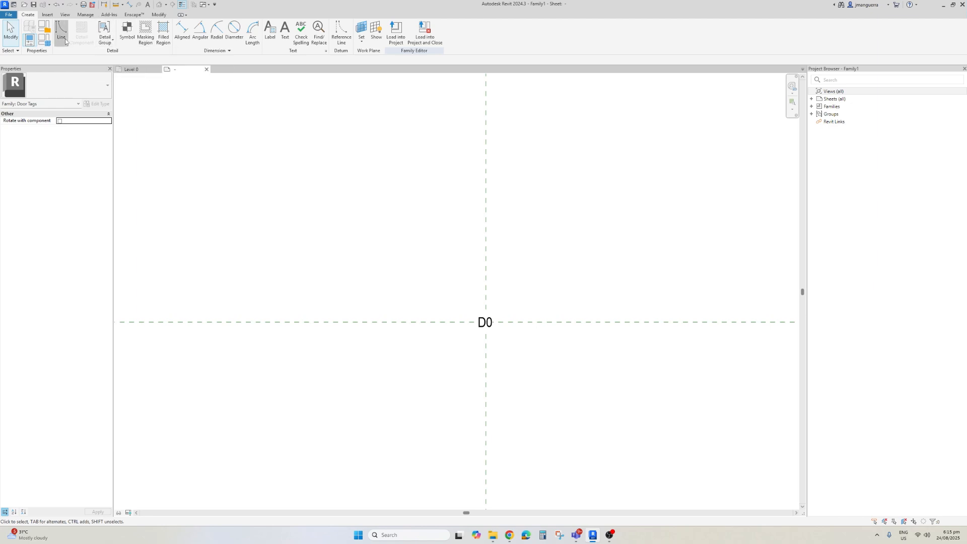
{"action": "left_click", "coordinate": [313, 26]}
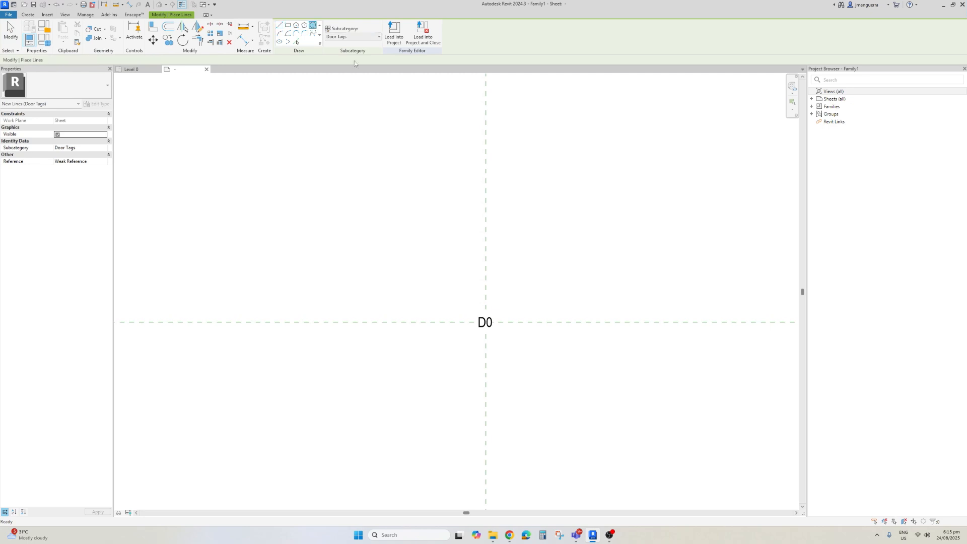
{"action": "left_click", "coordinate": [485, 322]}
{"action": "scroll", "coordinate": [501, 323], "scroll_direction": "up", "scroll_amount": 3}
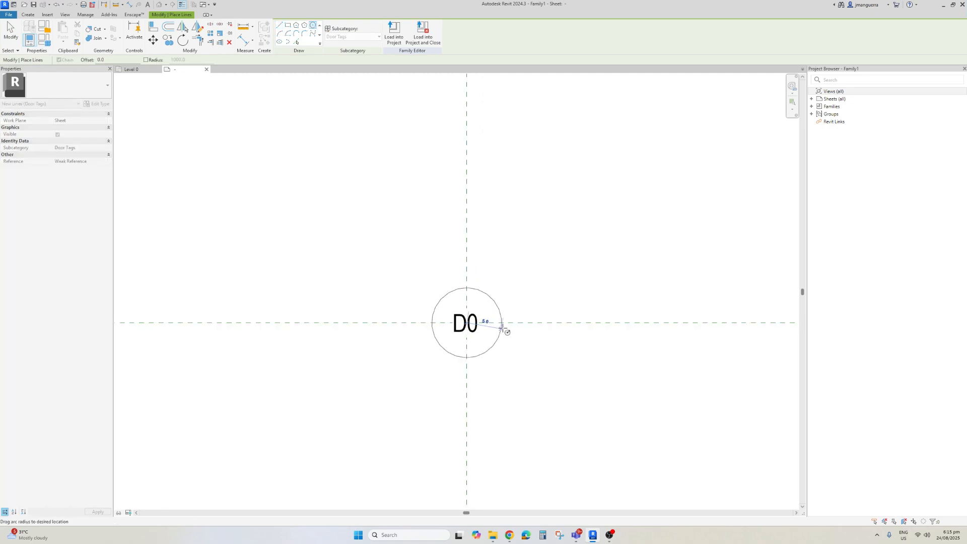
{"action": "left_click", "coordinate": [498, 323]}
{"action": "key", "text": "Escape"}
{"action": "key", "text": "Escape"}
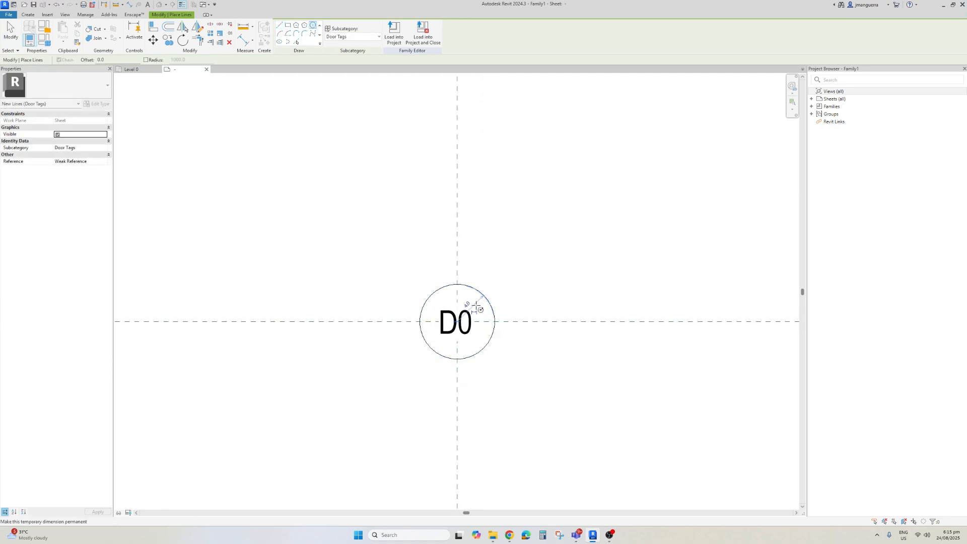
{"action": "left_click", "coordinate": [465, 317]}
{"action": "scroll", "coordinate": [465, 318], "scroll_direction": "up", "scroll_amount": 2}
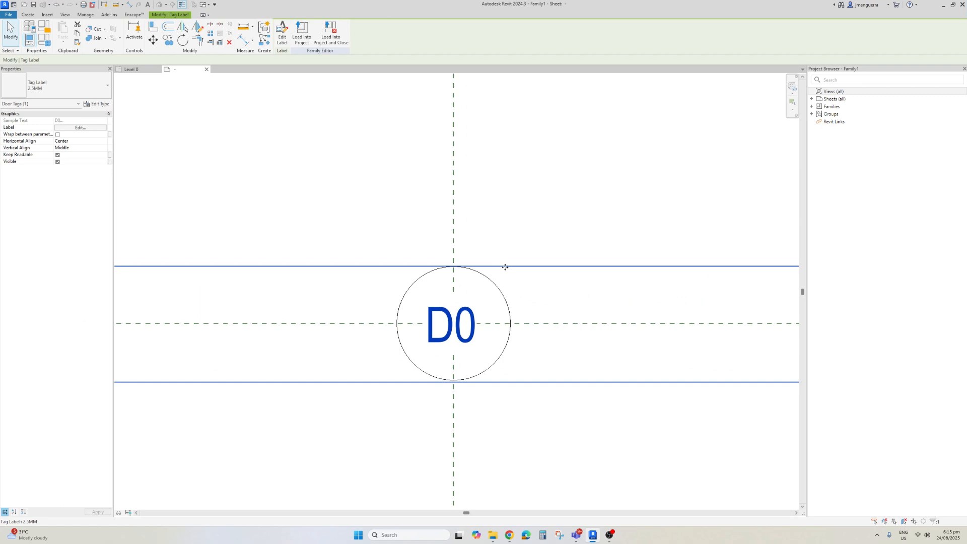
{"action": "key", "text": "Escape"}
{"action": "scroll", "coordinate": [460, 281], "scroll_direction": "down", "scroll_amount": 4}
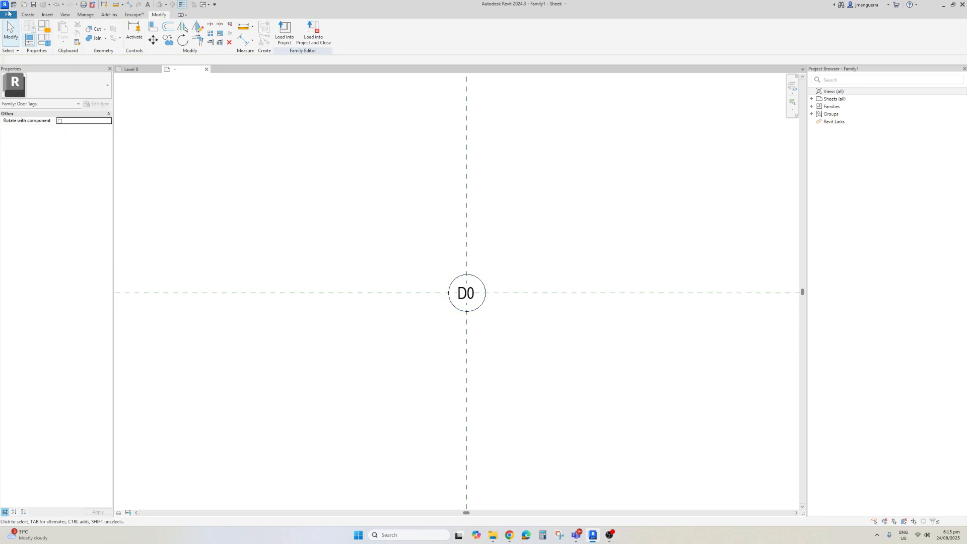
Start saving the tag as a new family file and choose the REVIT folder in Downloads as its location
{"action": "left_click", "coordinate": [9, 16]}
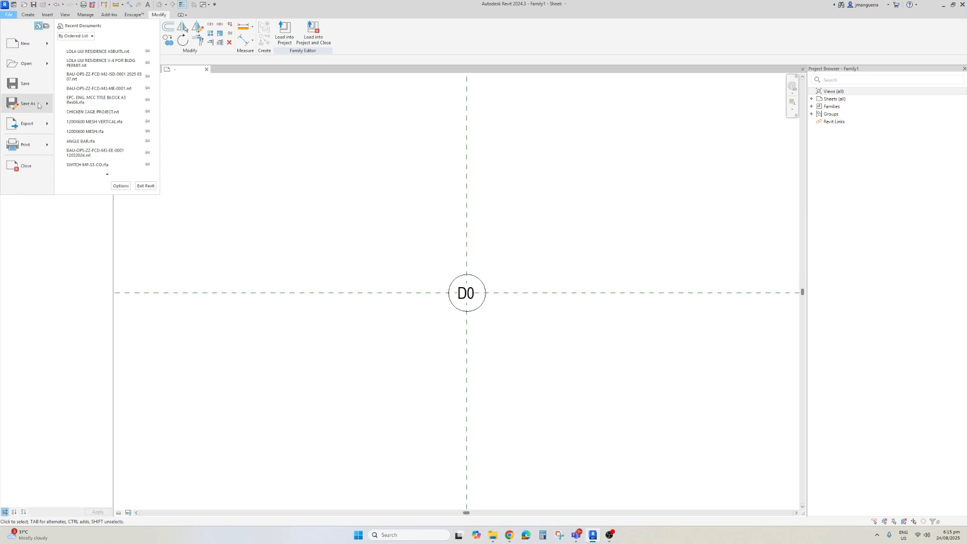
{"action": "mouse_move", "coordinate": [28, 103]}
{"action": "left_click", "coordinate": [100, 100]}
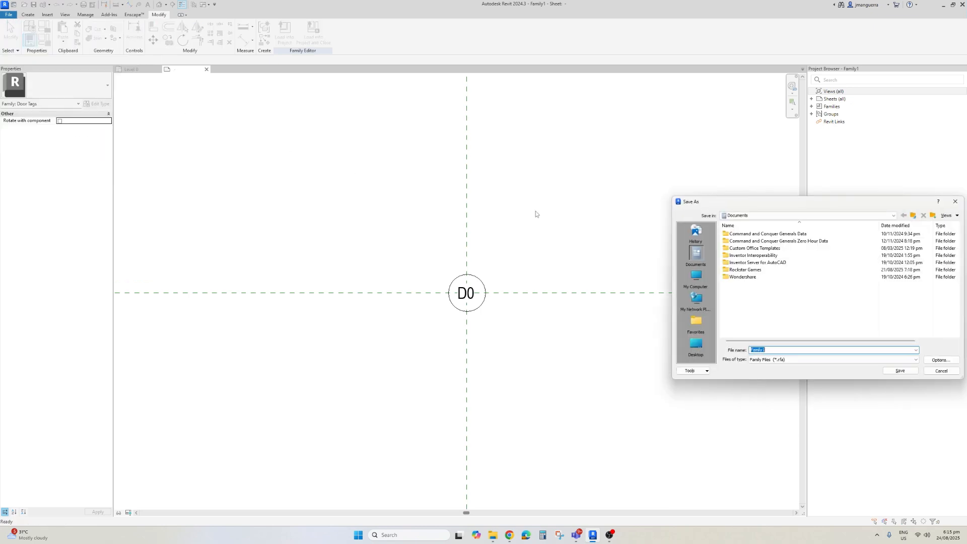
{"action": "left_click_drag", "start_coordinate": [802, 209], "coordinate": [572, 170]}
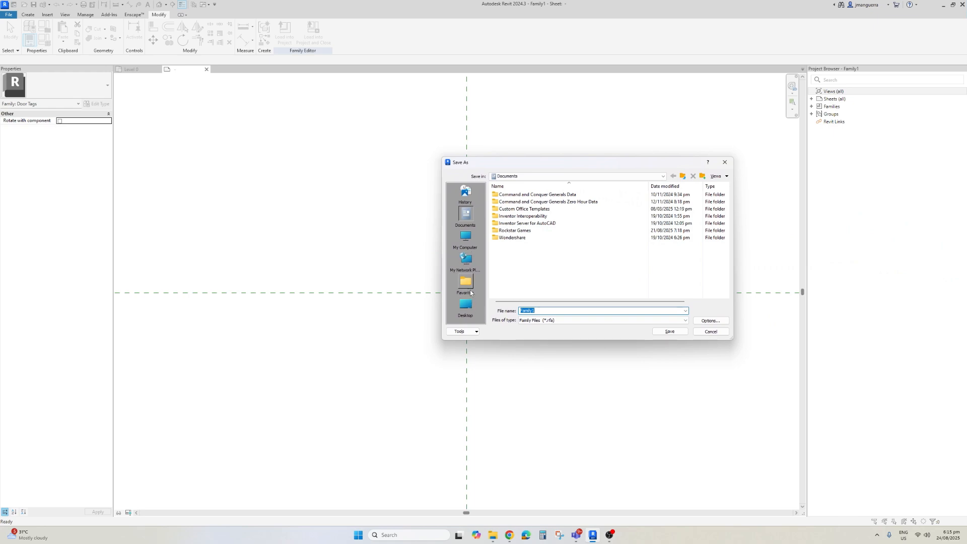
{"action": "left_click", "coordinate": [465, 245]}
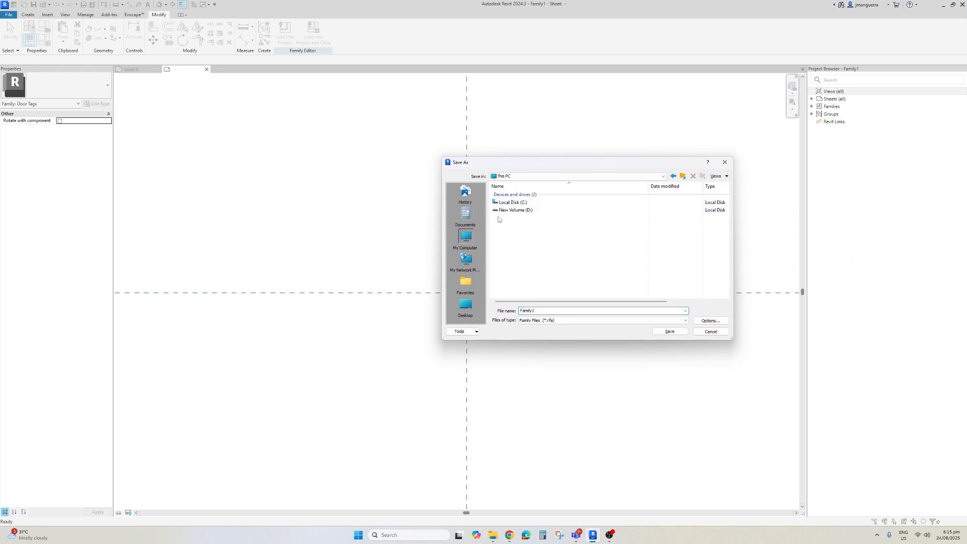
{"action": "left_click", "coordinate": [465, 305]}
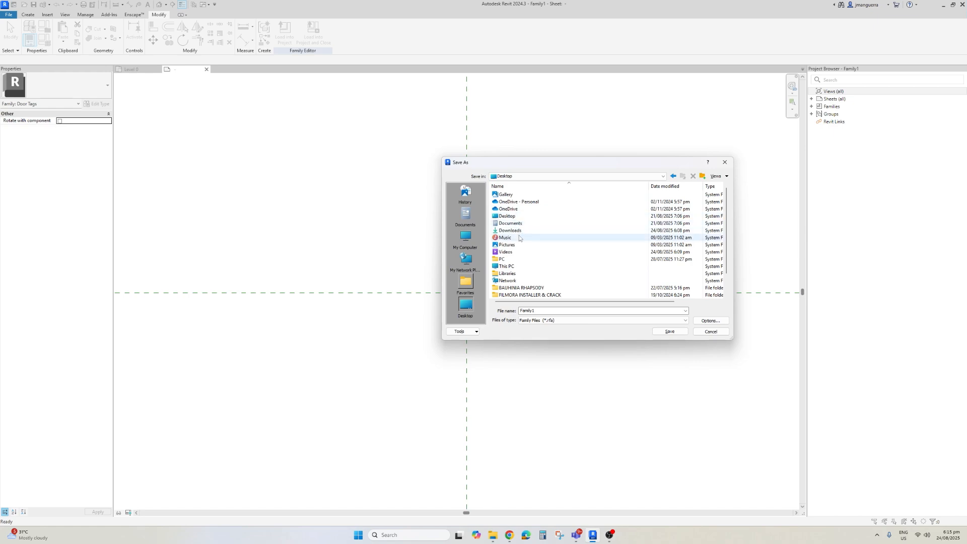
{"action": "double_click", "coordinate": [509, 233]}
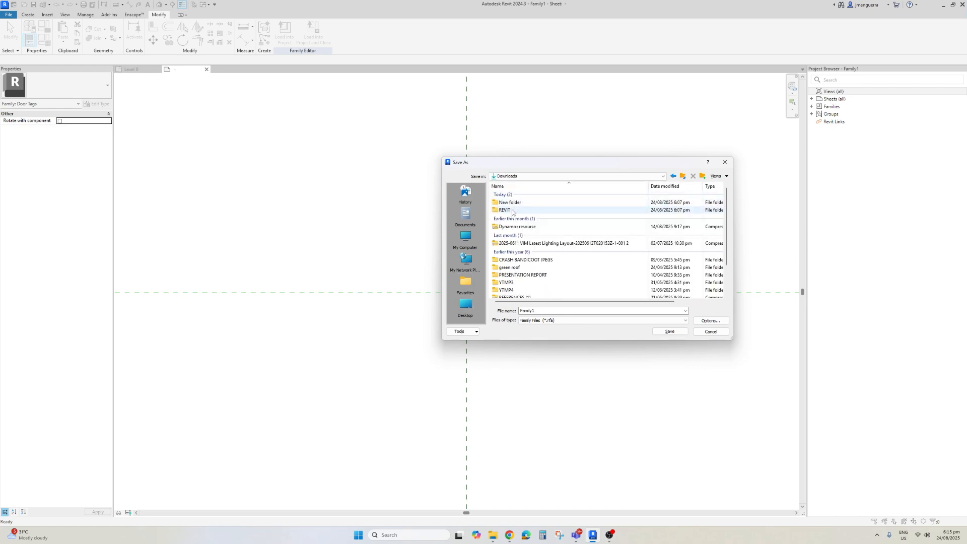
{"action": "double_click", "coordinate": [521, 207]}
Name the family file DOOR TAG-1, accept the file save options, and save it
{"action": "double_click", "coordinate": [542, 310]}
{"action": "type", "text": "DA"}
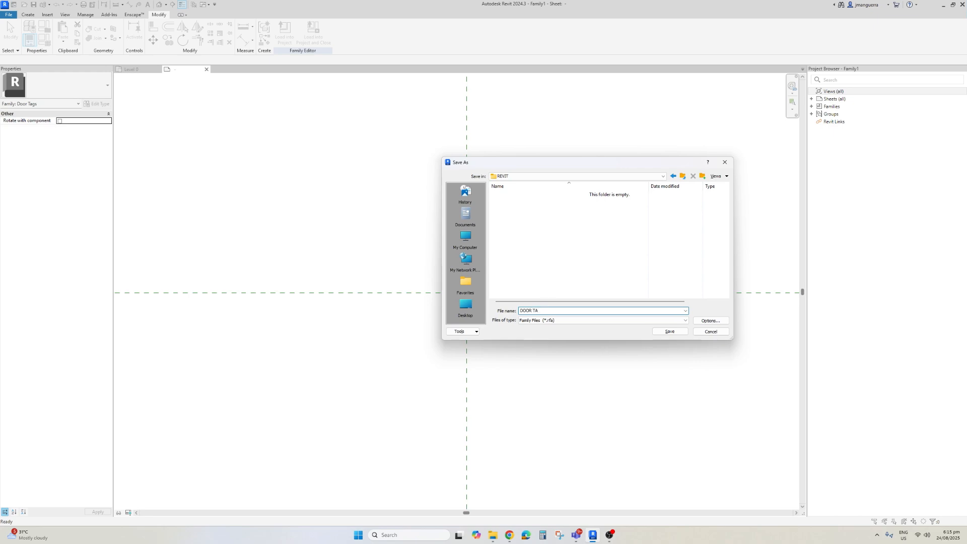
{"action": "left_click", "coordinate": [706, 324]}
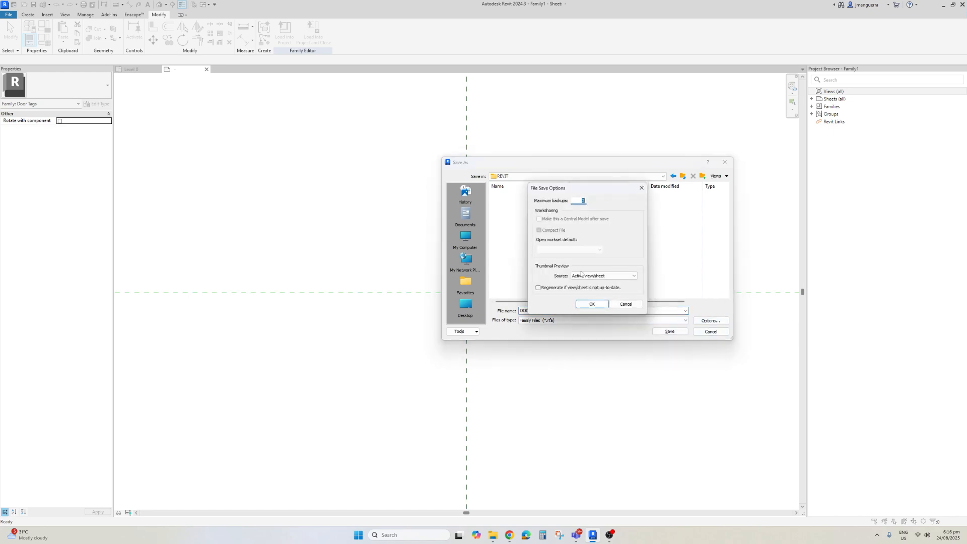
{"action": "left_click", "coordinate": [592, 304]}
{"action": "left_click", "coordinate": [669, 331]}
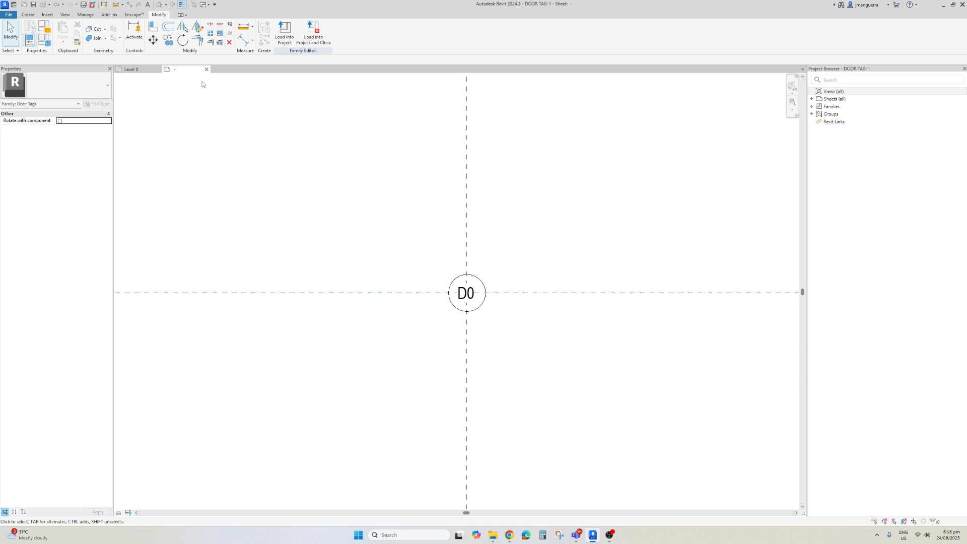
Switch to the project's Level 0 floor plan and load the DOOR TAG-1 family from the REVIT folder in Downloads
{"action": "left_click", "coordinate": [132, 70]}
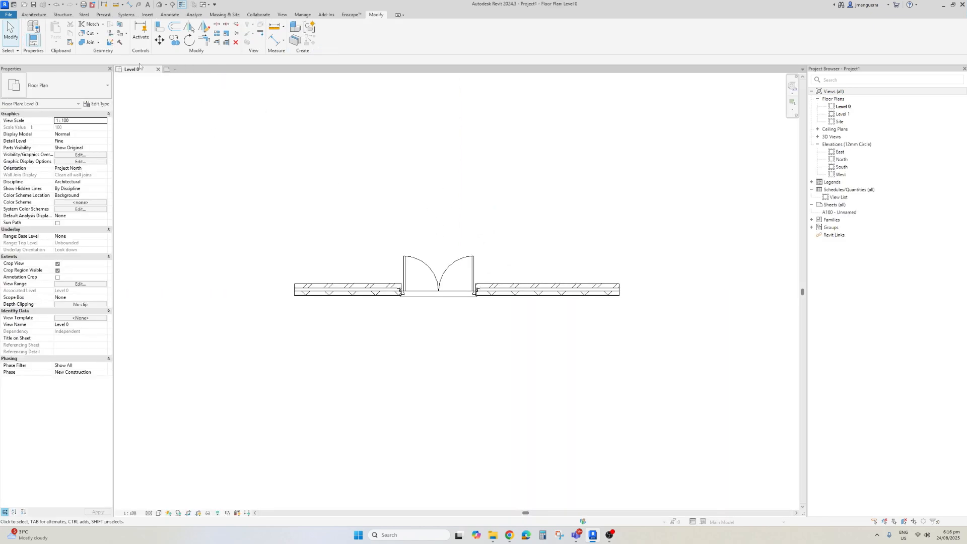
{"action": "left_click", "coordinate": [147, 15]}
{"action": "left_click", "coordinate": [303, 31]}
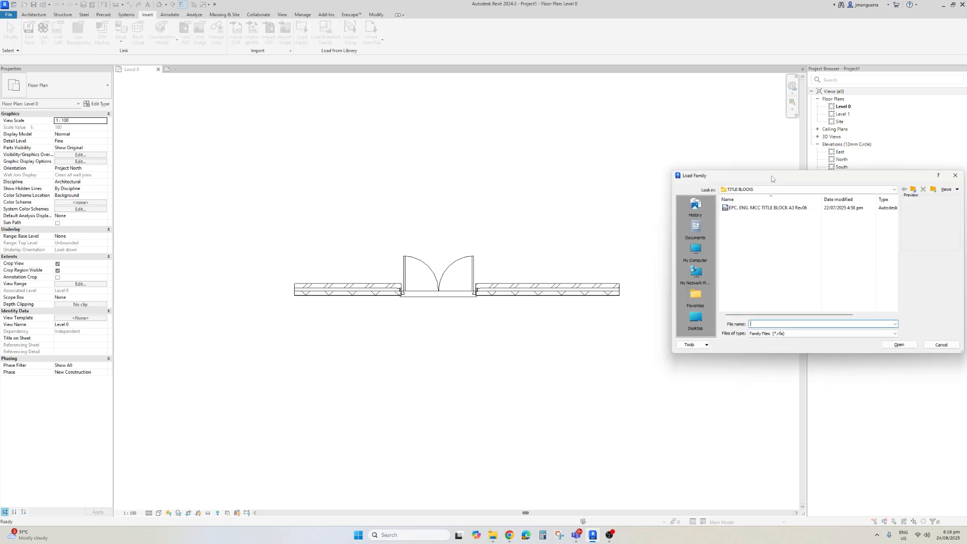
{"action": "left_click_drag", "start_coordinate": [774, 176], "coordinate": [492, 134]}
{"action": "left_click", "coordinate": [413, 275]}
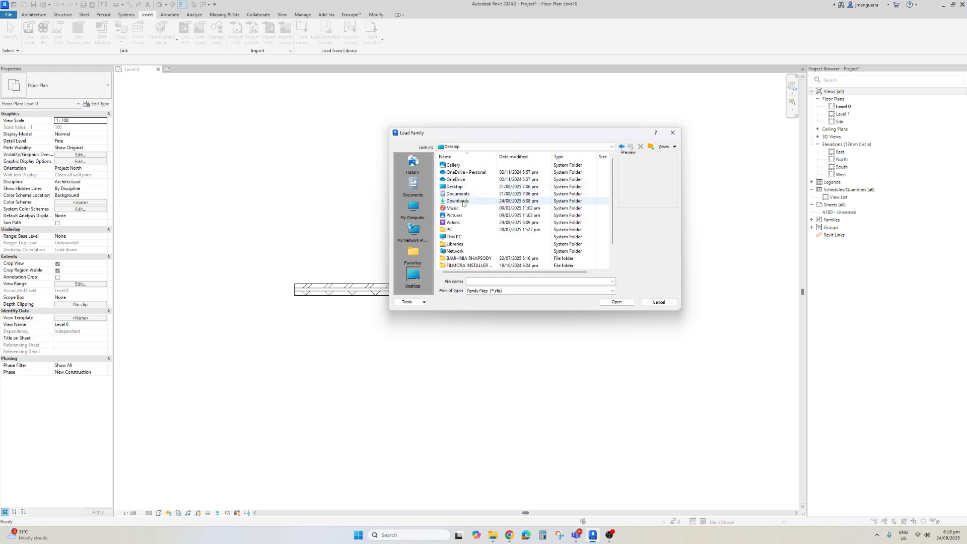
{"action": "double_click", "coordinate": [458, 201]}
{"action": "double_click", "coordinate": [458, 180]}
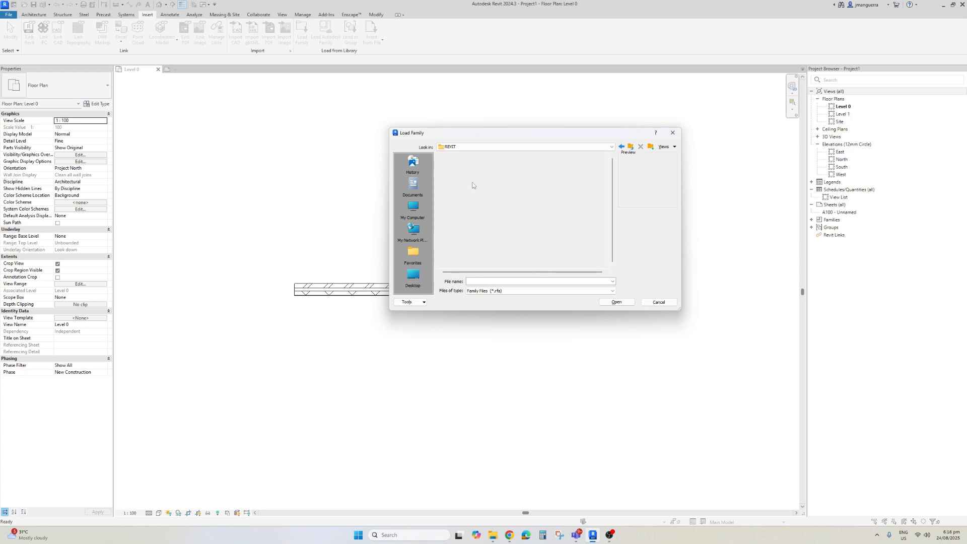
{"action": "left_click", "coordinate": [459, 173]}
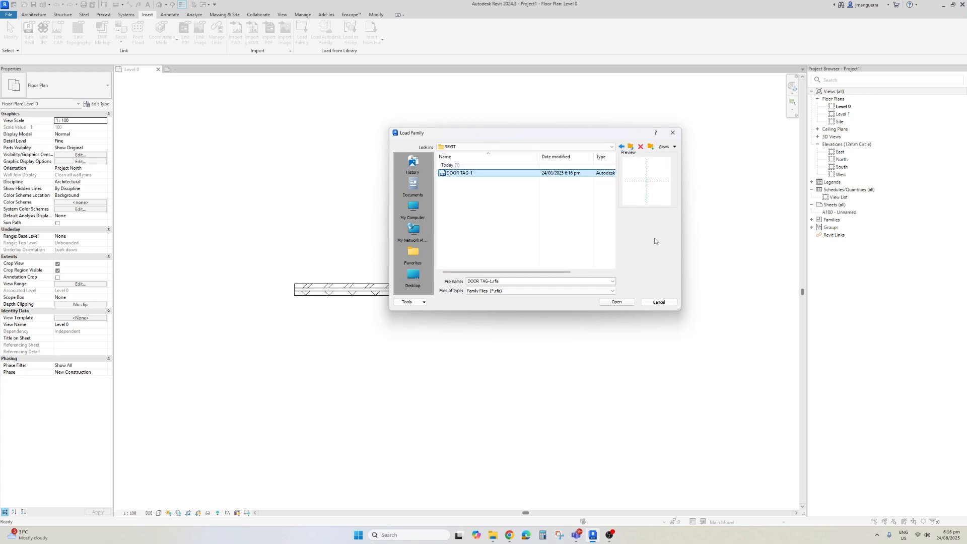
{"action": "left_click", "coordinate": [616, 302]}
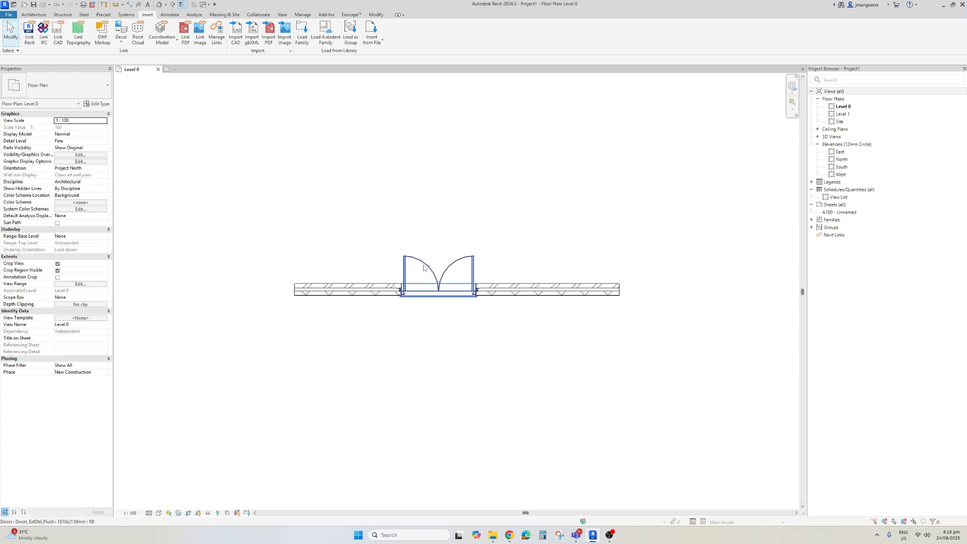
Tag the double door with an attached-end leader and move the tag down closer to the door swing
{"action": "key", "text": "t"}
{"action": "key", "text": "g"}
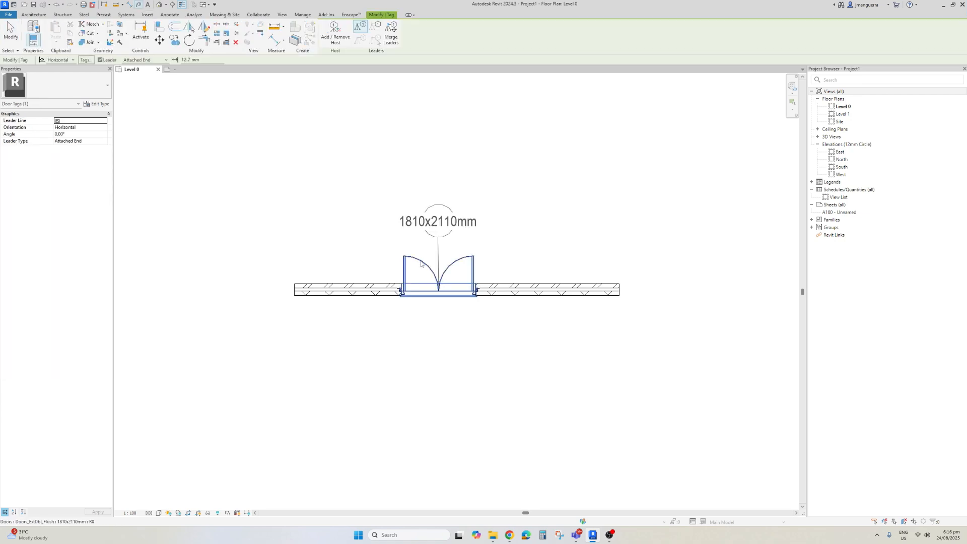
{"action": "left_click", "coordinate": [421, 264]}
{"action": "scroll", "coordinate": [447, 234], "scroll_direction": "up", "scroll_amount": 3}
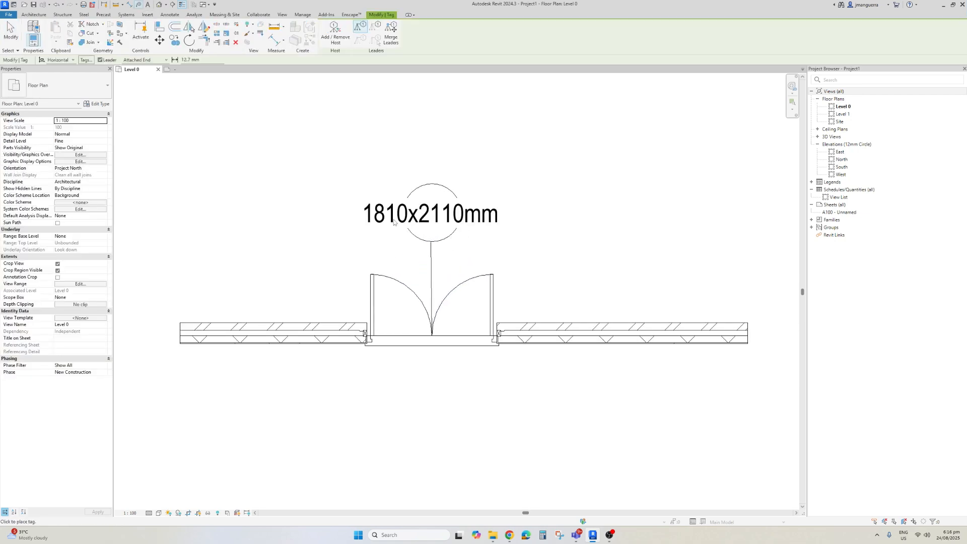
{"action": "key", "text": "Escape"}
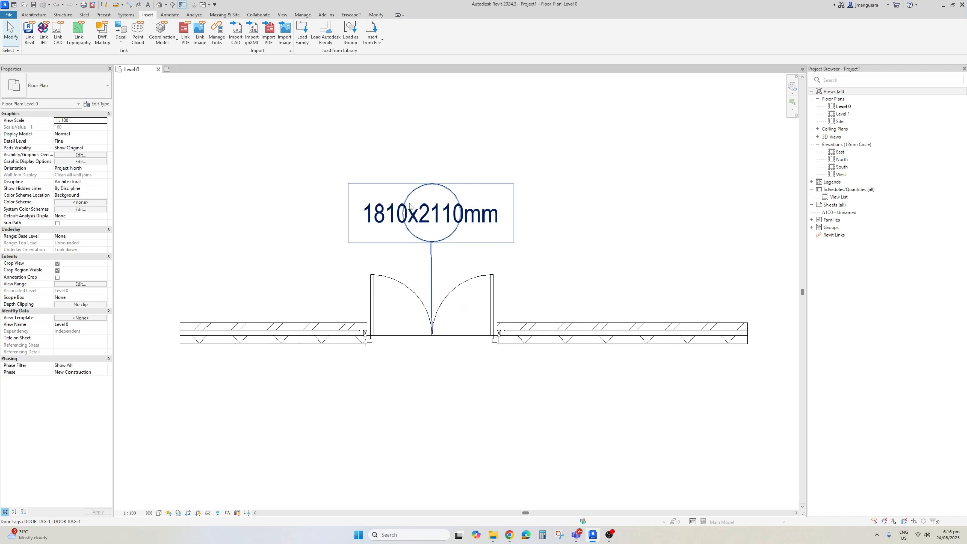
{"action": "left_click_drag", "start_coordinate": [433, 245], "coordinate": [432, 271]}
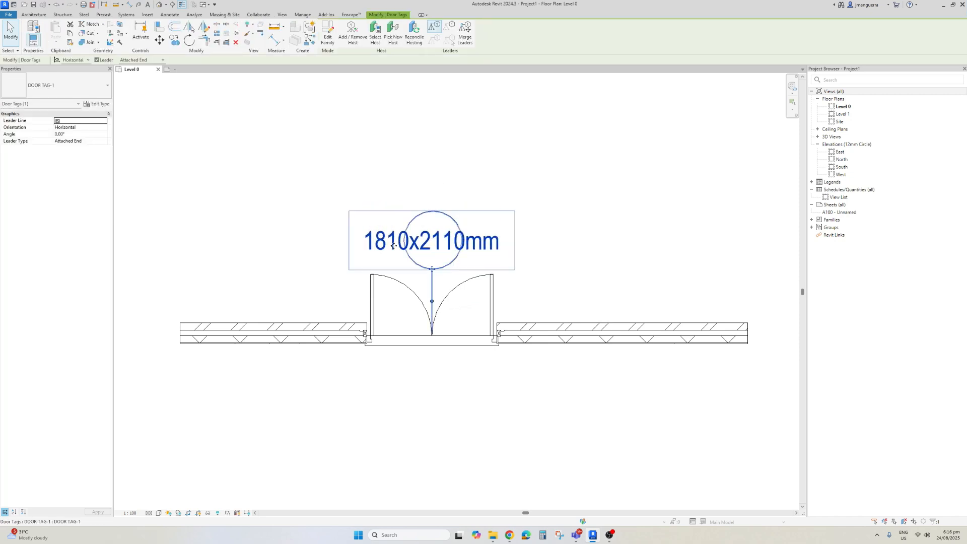
Duplicate the double door's type as D1 and apply it to the door
{"action": "left_click", "coordinate": [388, 285]}
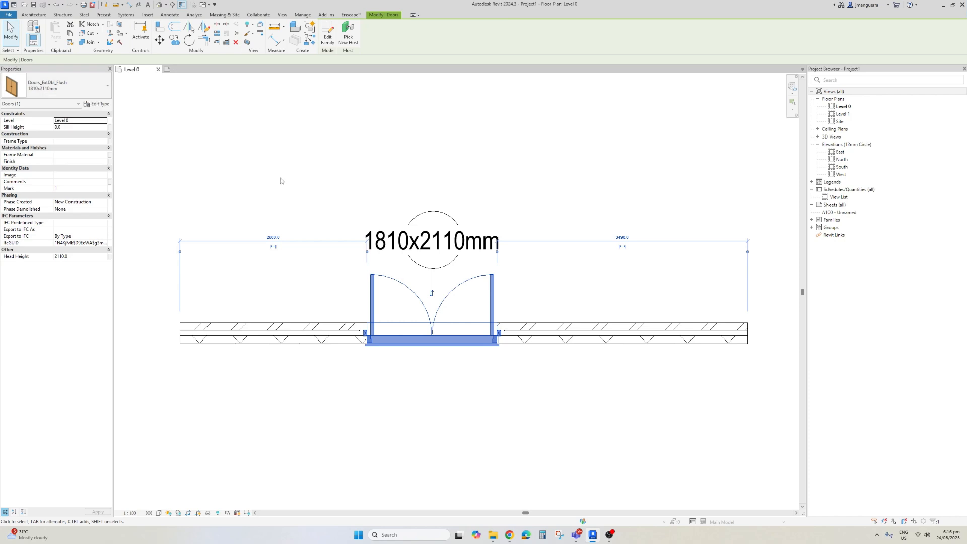
{"action": "left_click", "coordinate": [97, 104]}
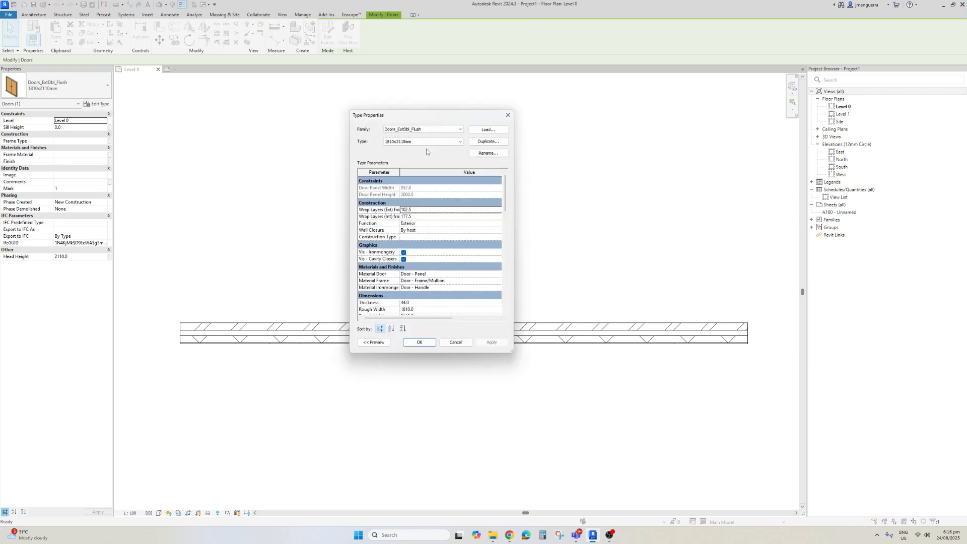
{"action": "left_click", "coordinate": [488, 141]}
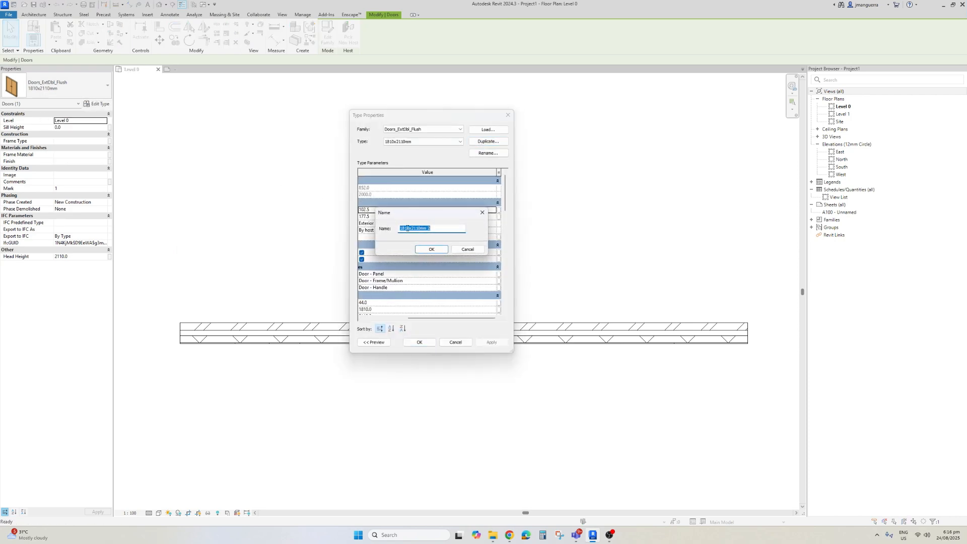
{"action": "type", "text": "D1"}
{"action": "left_click", "coordinate": [427, 250]}
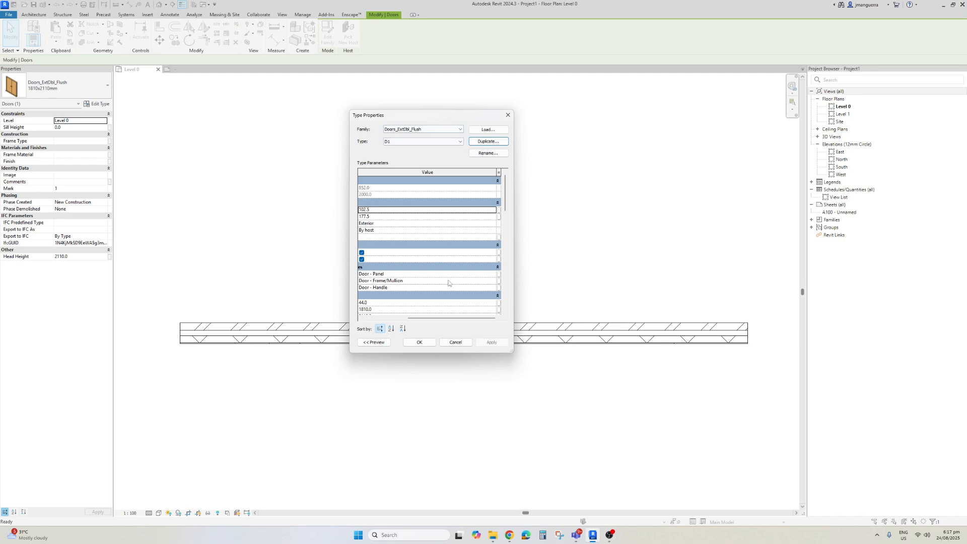
{"action": "left_click", "coordinate": [419, 342]}
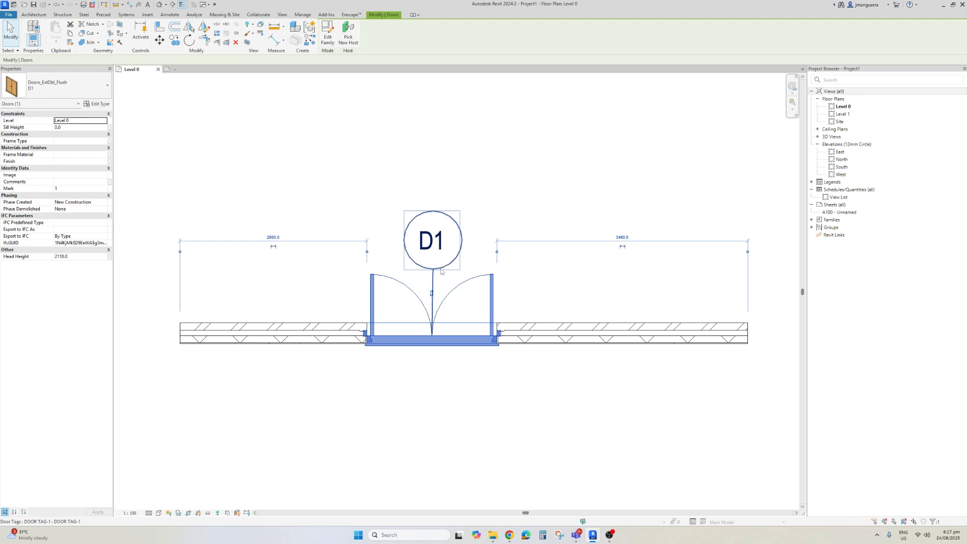
Check which parameter the label in the door tag family reads, and return to the tagged door on the Level 0 plan
{"action": "double_click", "coordinate": [420, 242]}
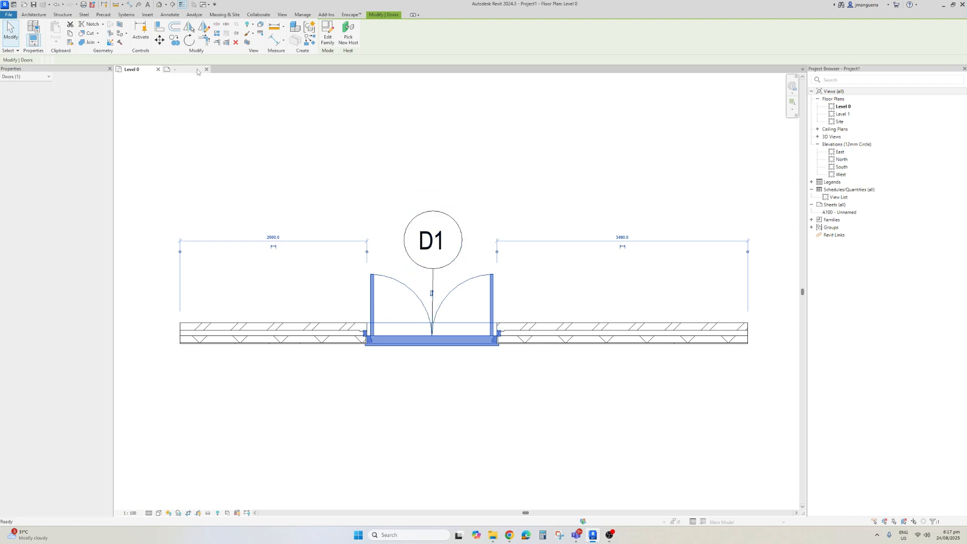
{"action": "left_click", "coordinate": [456, 287]}
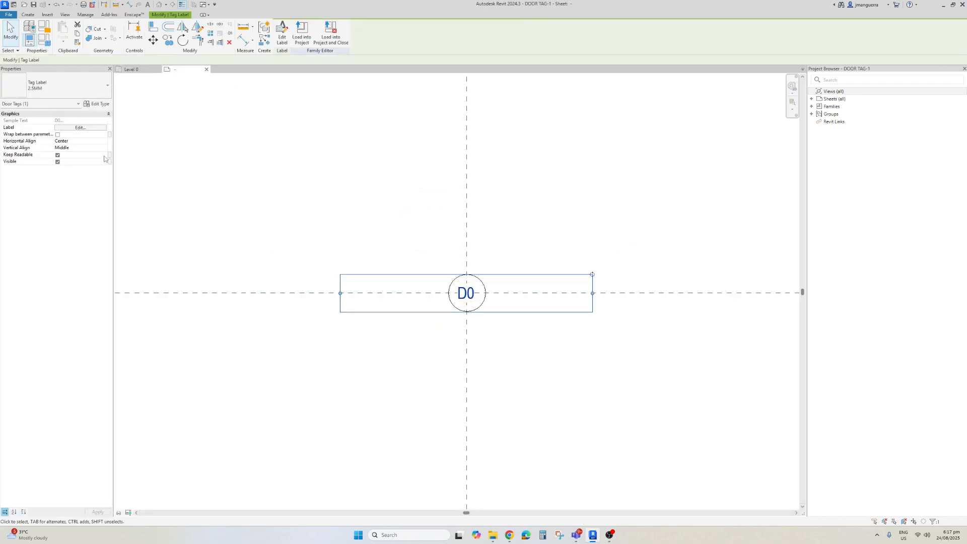
{"action": "left_click", "coordinate": [79, 128]}
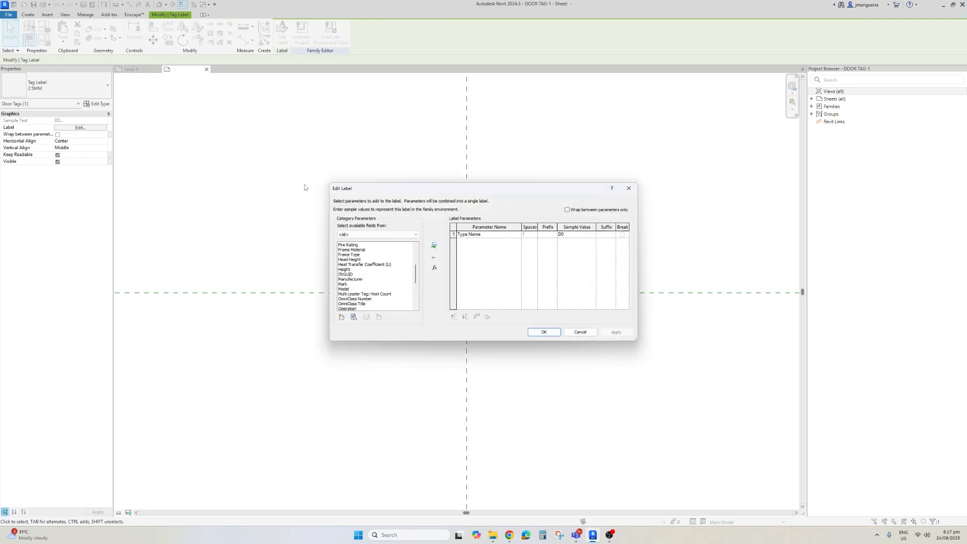
{"action": "key", "text": "Return"}
{"action": "left_click", "coordinate": [132, 69]}
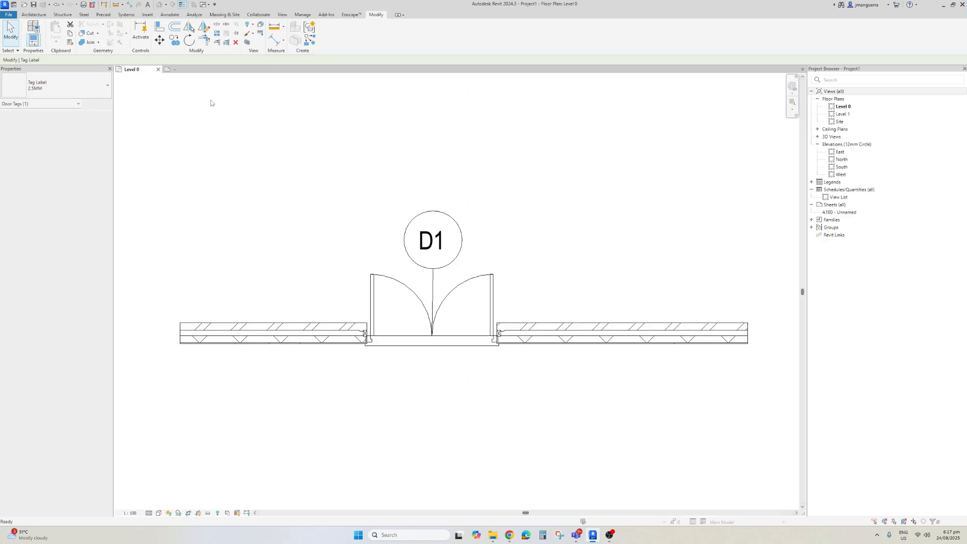
{"action": "left_click", "coordinate": [455, 242]}
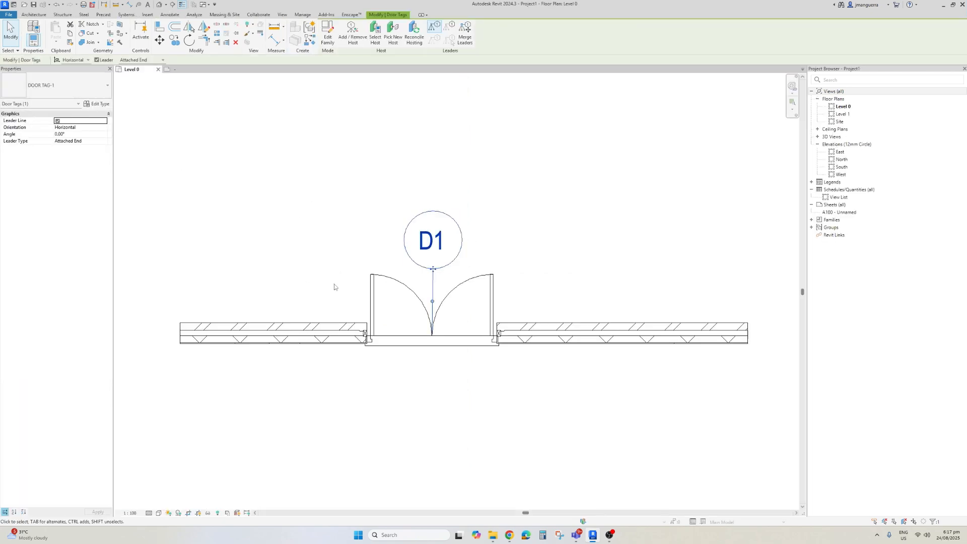
{"action": "left_click", "coordinate": [377, 275]}
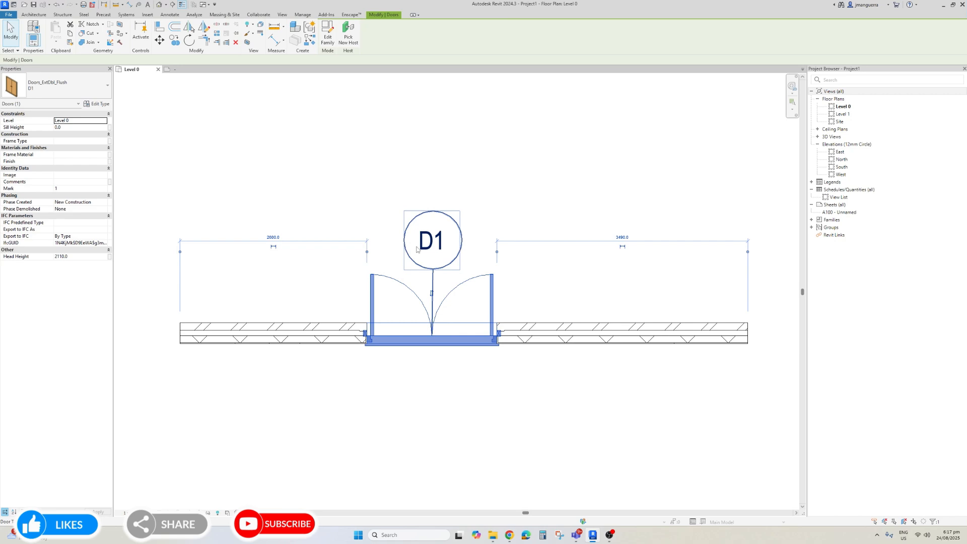
Set the radius of the circle in the door tag family to 6 mm
{"action": "left_click", "coordinate": [172, 69]}
{"action": "scroll", "coordinate": [459, 287], "scroll_direction": "up", "scroll_amount": 3}
{"action": "scroll", "coordinate": [460, 286], "scroll_direction": "up", "scroll_amount": 2}
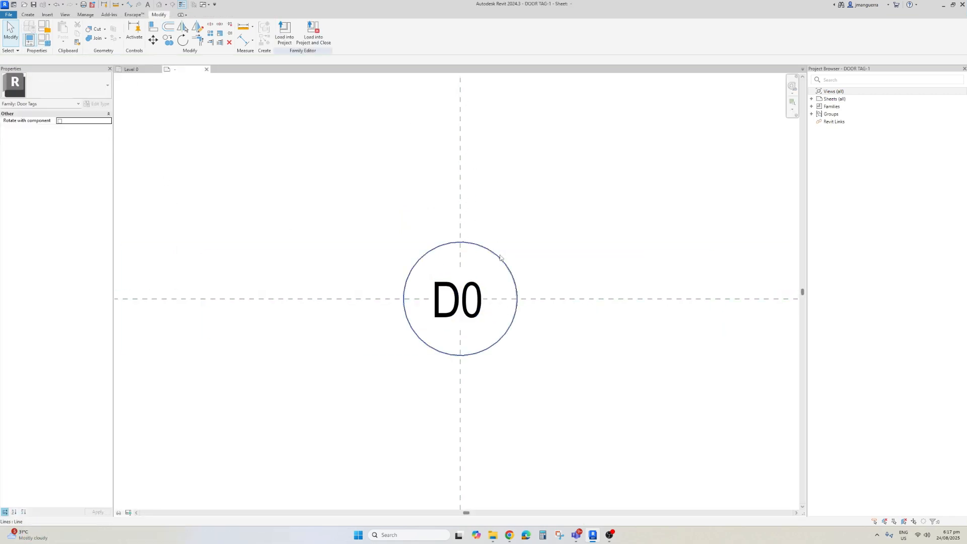
{"action": "left_click", "coordinate": [500, 260]}
{"action": "left_click", "coordinate": [474, 274]}
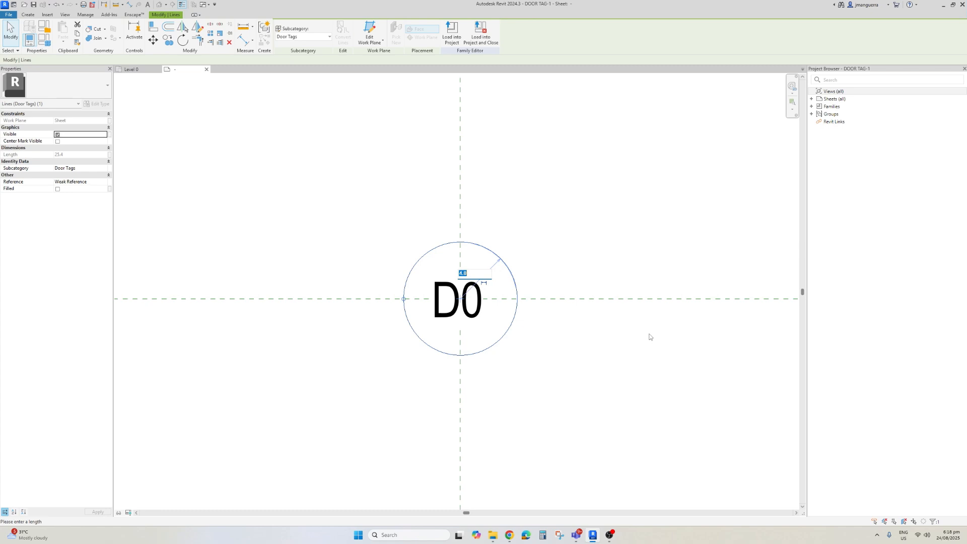
{"action": "type", "text": "6"}
{"action": "key", "text": "Return"}
Move the D0 label straight up into the upper half of the circle
{"action": "left_click", "coordinate": [466, 286]}
{"action": "left_click_drag", "start_coordinate": [466, 286], "coordinate": [467, 246]}
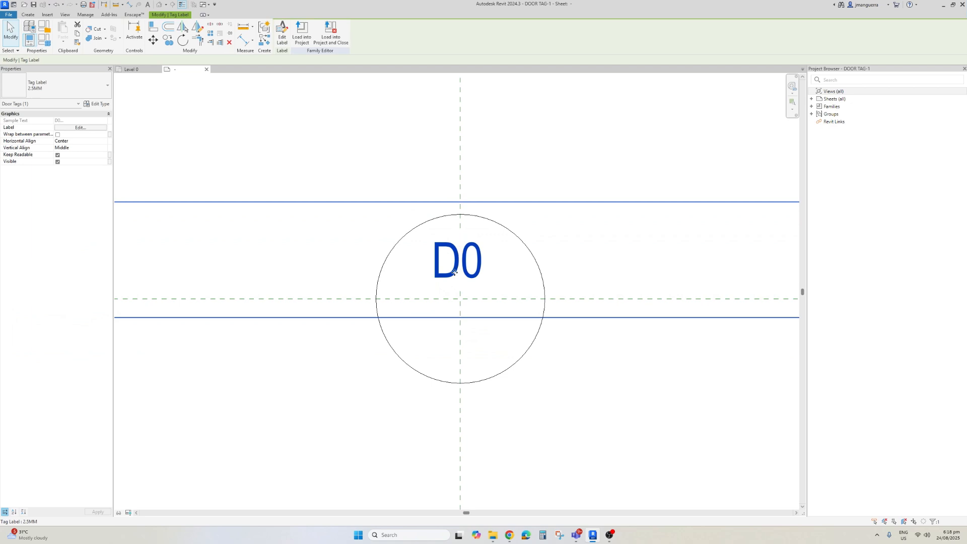
{"action": "key", "text": "Escape"}
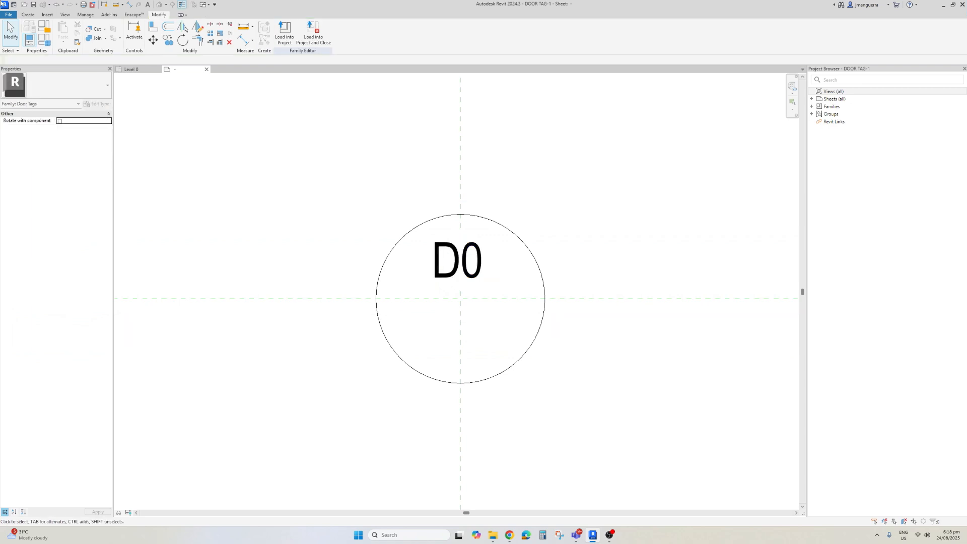
Draw a horizontal line across the circle's full diameter along the horizontal reference plane
{"action": "left_click", "coordinate": [27, 15]}
{"action": "left_click", "coordinate": [96, 35]}
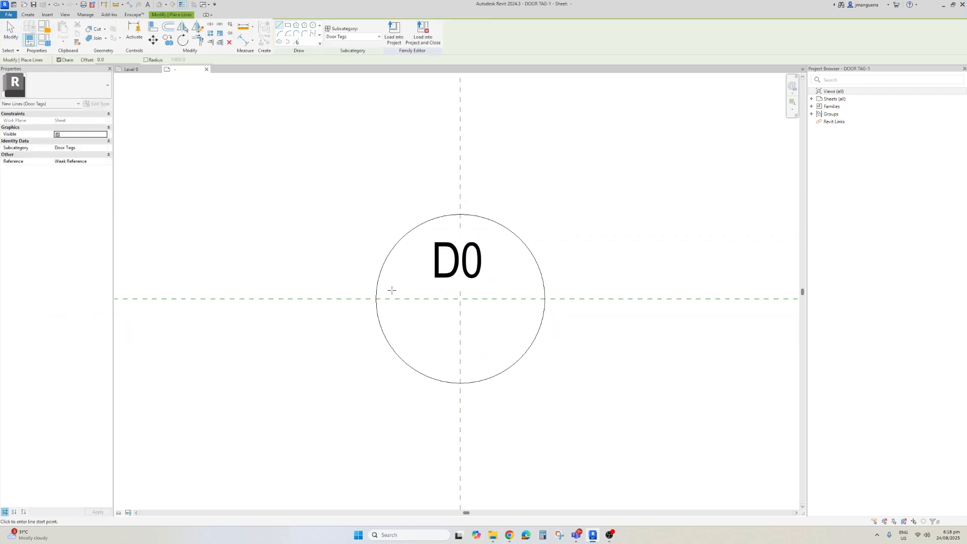
{"action": "left_click", "coordinate": [376, 299]}
{"action": "left_click", "coordinate": [545, 299]}
{"action": "key", "text": "Escape"}
{"action": "key", "text": "Escape"}
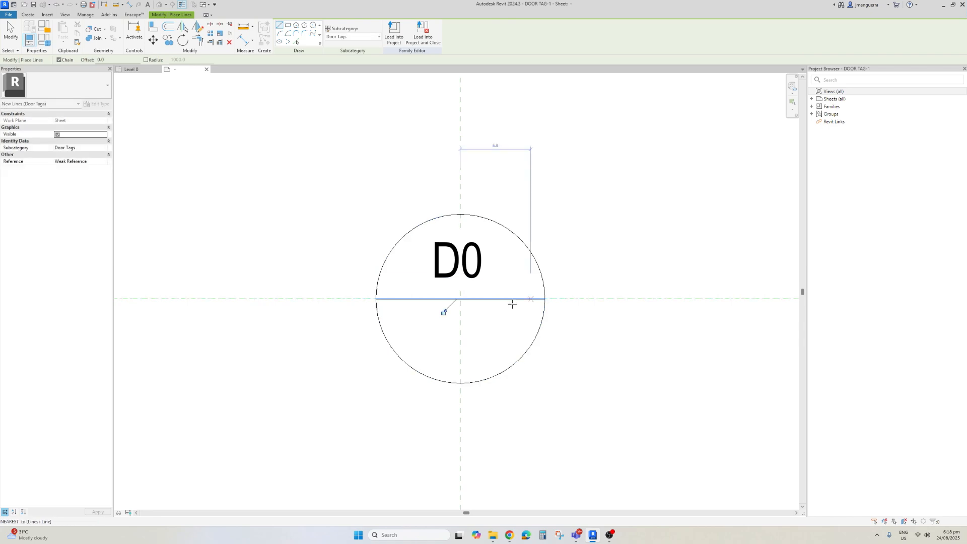
{"action": "left_click", "coordinate": [474, 261]}
{"action": "left_click", "coordinate": [255, 172]}
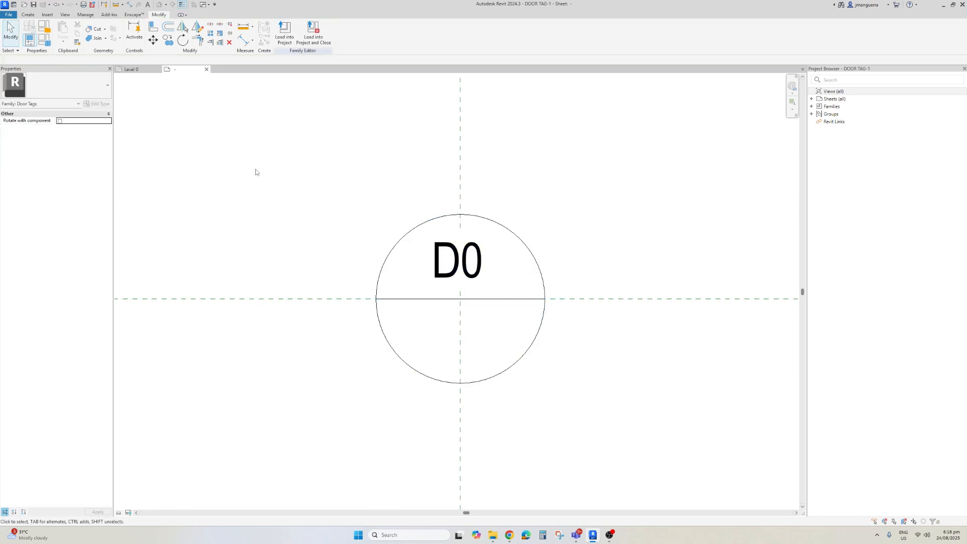
Place a new 3mm label in the circle's lower half, centred on the vertical reference plane
{"action": "left_click", "coordinate": [26, 17]}
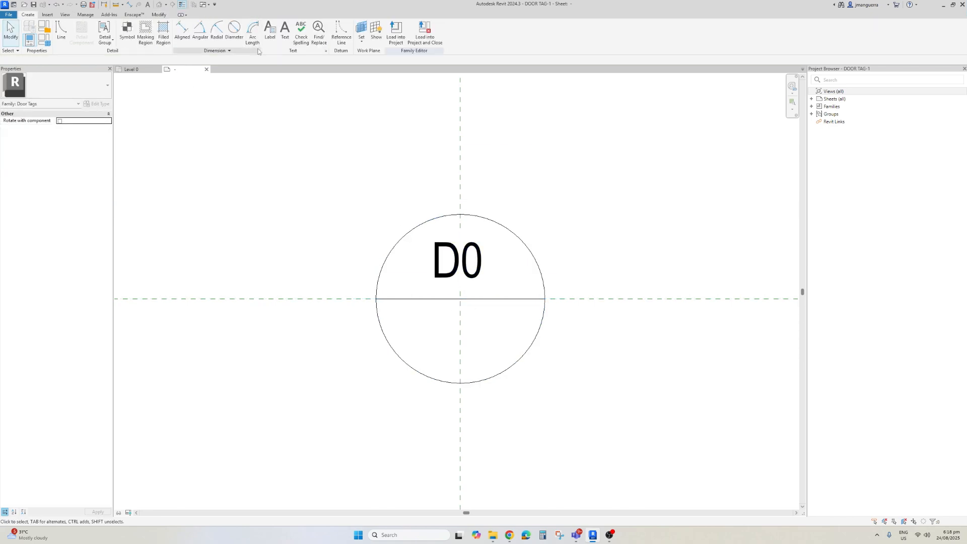
{"action": "left_click", "coordinate": [270, 31]}
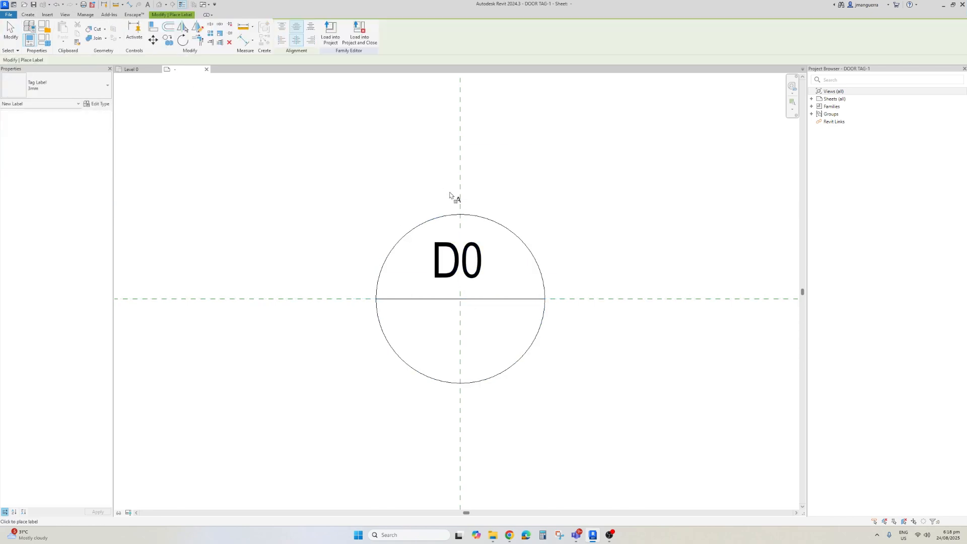
{"action": "left_click", "coordinate": [460, 338]}
Assign the Comments parameter to the new label in the lower half with LEVEL as its sample value
{"action": "left_click_drag", "start_coordinate": [415, 255], "coordinate": [414, 272]}
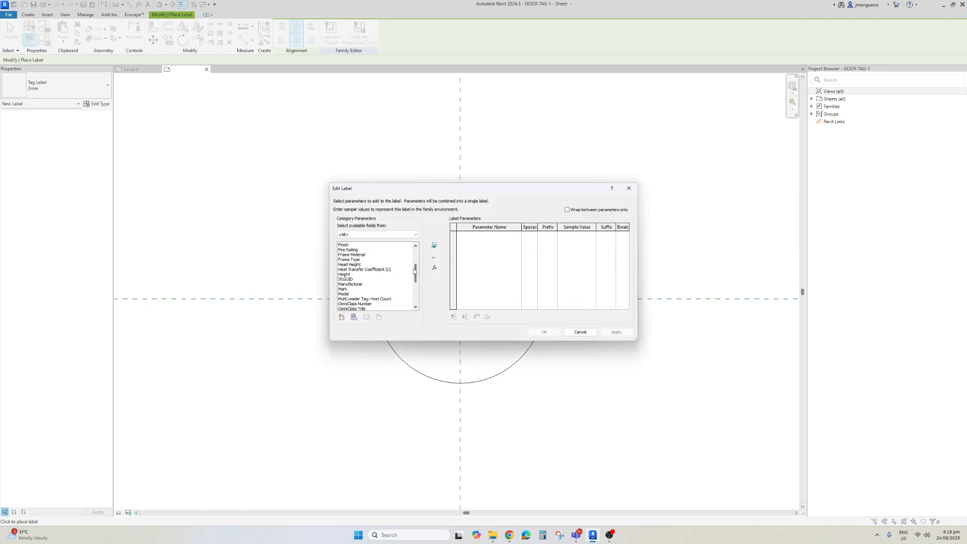
{"action": "left_click_drag", "start_coordinate": [416, 273], "coordinate": [415, 256]}
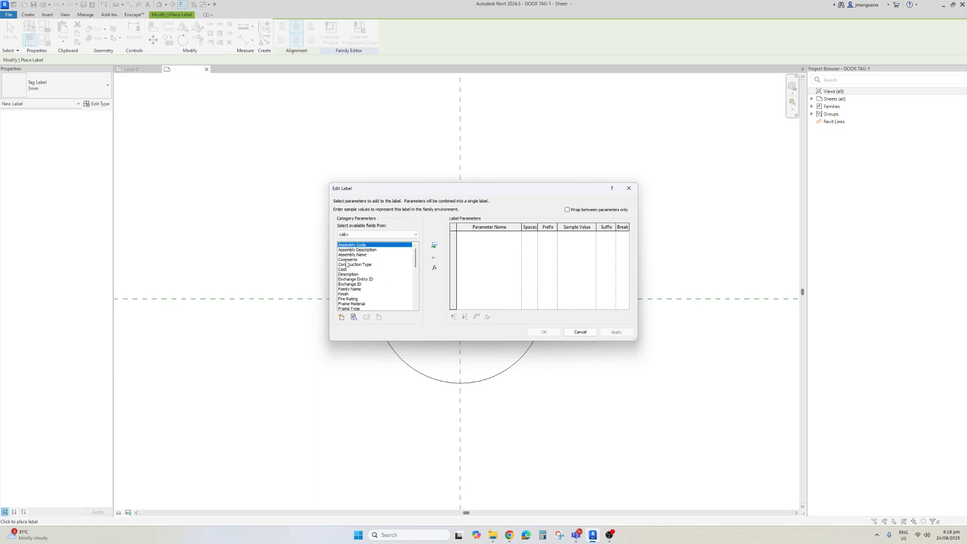
{"action": "scroll", "coordinate": [415, 260], "scroll_direction": "down", "scroll_amount": 3}
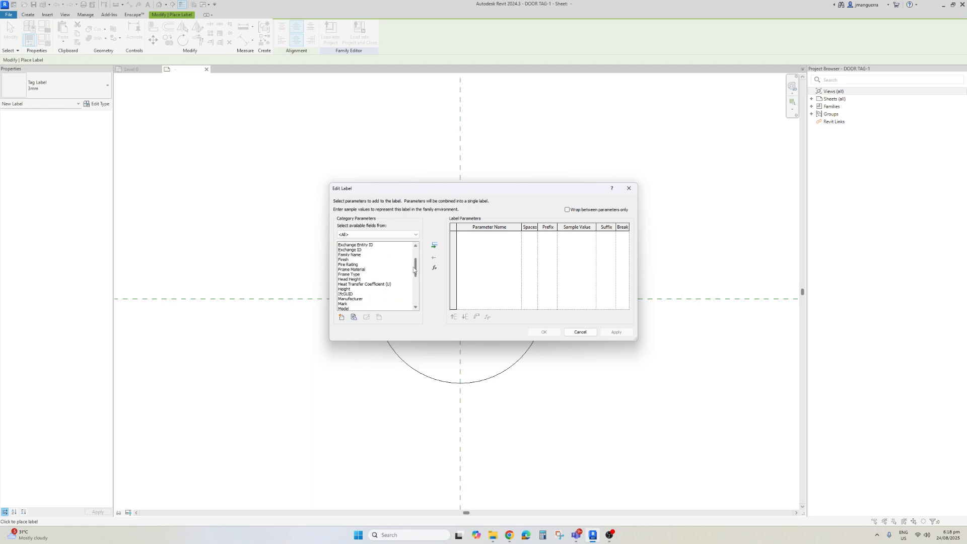
{"action": "scroll", "coordinate": [415, 260], "scroll_direction": "up", "scroll_amount": 3}
{"action": "left_click", "coordinate": [410, 260]}
{"action": "left_click", "coordinate": [433, 246]}
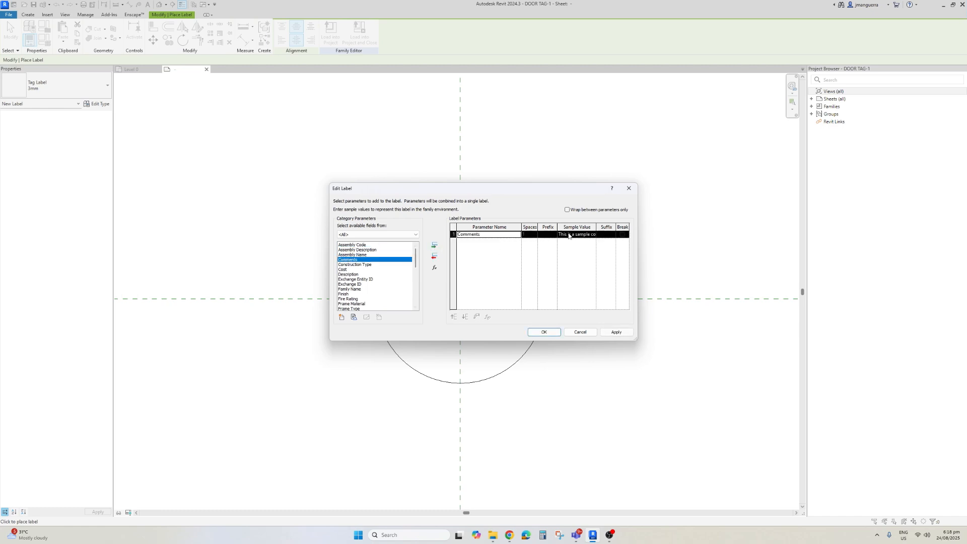
{"action": "left_click", "coordinate": [573, 234]}
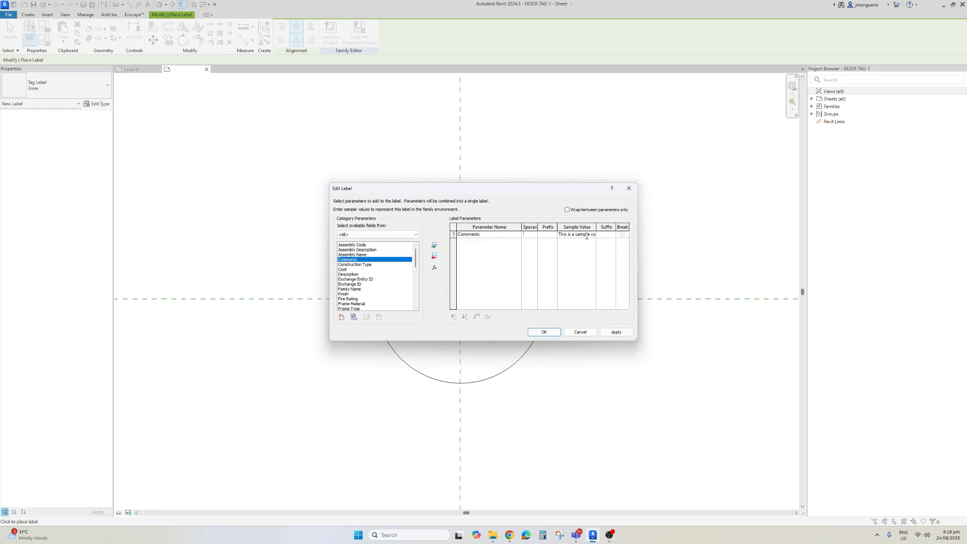
{"action": "left_click_drag", "start_coordinate": [559, 237], "coordinate": [597, 237]}
{"action": "type", "text": "LEVEL"}
{"action": "left_click", "coordinate": [544, 333]}
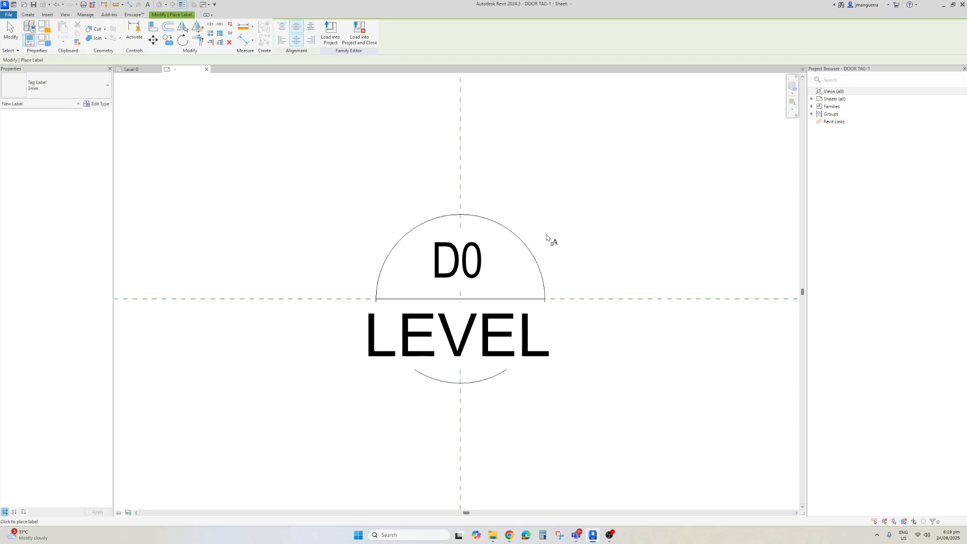
Match the LEVEL label's type to the 2.5MM type of the D0 label
{"action": "key", "text": "m"}
{"action": "key", "text": "a"}
{"action": "left_click", "coordinate": [475, 254]}
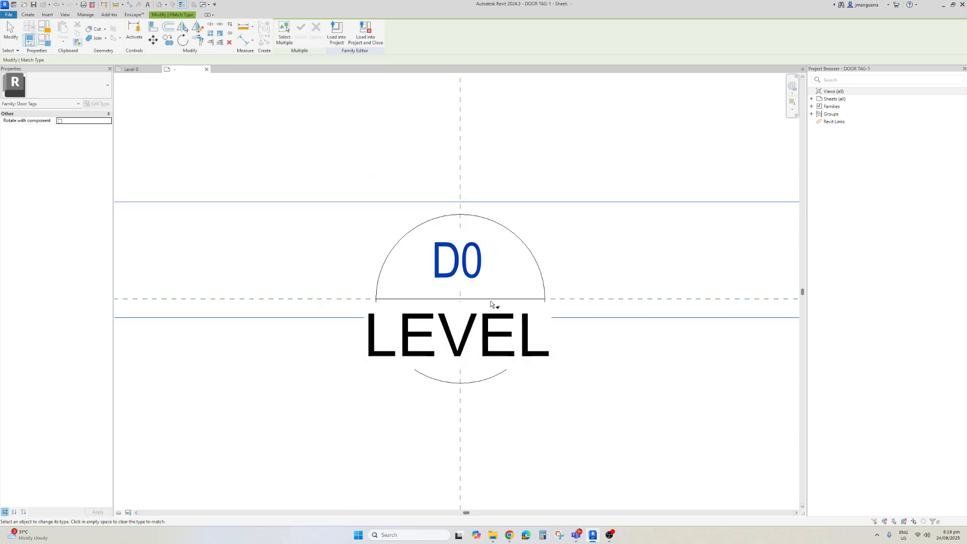
{"action": "left_click", "coordinate": [491, 337]}
{"action": "key", "text": "Escape"}
Set the background of the LEVEL label's 2.5MM type to Transparent
{"action": "left_click", "coordinate": [490, 337]}
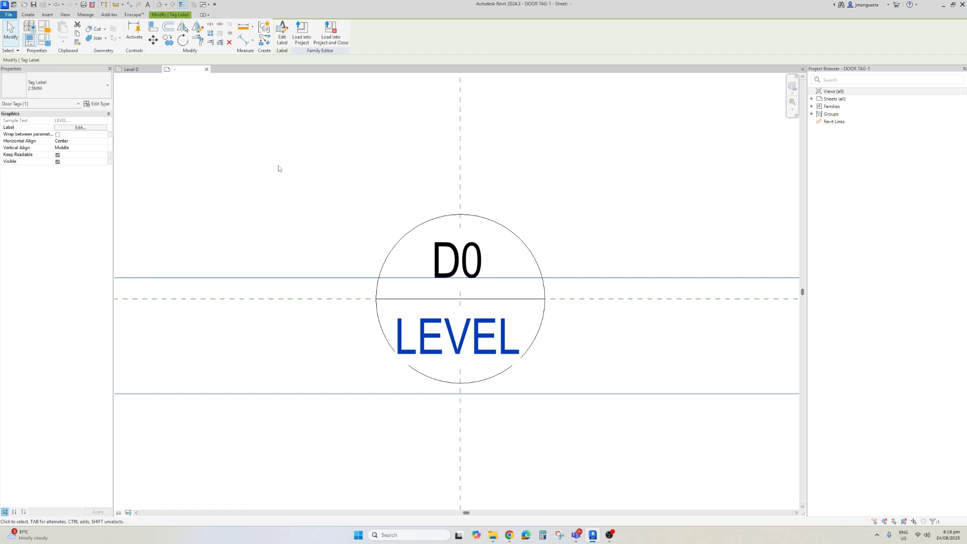
{"action": "left_click", "coordinate": [80, 128]}
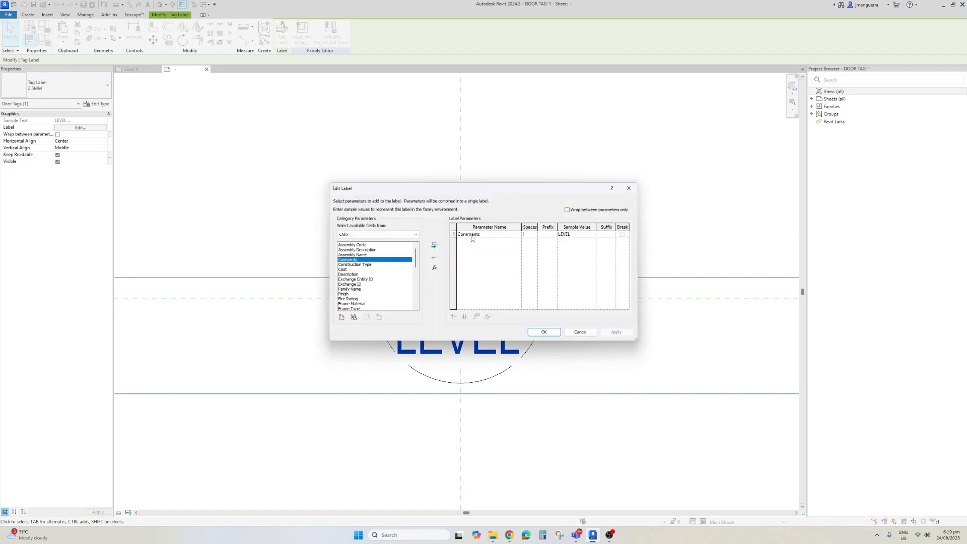
{"action": "left_click", "coordinate": [544, 333]}
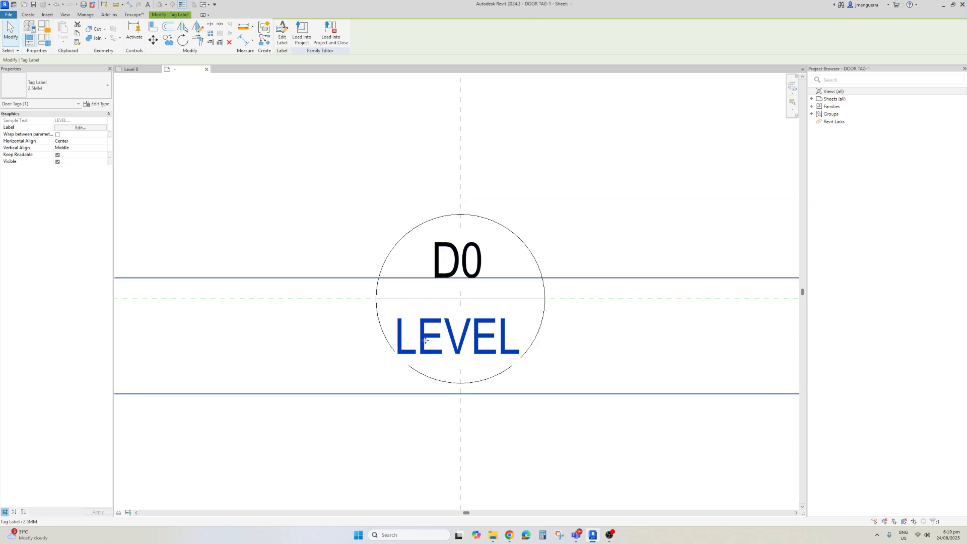
{"action": "left_click", "coordinate": [100, 105]}
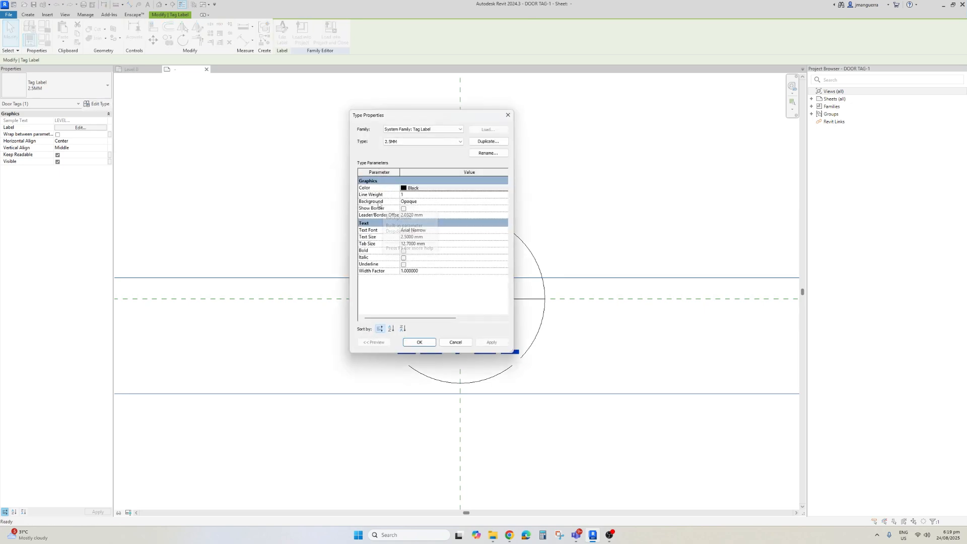
{"action": "left_click", "coordinate": [428, 203]}
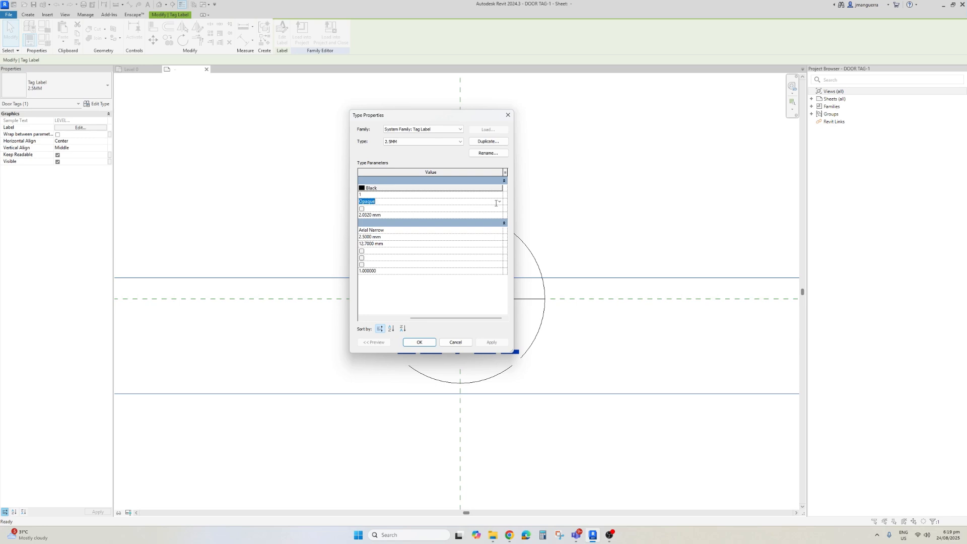
{"action": "left_click", "coordinate": [499, 203]}
{"action": "left_click", "coordinate": [381, 214]}
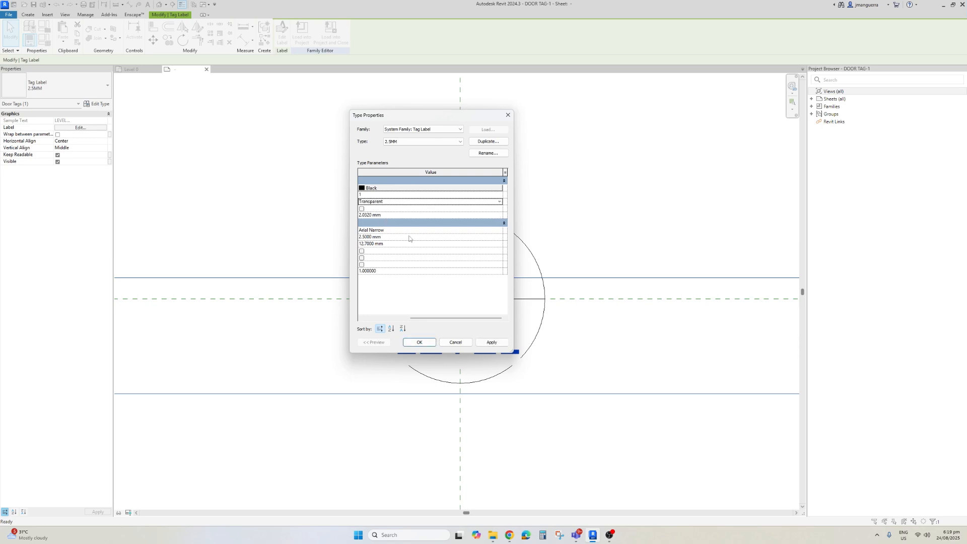
{"action": "left_click", "coordinate": [419, 342]}
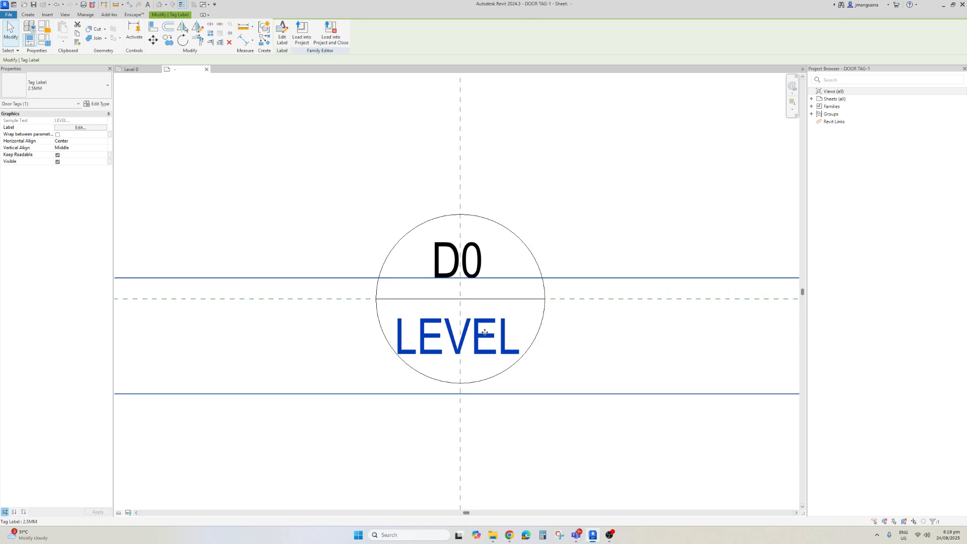
Shift the LEVEL label slightly to the right so it sits centred on the vertical reference plane
{"action": "left_click_drag", "start_coordinate": [500, 329], "coordinate": [485, 325]}
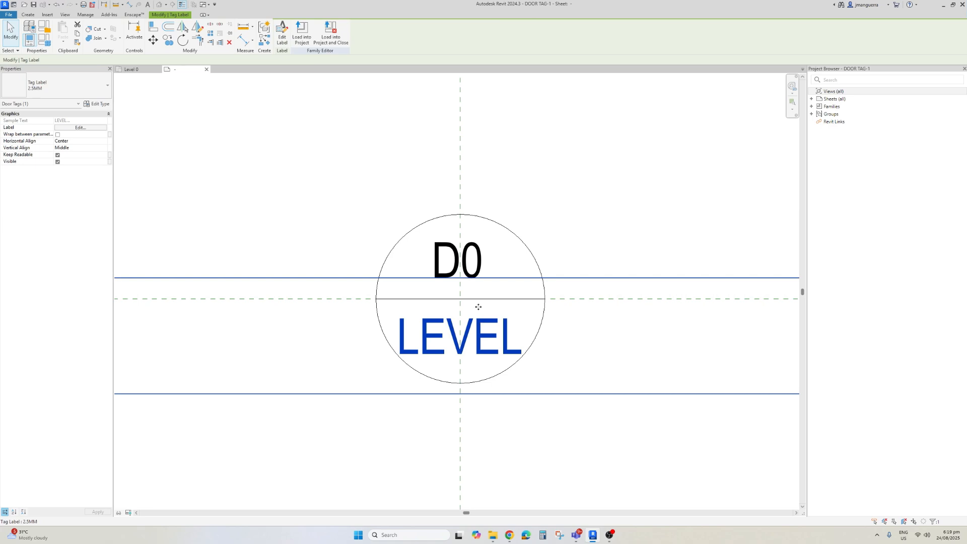
{"action": "scroll", "coordinate": [460, 335], "scroll_direction": "up", "scroll_amount": 2}
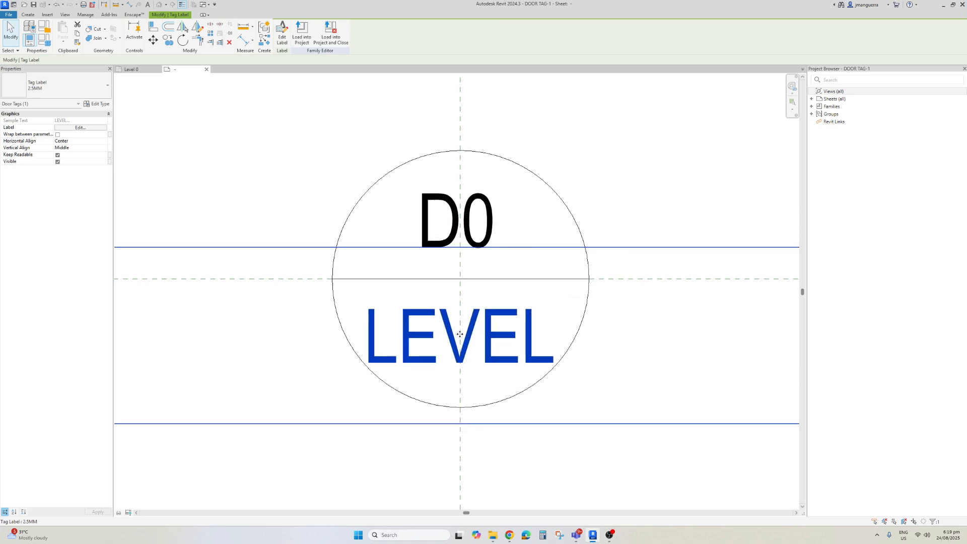
{"action": "scroll", "coordinate": [504, 227], "scroll_direction": "down", "scroll_amount": 4}
{"action": "left_click", "coordinate": [529, 216]}
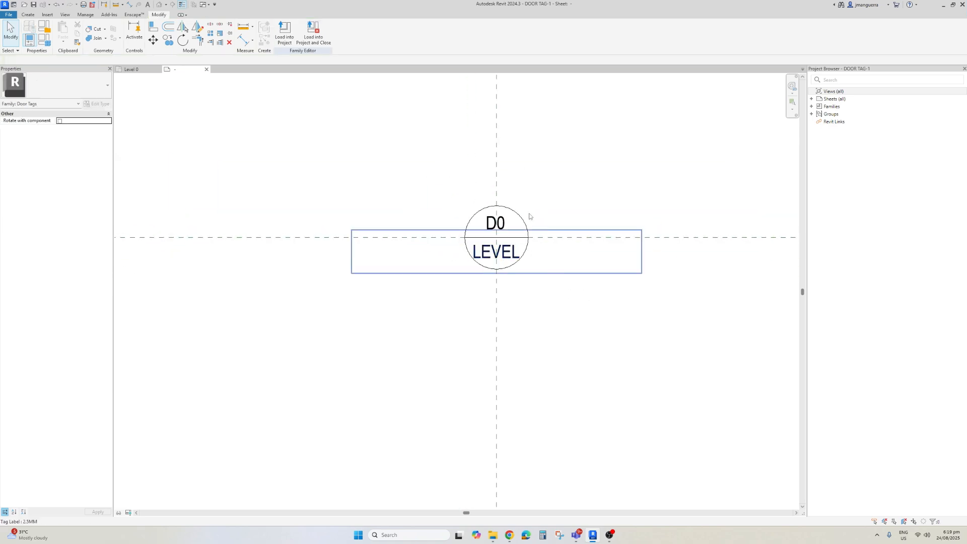
Save the family as a new file named DOOR TAG-2 in the REVIT folder with a maximum of 1 backup
{"action": "left_click", "coordinate": [9, 15]}
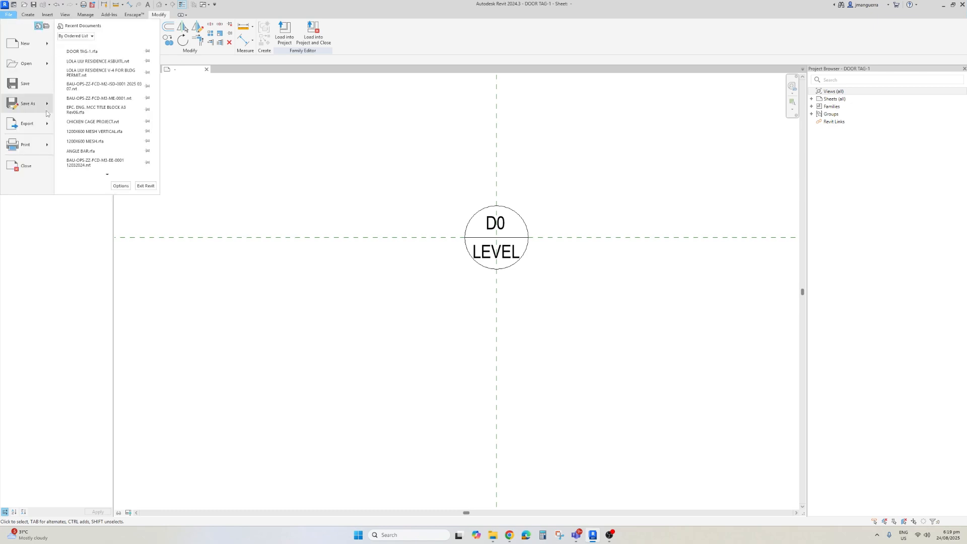
{"action": "mouse_move", "coordinate": [28, 103]}
{"action": "left_click", "coordinate": [97, 100]}
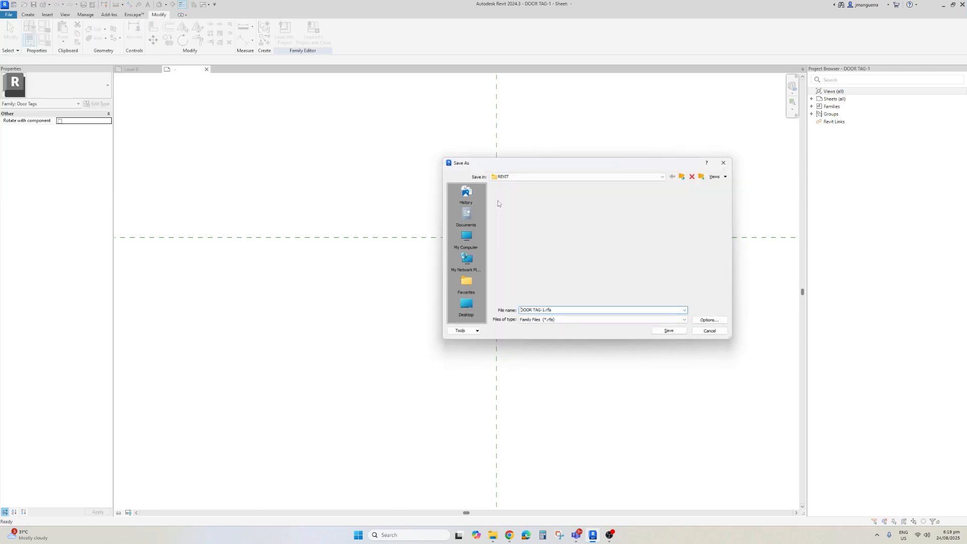
{"action": "left_click", "coordinate": [536, 204]}
{"action": "left_click", "coordinate": [540, 309]}
{"action": "double_click", "coordinate": [543, 310]}
{"action": "type", "text": "2"}
{"action": "left_click", "coordinate": [707, 321]}
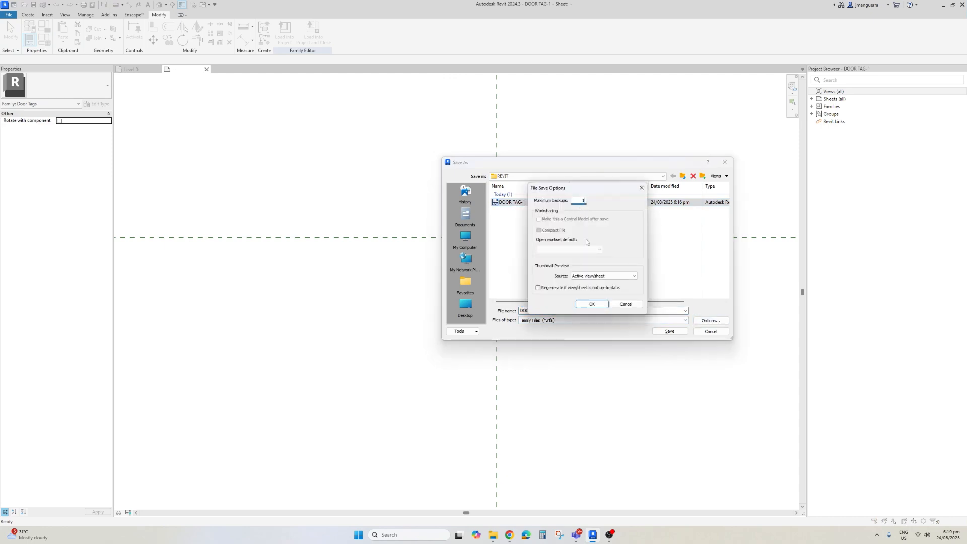
{"action": "left_click", "coordinate": [592, 304]}
{"action": "left_click", "coordinate": [669, 331]}
{"action": "key", "text": "Escape"}
Switch to the project's Level 0 floor plan and load the DOOR TAG-2 family into it
{"action": "left_click", "coordinate": [135, 70]}
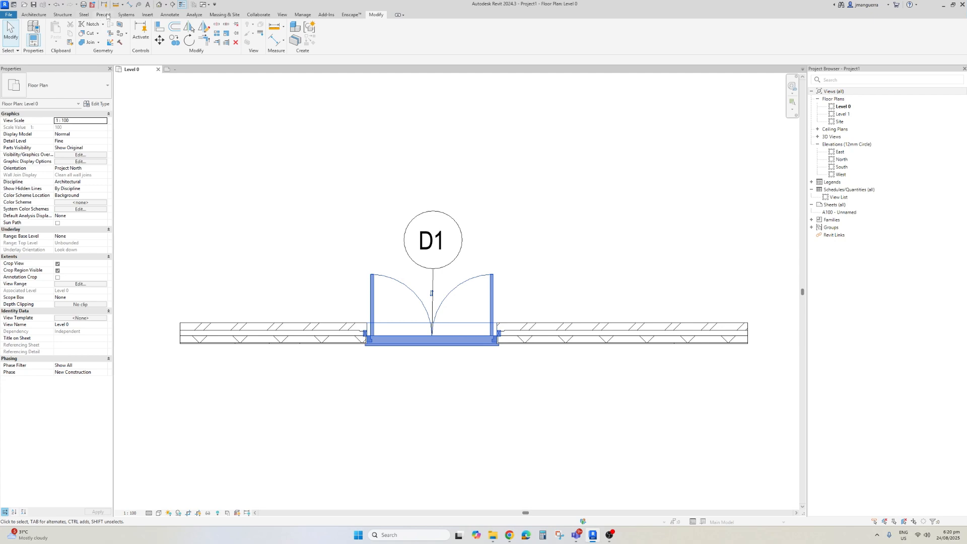
{"action": "left_click", "coordinate": [147, 14]}
{"action": "left_click", "coordinate": [302, 32]}
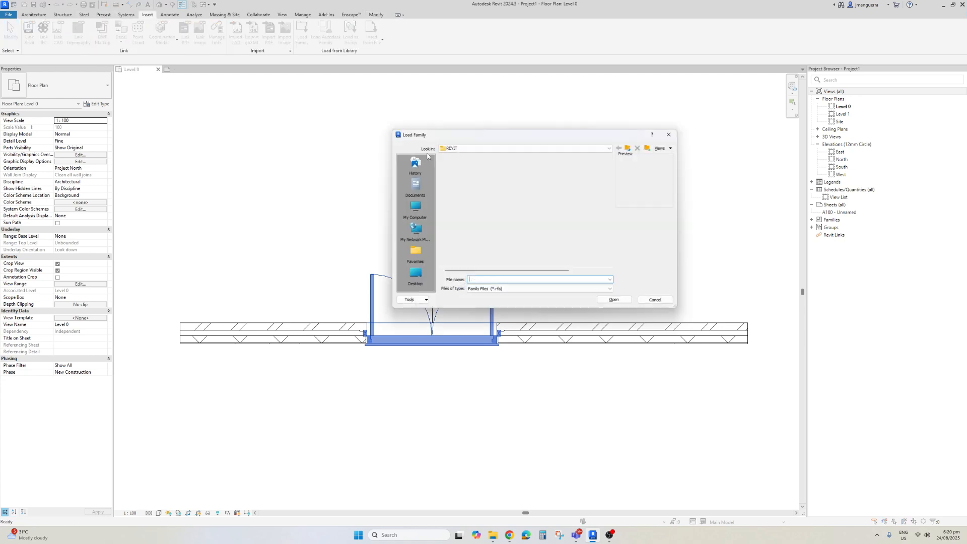
{"action": "left_click", "coordinate": [474, 179]}
{"action": "left_click", "coordinate": [618, 303]}
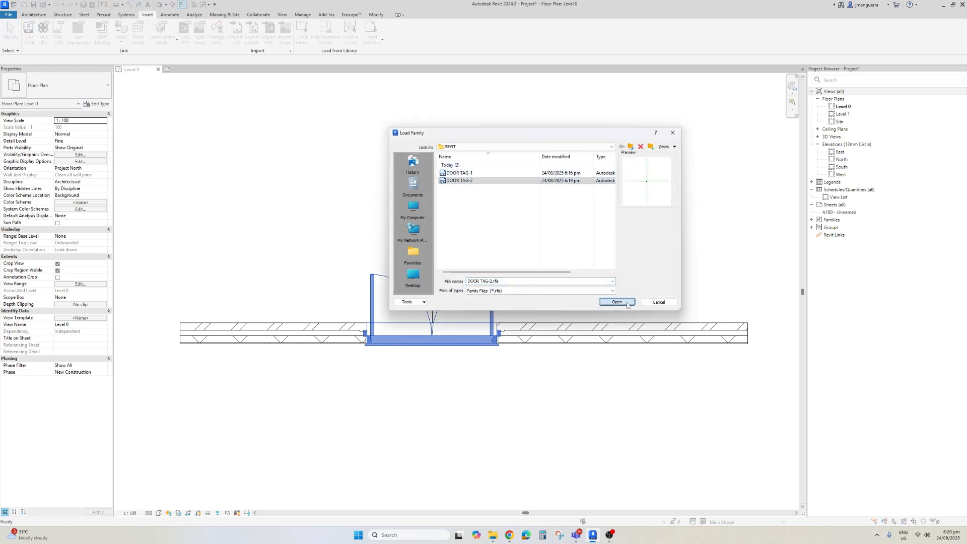
Place a Doors_IntSgl 810x2110mm door in the wall, about 900 mm to the right of the double door
{"action": "scroll", "coordinate": [519, 230], "scroll_direction": "down", "scroll_amount": 1}
{"action": "key", "text": "d"}
{"action": "key", "text": "r"}
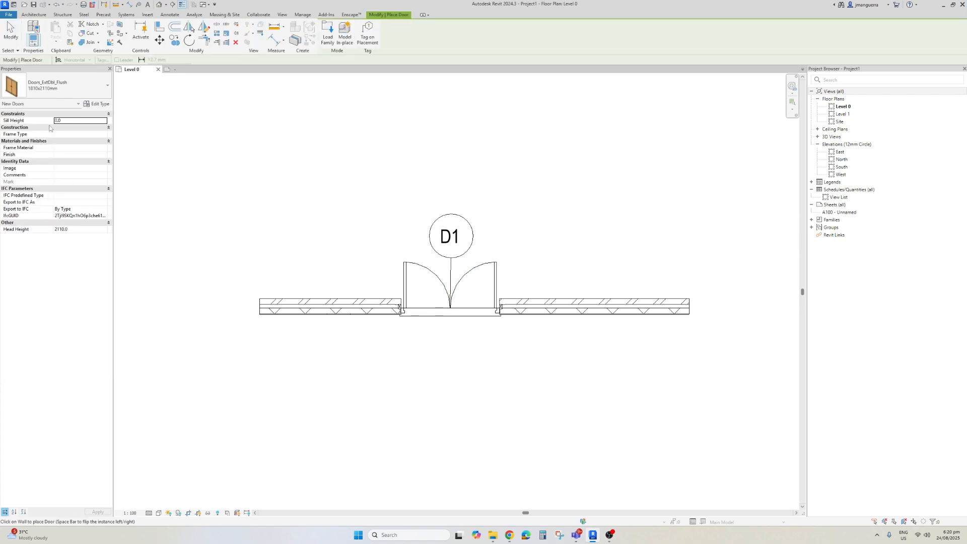
{"action": "left_click", "coordinate": [60, 85]}
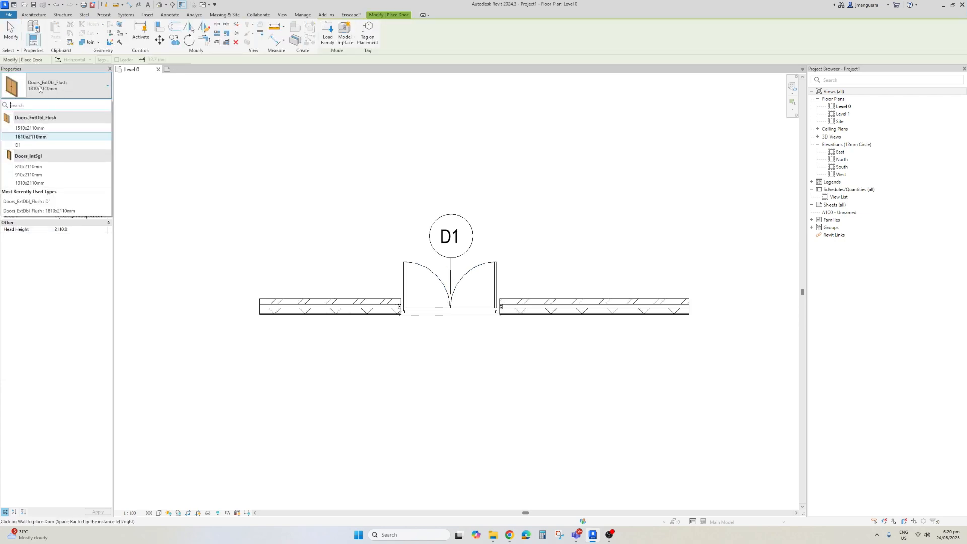
{"action": "left_click", "coordinate": [29, 167]}
{"action": "left_click", "coordinate": [568, 298]}
{"action": "key", "text": "Escape"}
{"action": "scroll", "coordinate": [581, 275], "scroll_direction": "up", "scroll_amount": 2}
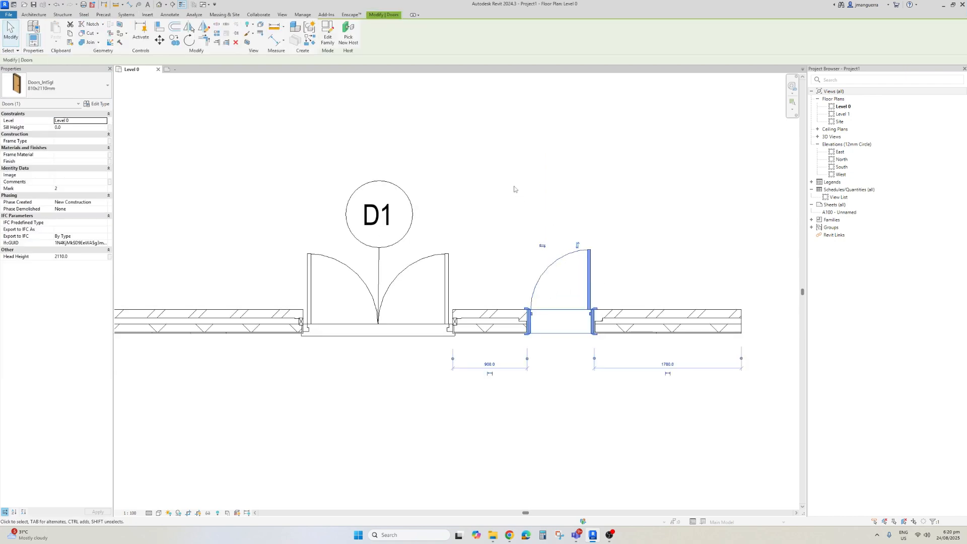
{"action": "scroll", "coordinate": [514, 190], "scroll_direction": "down", "scroll_amount": 2}
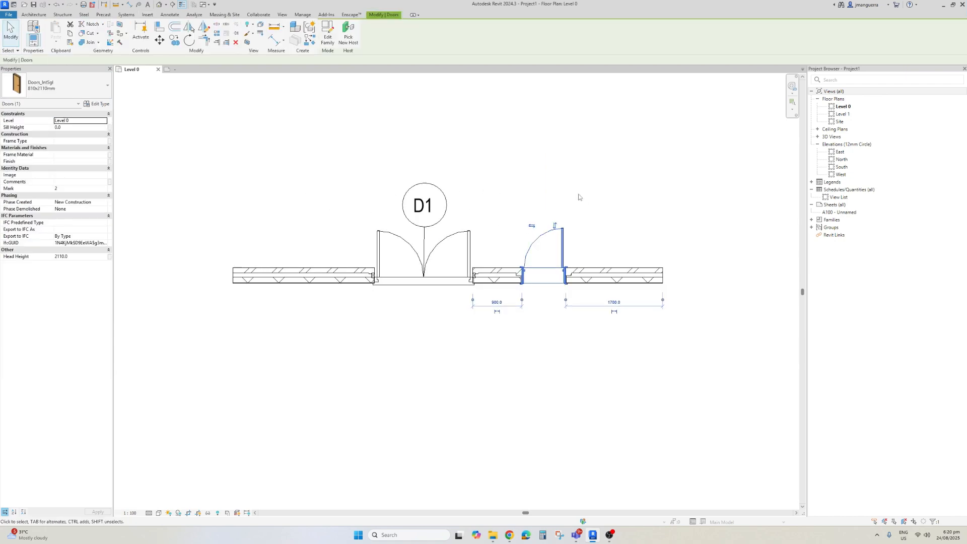
{"action": "key", "text": "Escape"}
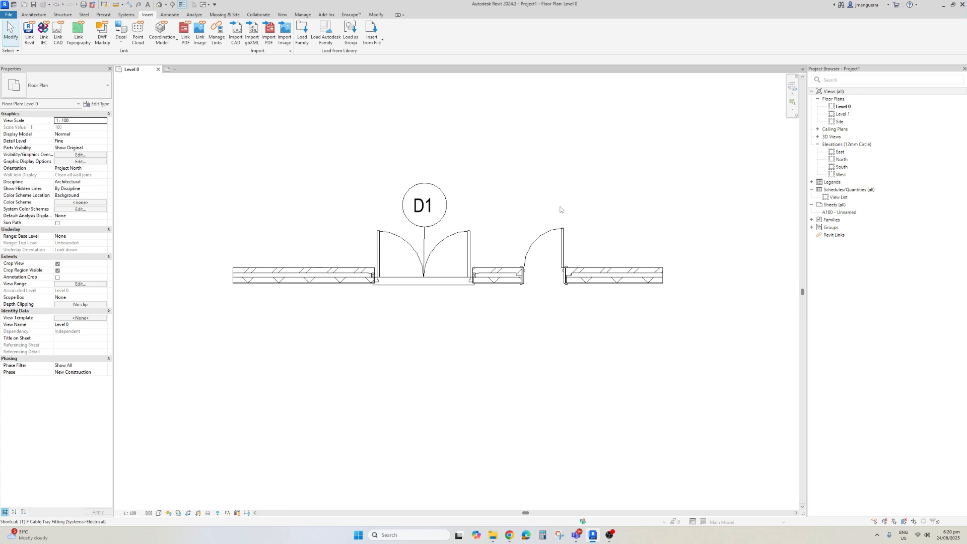
Tag the single door with the split DOOR TAG-2 tag by category and select the placed tag
{"action": "key", "text": "g"}
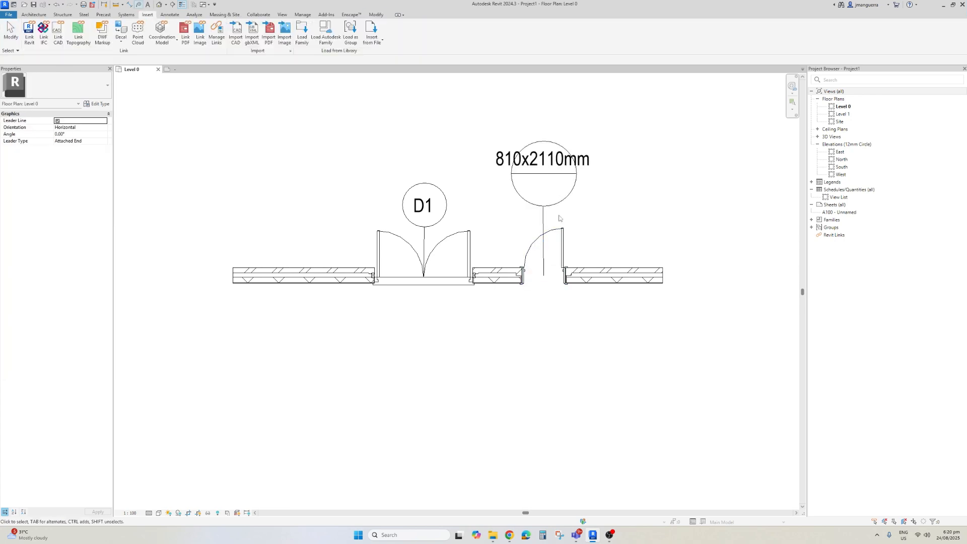
{"action": "scroll", "coordinate": [555, 228], "scroll_direction": "up", "scroll_amount": 2}
{"action": "left_click", "coordinate": [555, 230]}
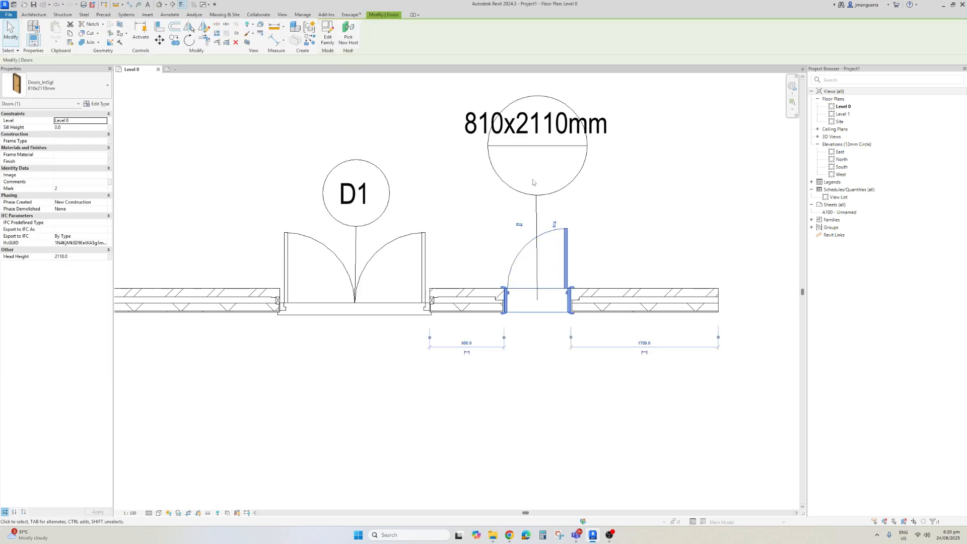
{"action": "left_click", "coordinate": [551, 198]}
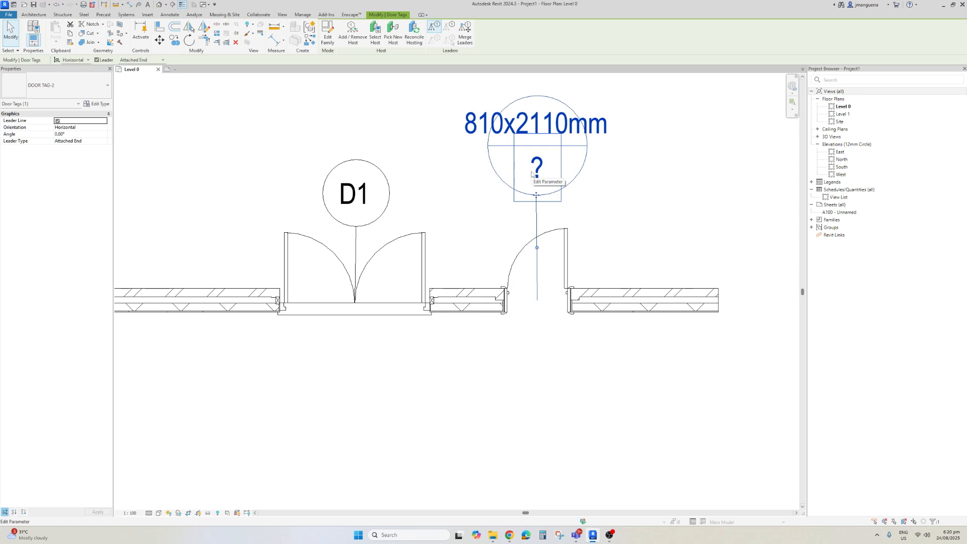
Set the single door's Comments property to GFL
{"action": "left_click", "coordinate": [568, 244]}
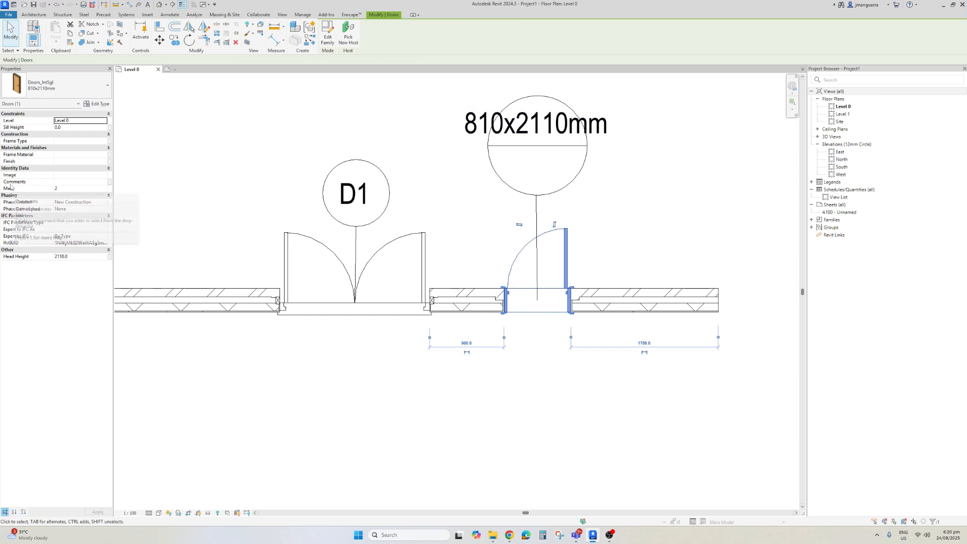
{"action": "left_click", "coordinate": [82, 181]}
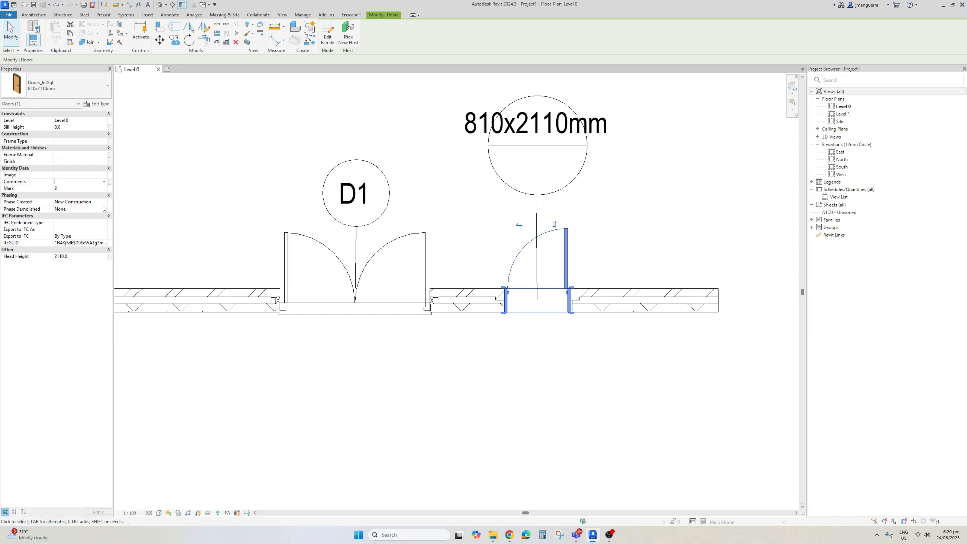
{"action": "type", "text": "GFL"}
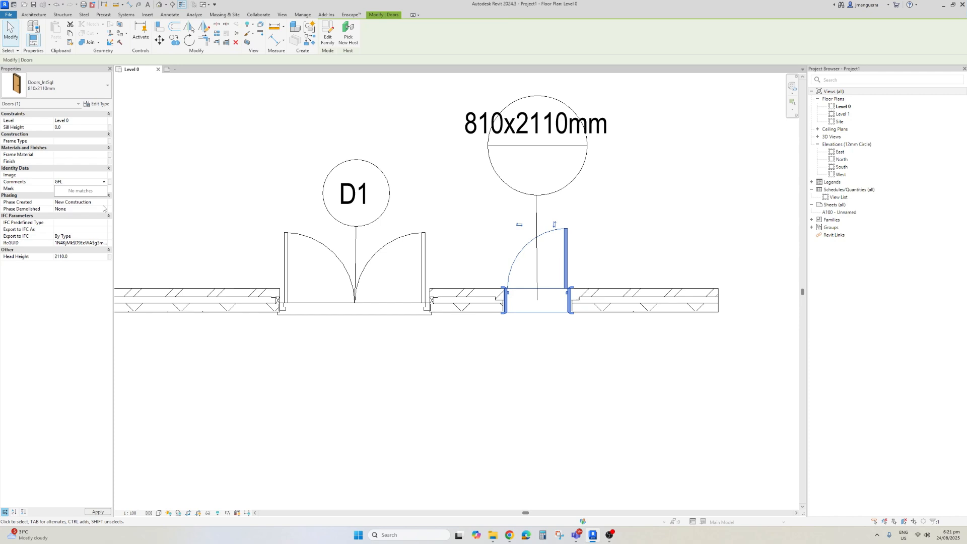
{"action": "key", "text": "Return"}
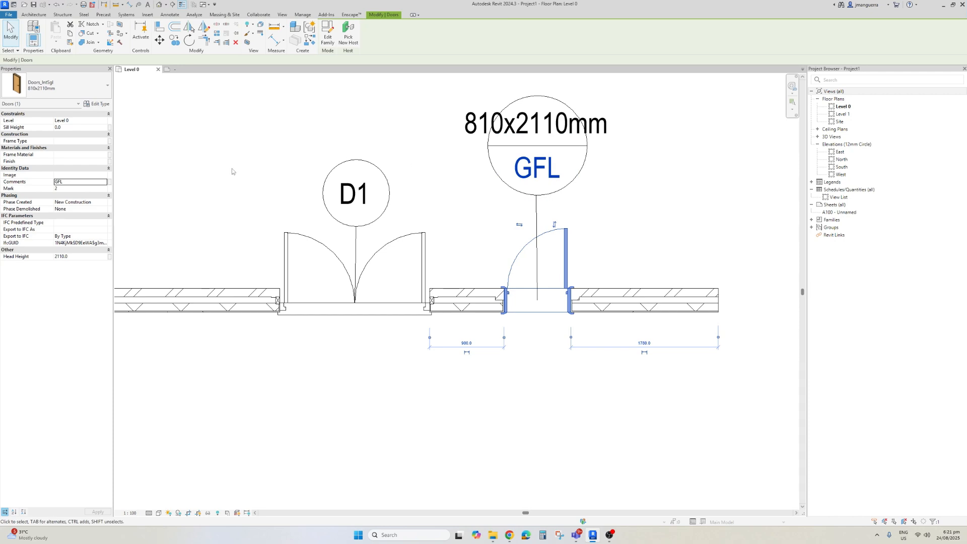
{"action": "left_click", "coordinate": [282, 172]}
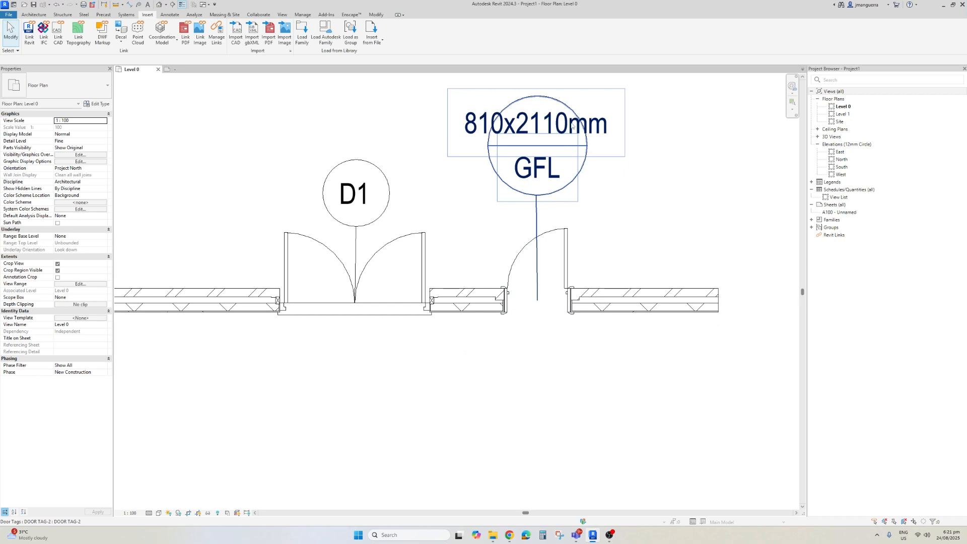
{"action": "left_click", "coordinate": [530, 121]}
{"action": "left_click", "coordinate": [127, 85]}
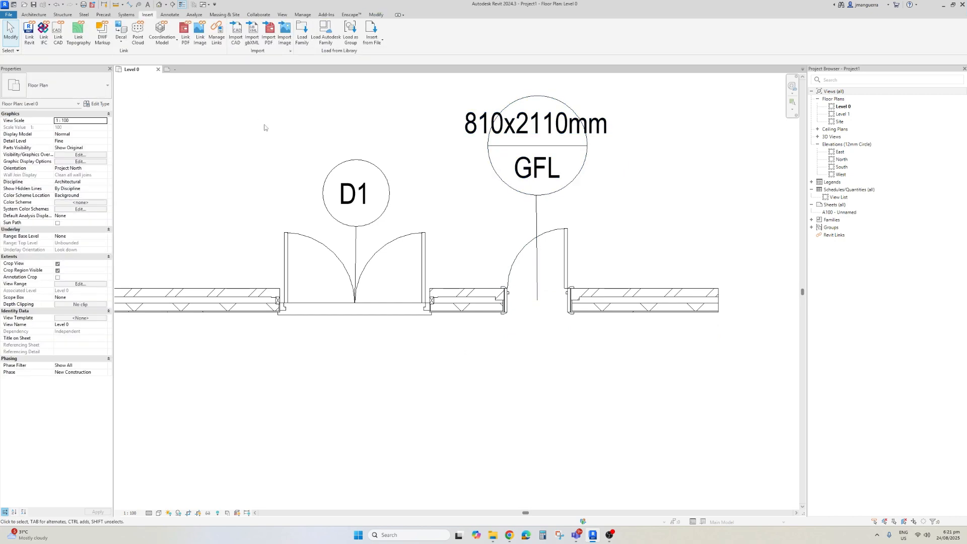
Duplicate the single door's 810x2110mm type and name the new type D2
{"action": "left_click", "coordinate": [542, 252]}
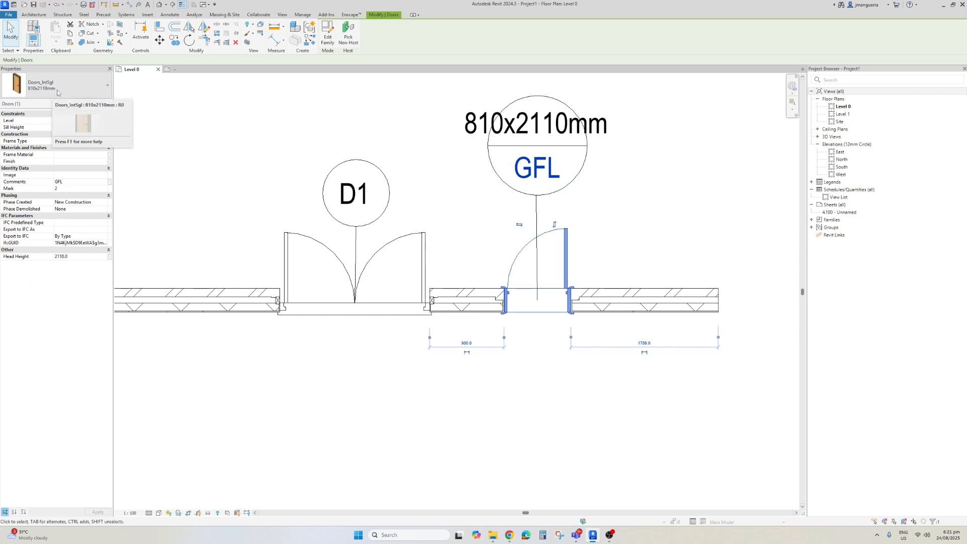
{"action": "left_click", "coordinate": [96, 104]}
{"action": "left_click", "coordinate": [490, 143]}
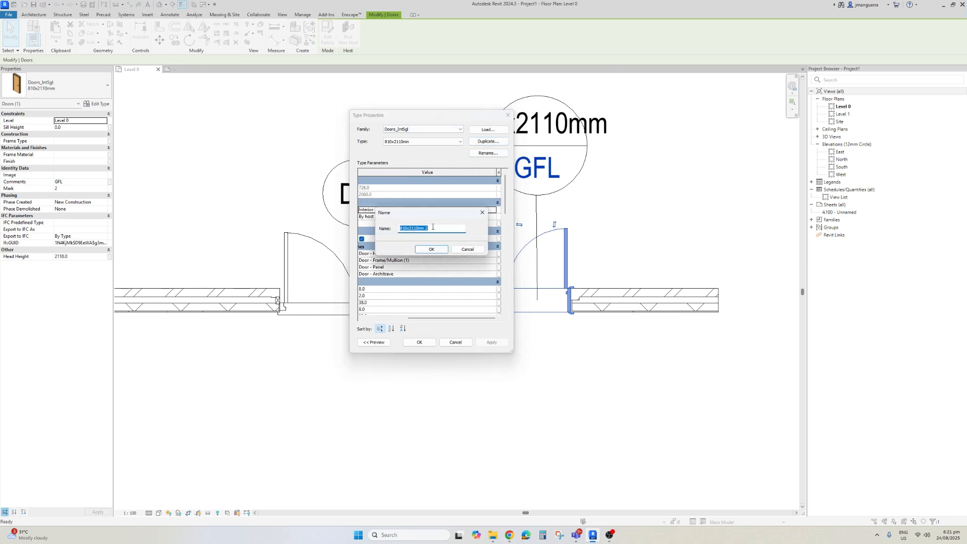
{"action": "type", "text": "D2"}
{"action": "left_click", "coordinate": [433, 250]}
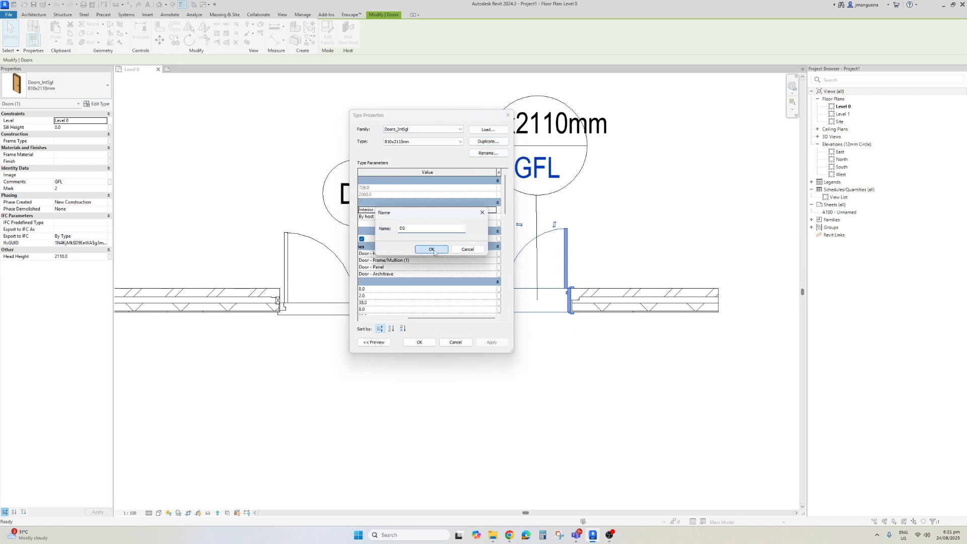
{"action": "left_click", "coordinate": [420, 343]}
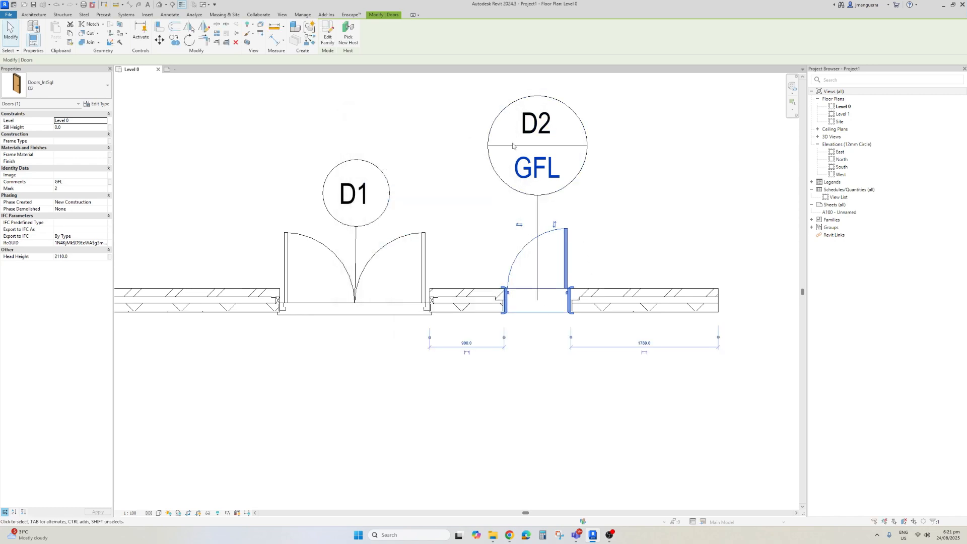
Move the single door's split tag straight down so that it sits just below the wall opening
{"action": "scroll", "coordinate": [512, 146], "scroll_direction": "down", "scroll_amount": 3}
{"action": "scroll", "coordinate": [531, 169], "scroll_direction": "up", "scroll_amount": 4}
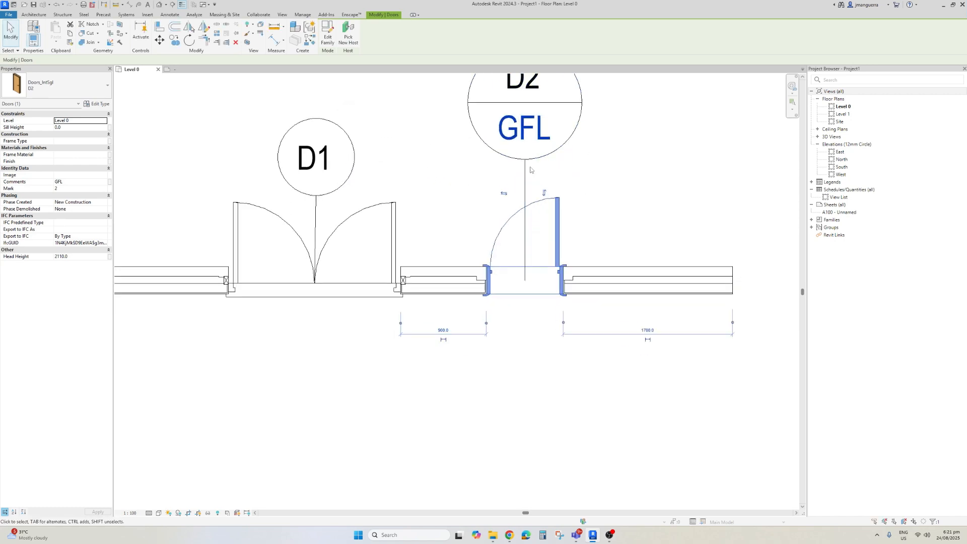
{"action": "scroll", "coordinate": [530, 168], "scroll_direction": "up", "scroll_amount": 1}
{"action": "middle_click_drag", "start_coordinate": [531, 168], "coordinate": [489, 249]}
{"action": "left_click", "coordinate": [482, 240]}
{"action": "left_click_drag", "start_coordinate": [481, 239], "coordinate": [481, 386]}
{"action": "scroll", "coordinate": [482, 211], "scroll_direction": "down", "scroll_amount": 3}
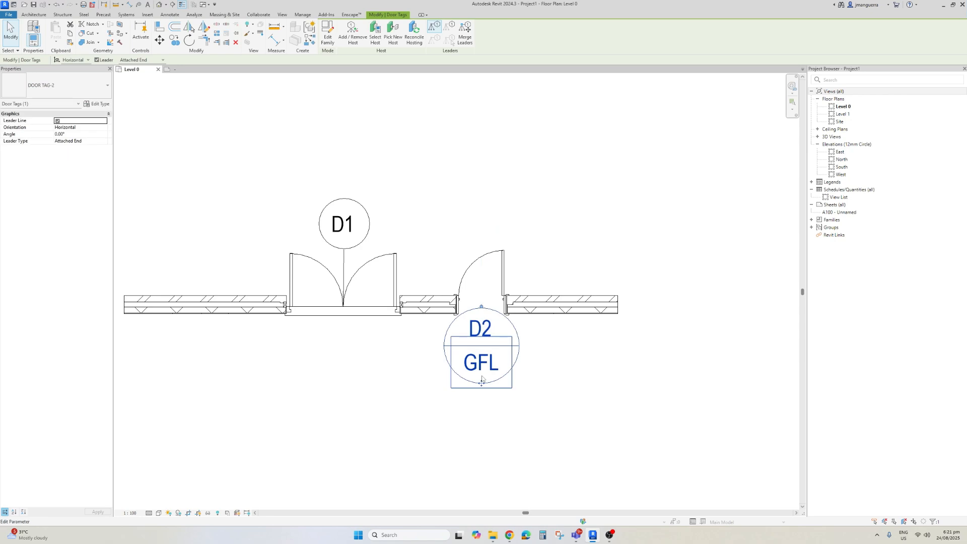
{"action": "key", "text": "Escape"}
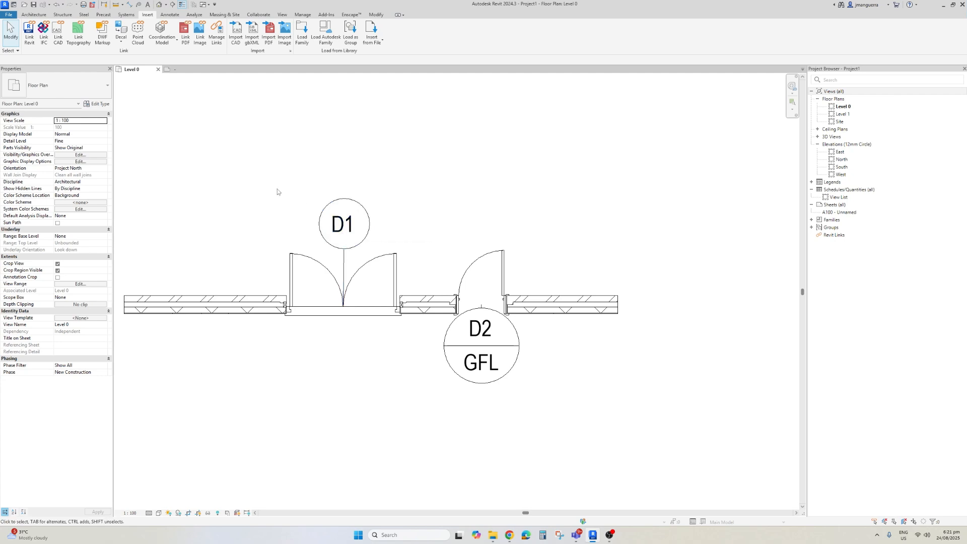
Examine the parameters available for the upper D0 label in the DOOR TAG-2 family
{"action": "left_click", "coordinate": [195, 70]}
{"action": "left_click", "coordinate": [497, 224]}
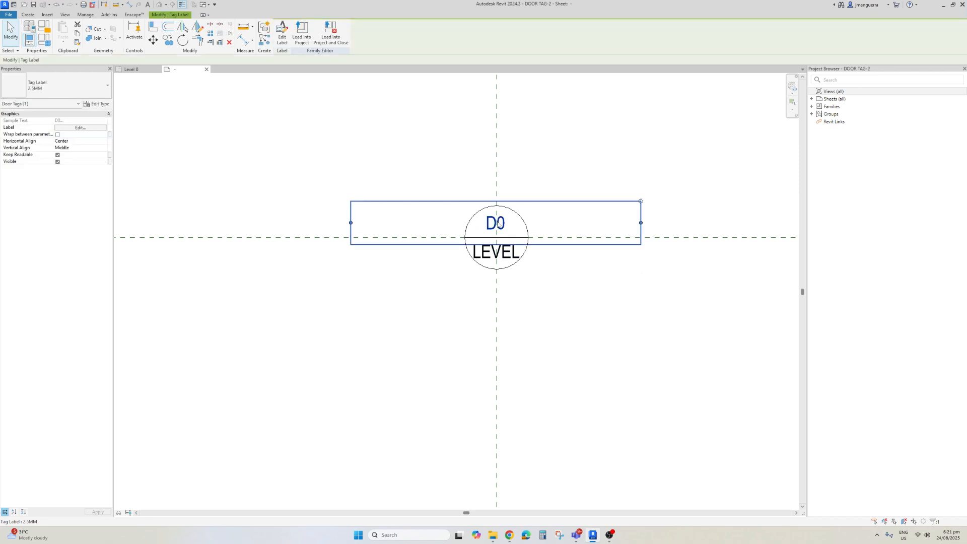
{"action": "left_click", "coordinate": [92, 128]}
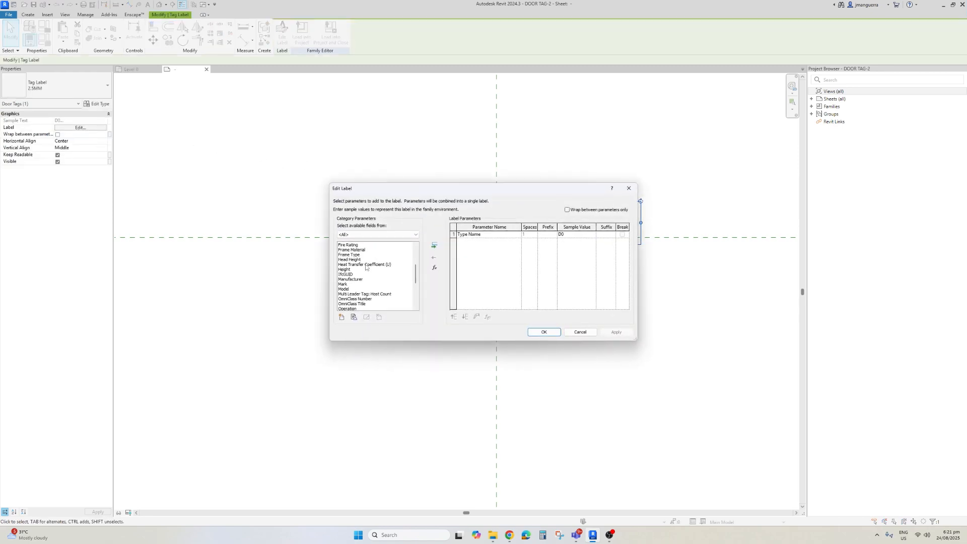
{"action": "mouse_move", "coordinate": [412, 273]}
{"action": "left_mouse_down"}
{"action": "mouse_move", "coordinate": [417, 286]}
{"action": "mouse_move", "coordinate": [411, 262]}
{"action": "left_mouse_up"}
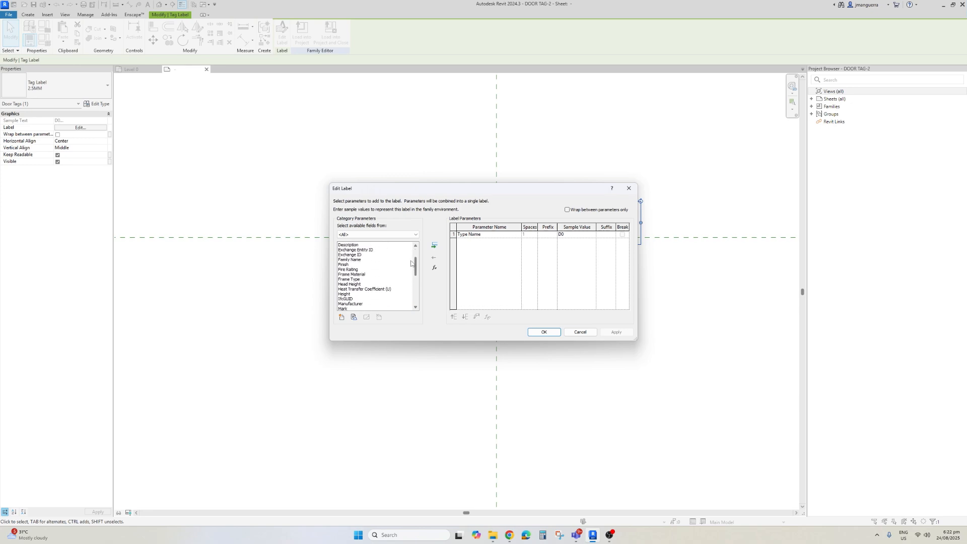
{"action": "left_click", "coordinate": [544, 333]}
{"action": "left_click", "coordinate": [262, 120]}
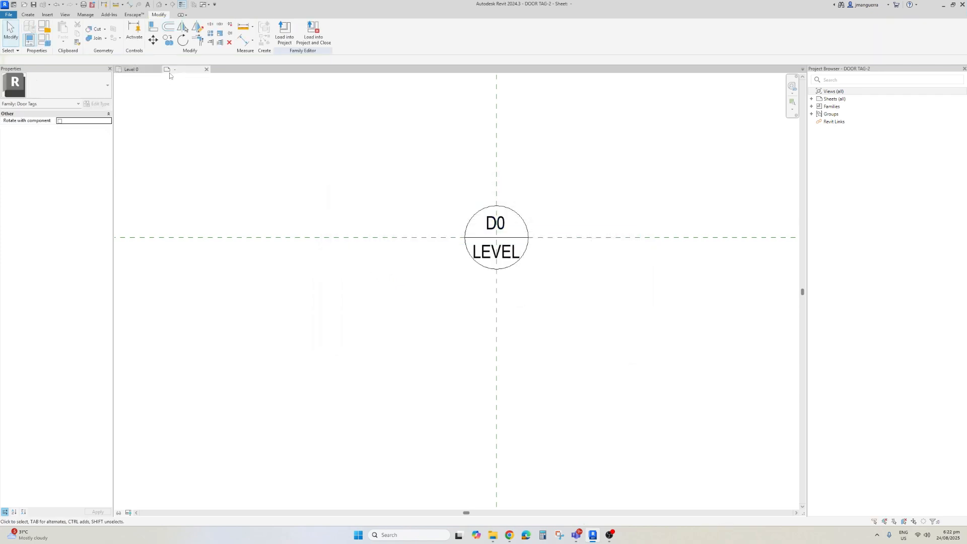
Create a new family from the Metric Window Tag template in the Annotations template folder
{"action": "left_click", "coordinate": [8, 15]}
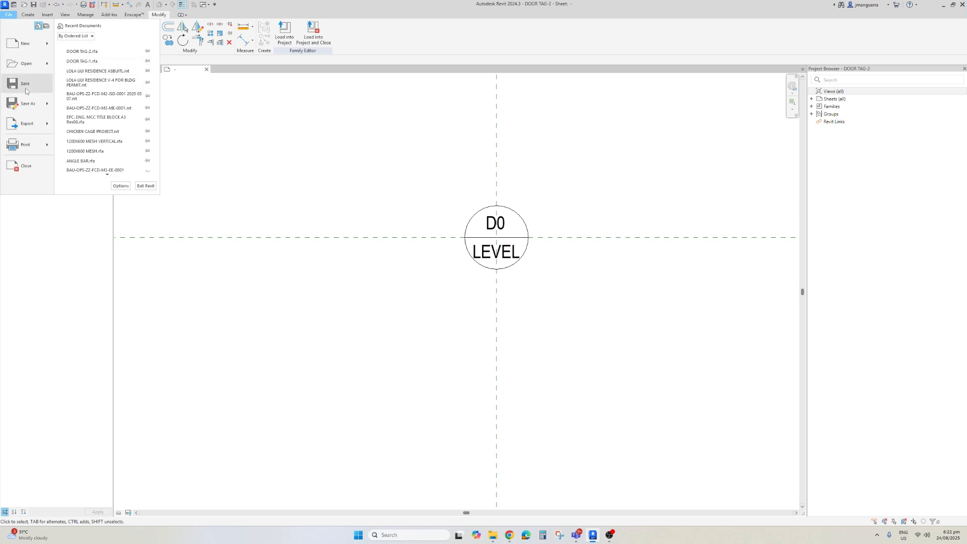
{"action": "mouse_move", "coordinate": [45, 44]}
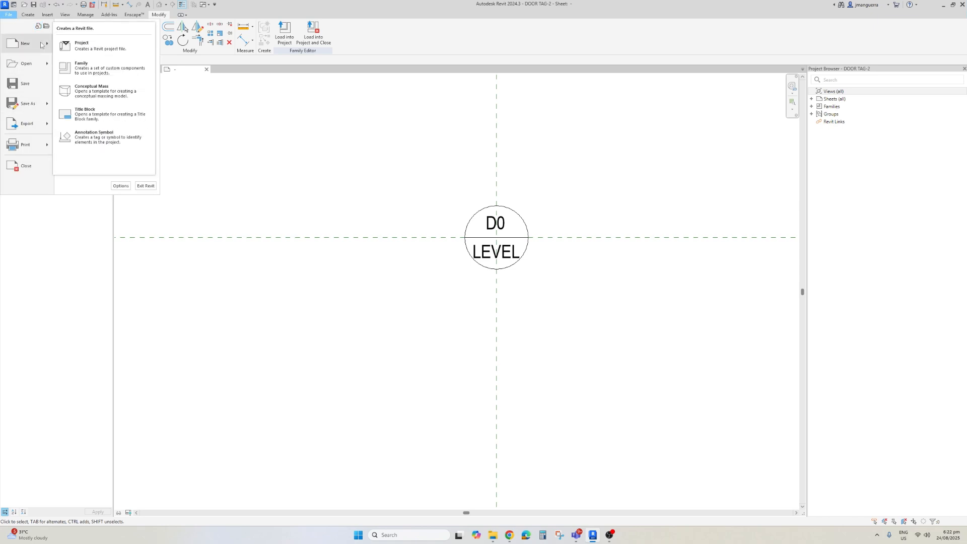
{"action": "left_click", "coordinate": [104, 65]}
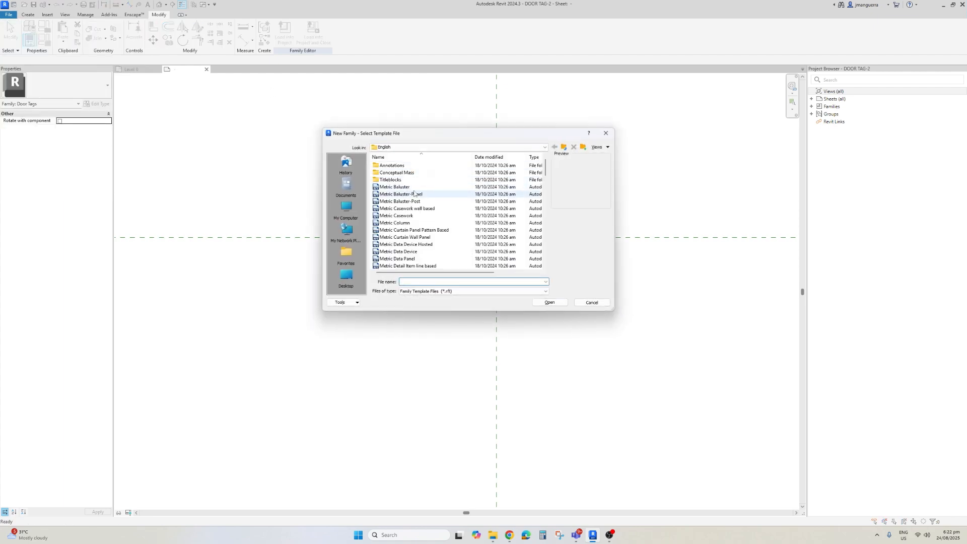
{"action": "double_click", "coordinate": [393, 166]}
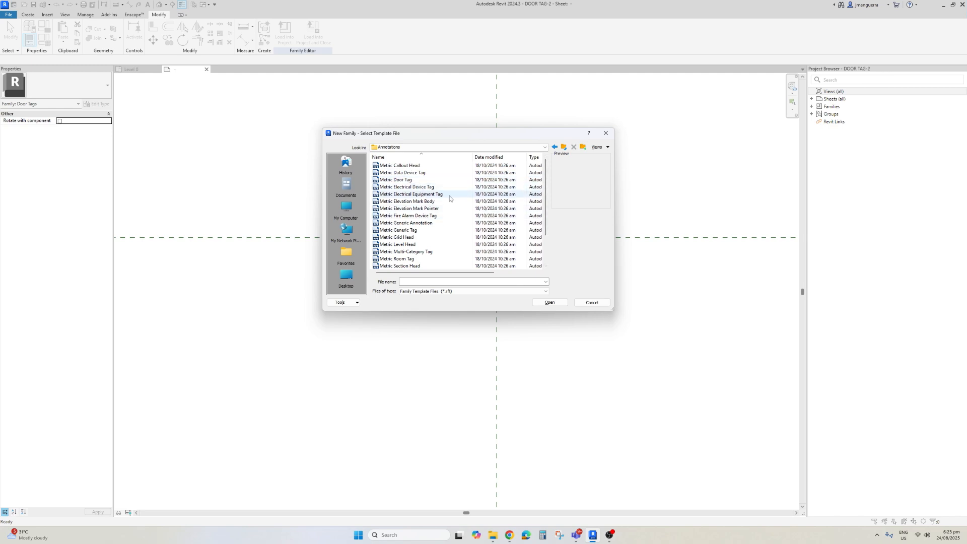
{"action": "left_click_drag", "start_coordinate": [543, 179], "coordinate": [545, 205]}
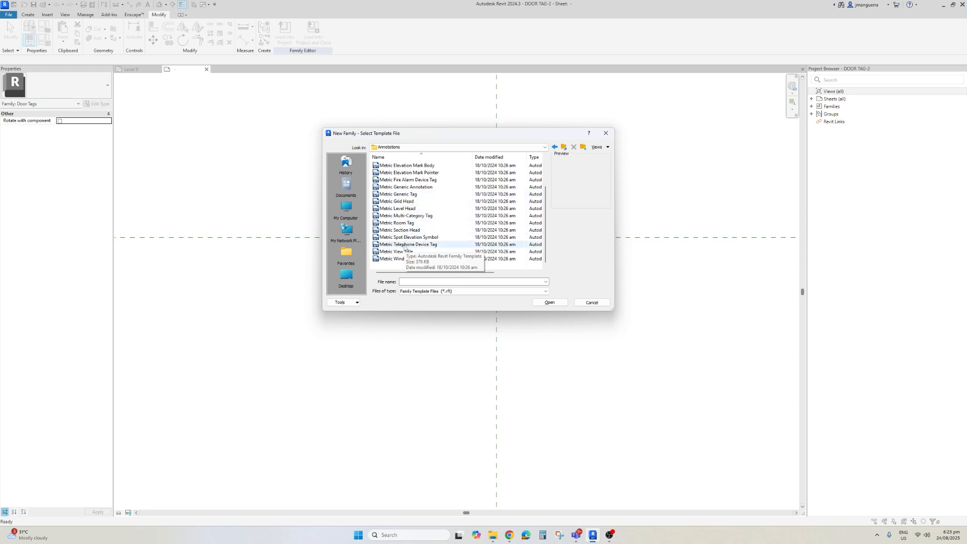
{"action": "scroll", "coordinate": [402, 214], "scroll_direction": "up", "scroll_amount": 2}
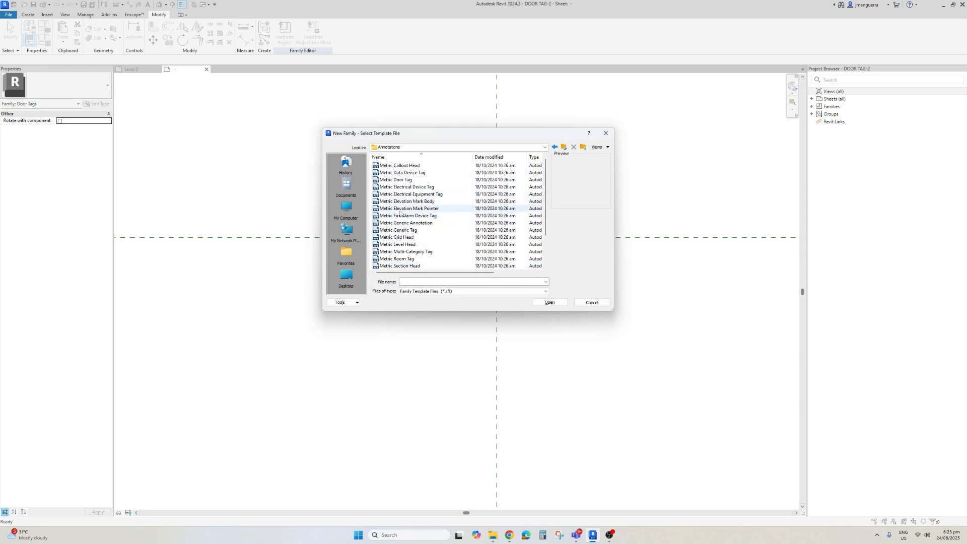
{"action": "scroll", "coordinate": [547, 207], "scroll_direction": "down", "scroll_amount": 2}
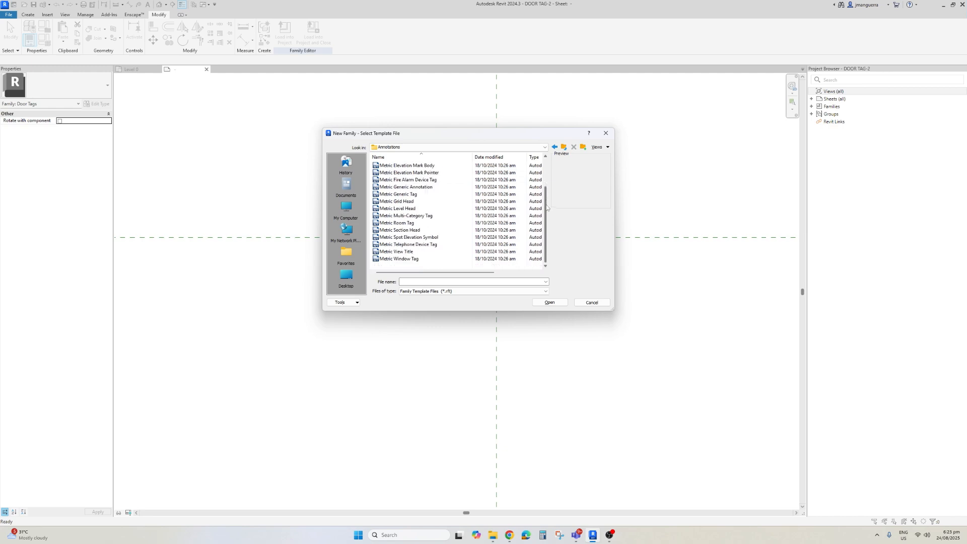
{"action": "mouse_move", "coordinate": [548, 203]}
{"action": "left_mouse_down"}
{"action": "mouse_move", "coordinate": [546, 177]}
{"action": "mouse_move", "coordinate": [545, 201]}
{"action": "left_mouse_up"}
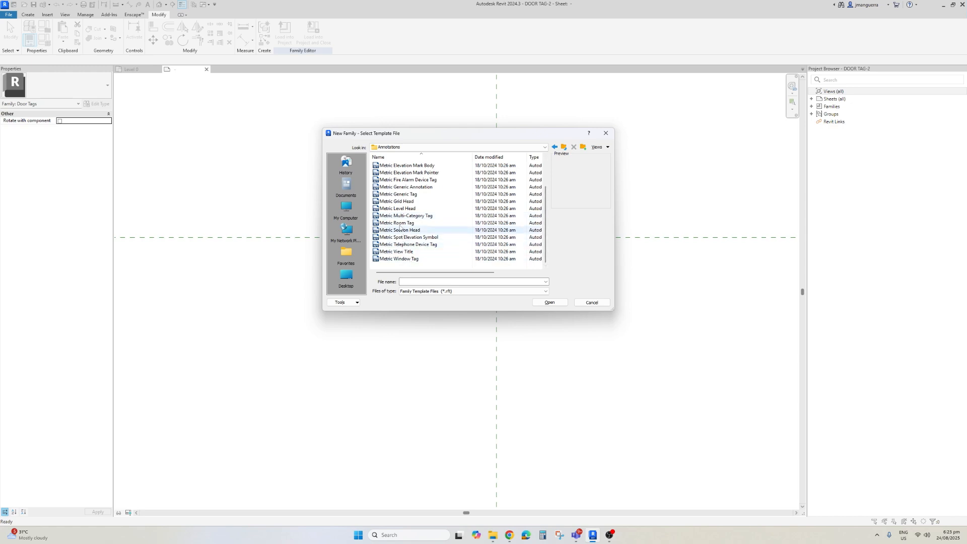
{"action": "scroll", "coordinate": [405, 189], "scroll_direction": "up", "scroll_amount": 1}
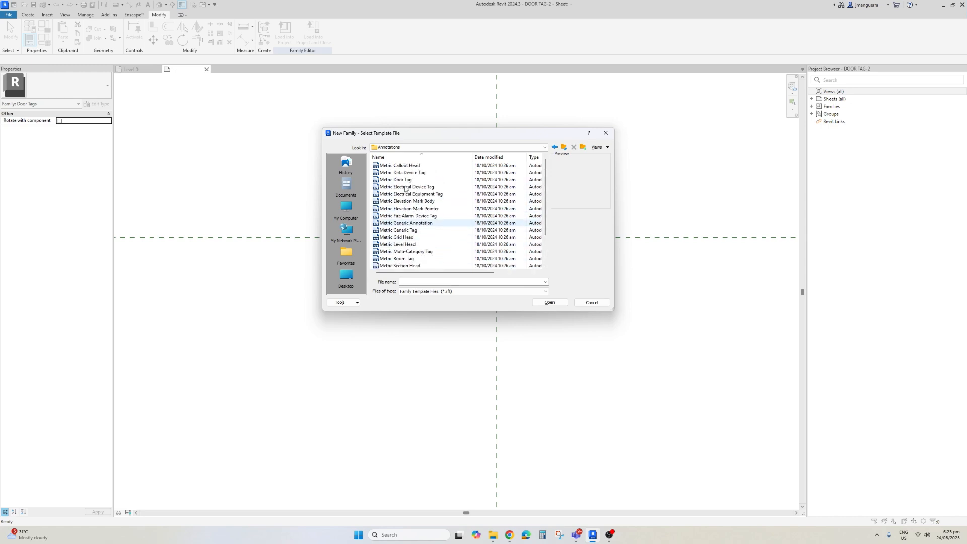
{"action": "scroll", "coordinate": [413, 192], "scroll_direction": "up", "scroll_amount": 1}
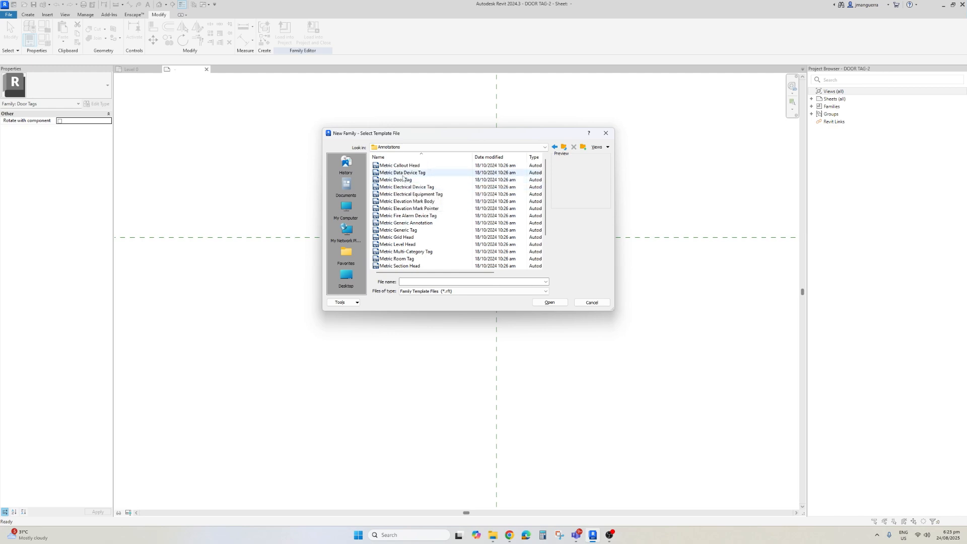
{"action": "scroll", "coordinate": [403, 176], "scroll_direction": "down", "scroll_amount": 2}
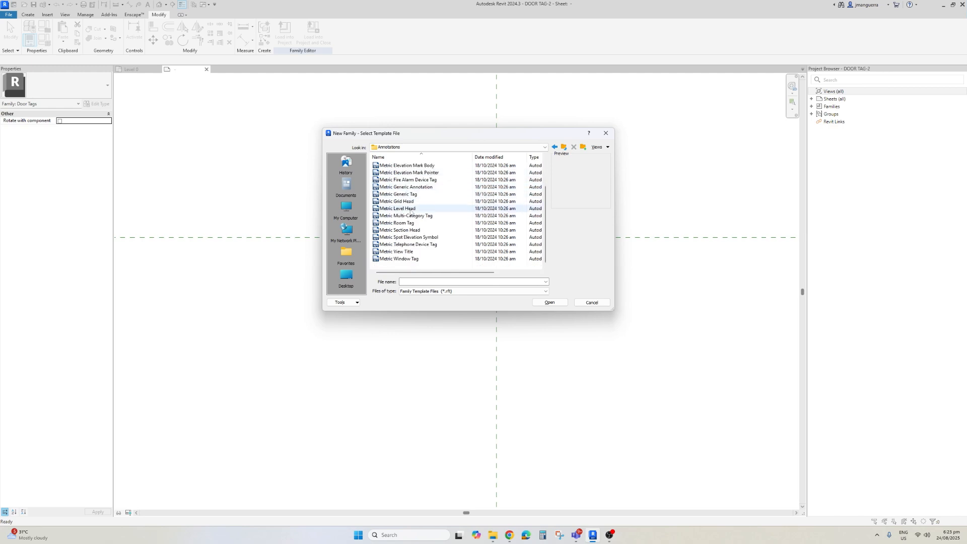
{"action": "left_click", "coordinate": [402, 259]}
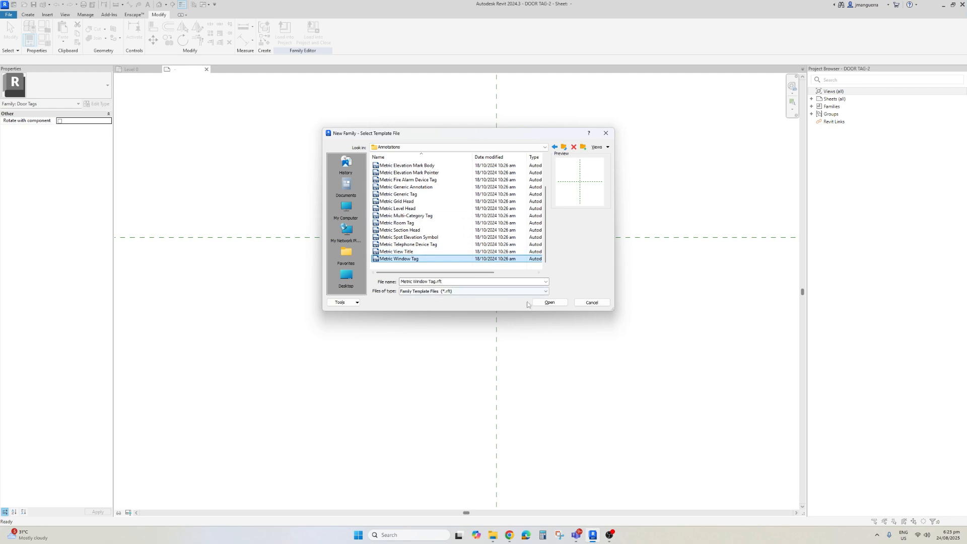
{"action": "left_click", "coordinate": [551, 303]}
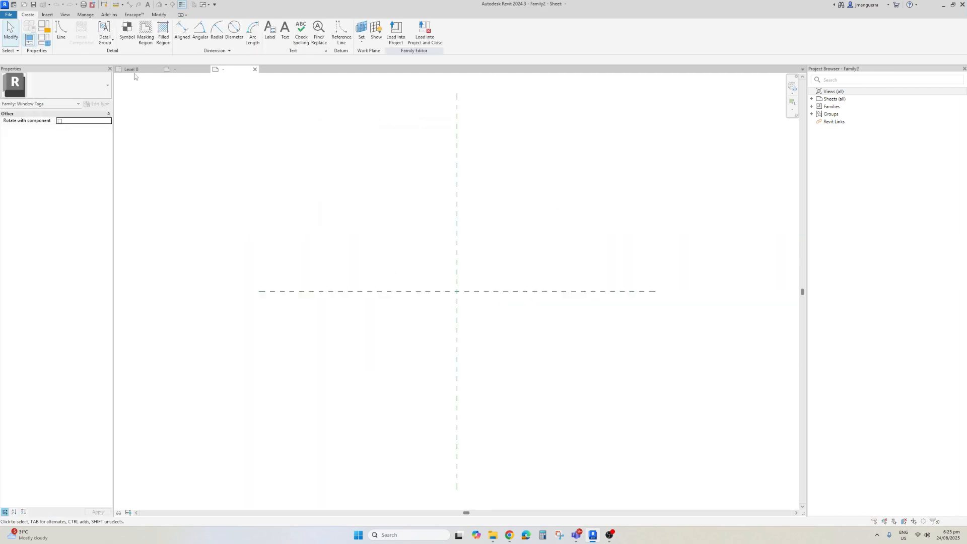
Draw a circumscribed hexagon with a radius of about 5 mm, centred on the intersection of the reference planes
{"action": "left_click", "coordinate": [61, 30]}
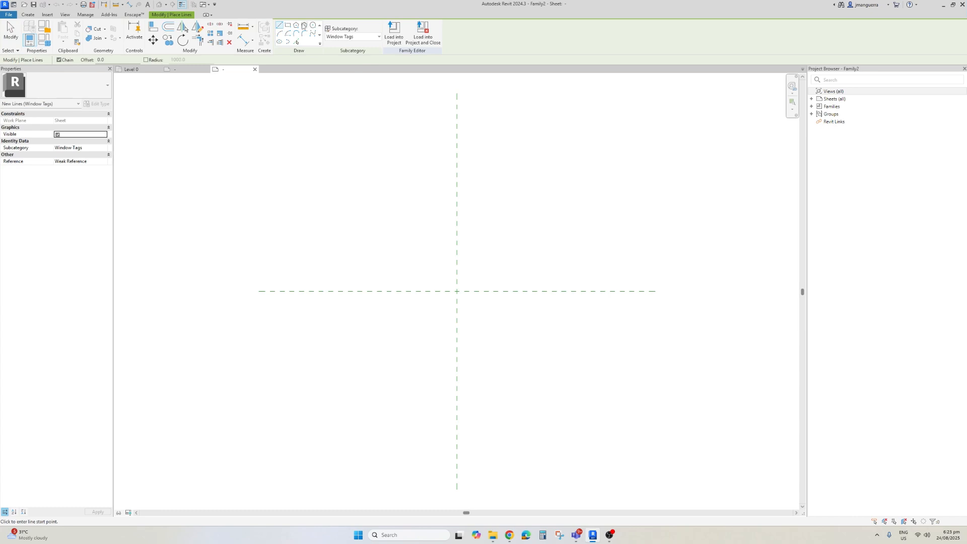
{"action": "left_click", "coordinate": [304, 25]}
{"action": "left_click", "coordinate": [456, 291]}
{"action": "scroll", "coordinate": [471, 291], "scroll_direction": "up", "scroll_amount": 3}
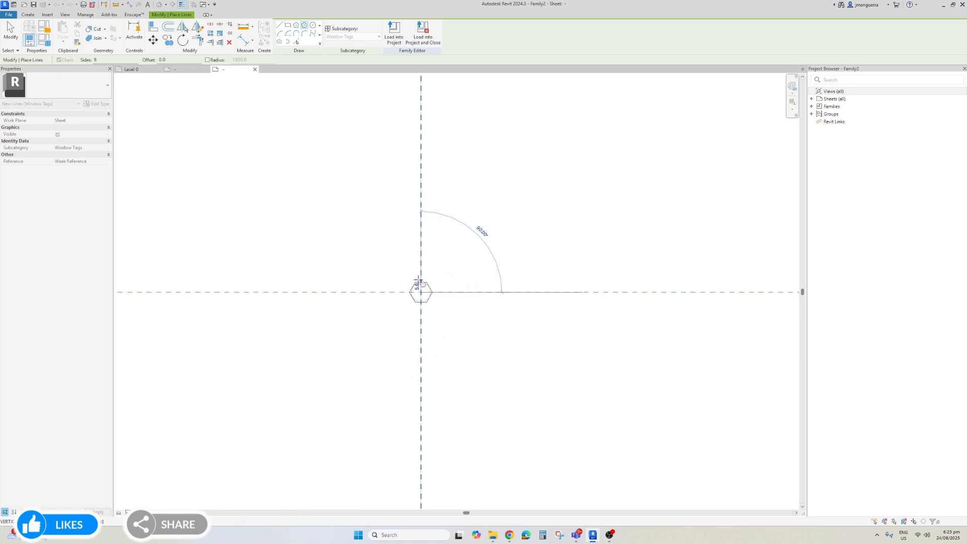
{"action": "left_click", "coordinate": [418, 283]}
{"action": "key", "text": "Escape"}
{"action": "key", "text": "Escape"}
{"action": "scroll", "coordinate": [418, 295], "scroll_direction": "up", "scroll_amount": 4}
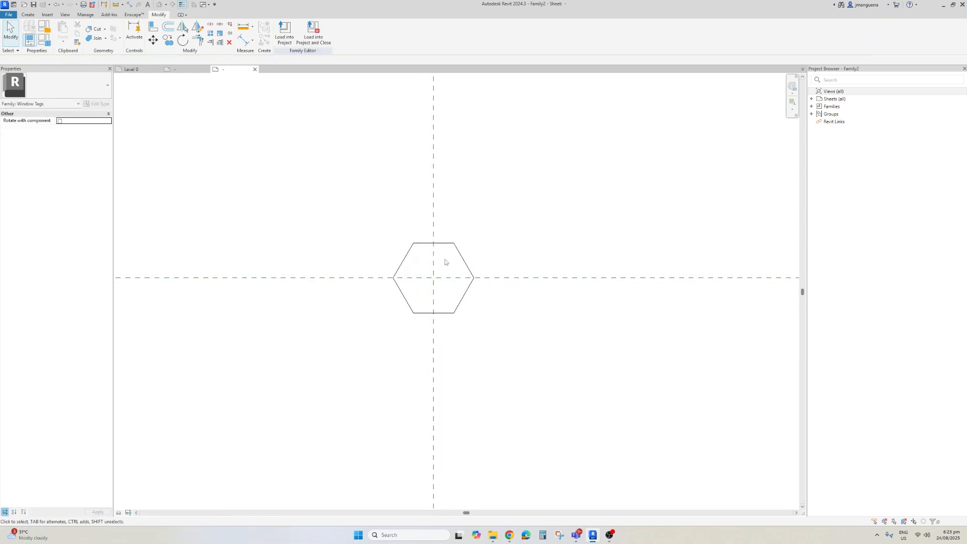
Place a label at the hexagon's centre that uses the Type Name parameter with the sample value W-0
{"action": "left_click", "coordinate": [27, 15]}
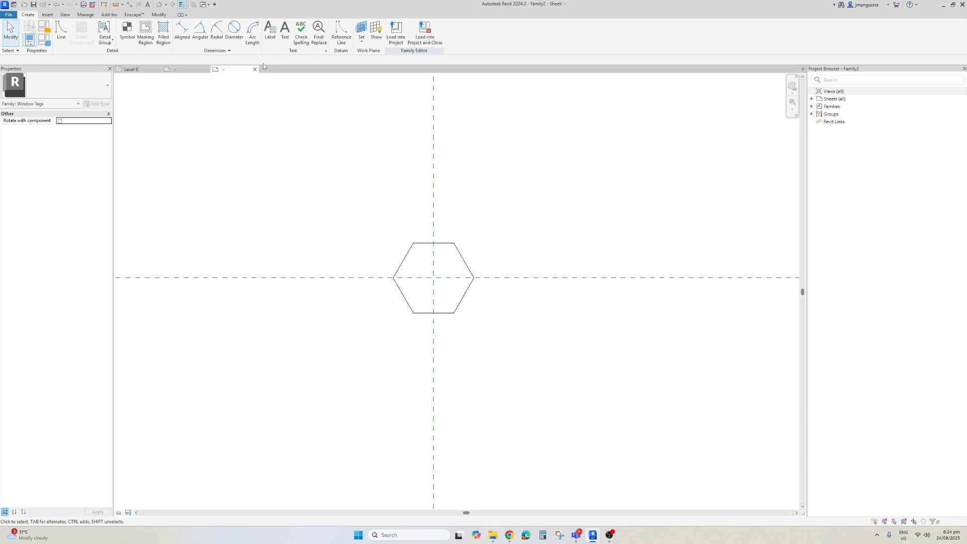
{"action": "left_click", "coordinate": [272, 31]}
{"action": "left_click", "coordinate": [425, 282]}
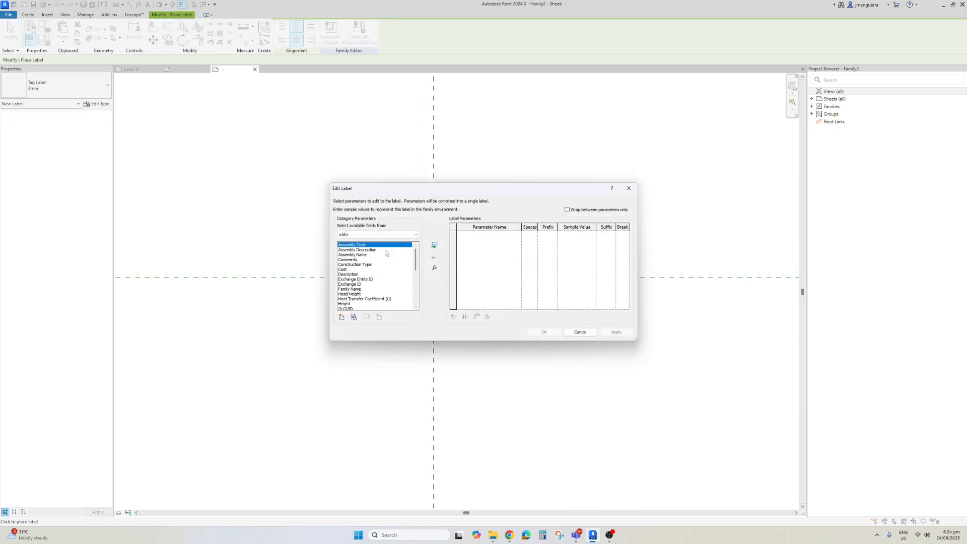
{"action": "scroll", "coordinate": [361, 301], "scroll_direction": "down", "scroll_amount": 8}
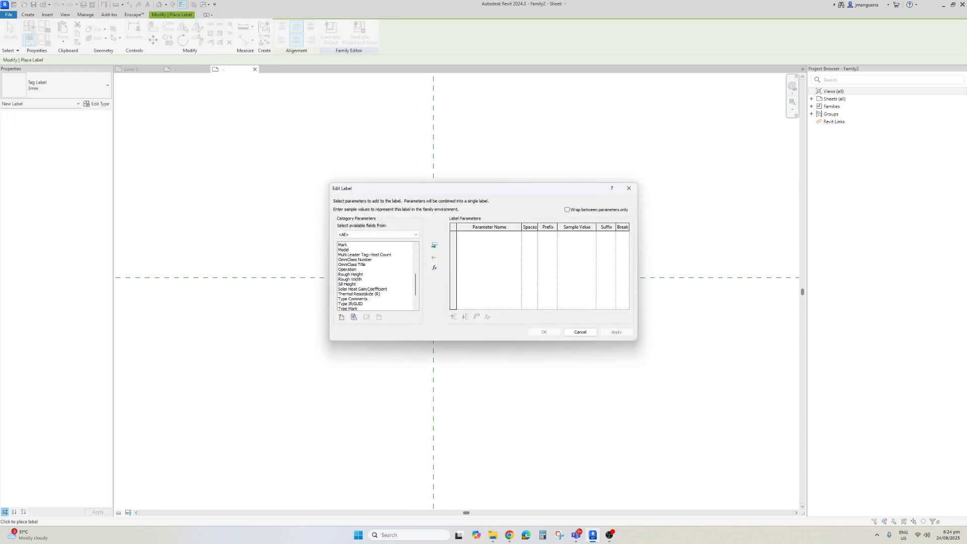
{"action": "scroll", "coordinate": [363, 299], "scroll_direction": "down", "scroll_amount": 1}
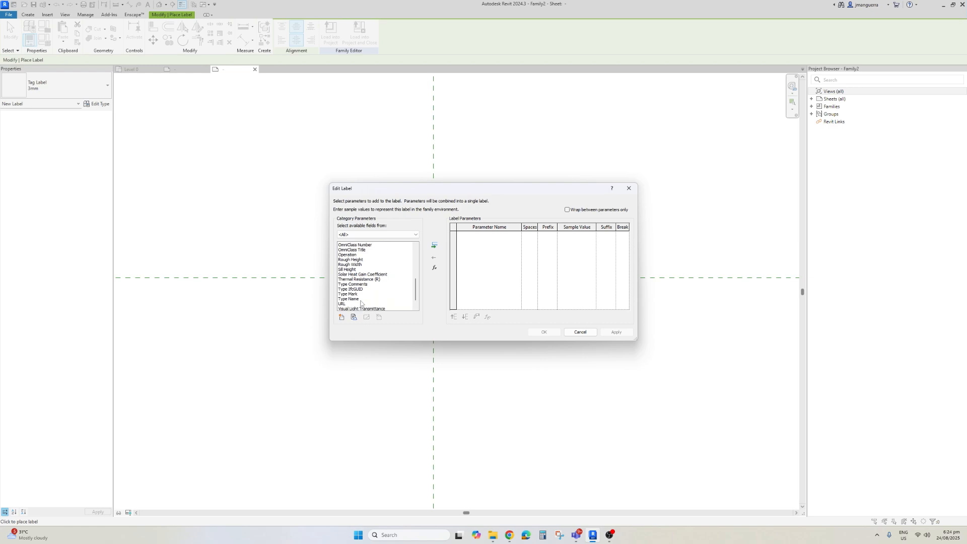
{"action": "left_click", "coordinate": [360, 300]}
{"action": "left_click", "coordinate": [435, 246]}
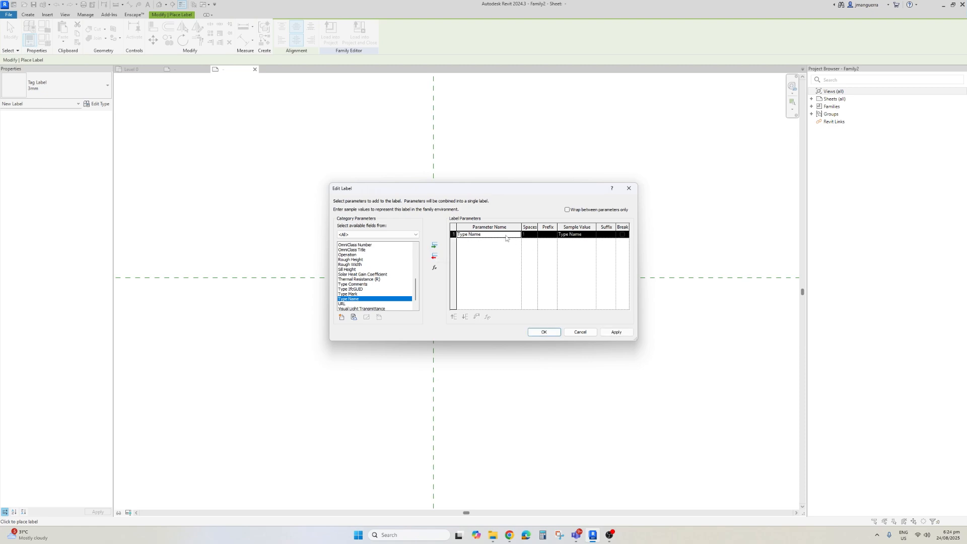
{"action": "left_click", "coordinate": [571, 235]}
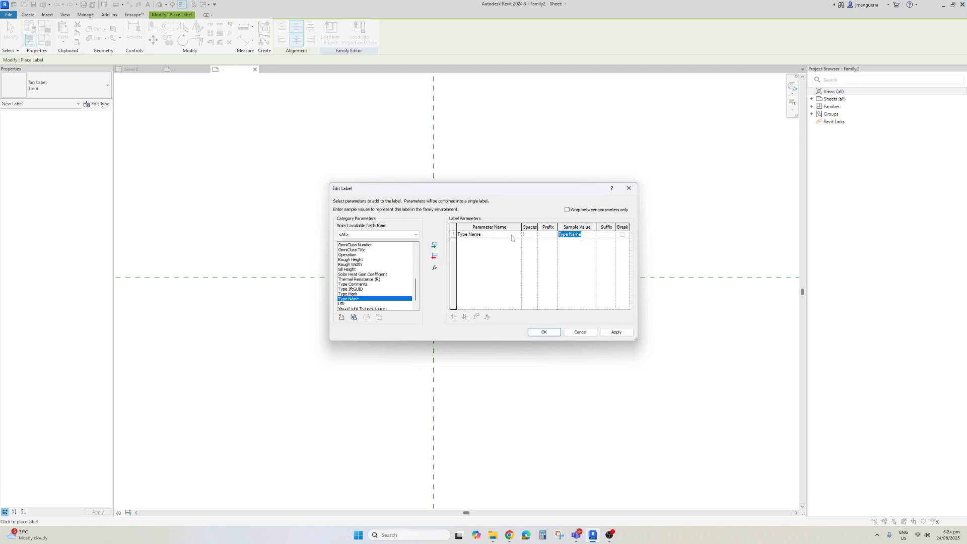
{"action": "type", "text": "W-0"}
{"action": "left_click", "coordinate": [544, 332]}
Duplicate the W-0 label's type as 2.5 and set its text size to 2.5 mm
{"action": "left_click", "coordinate": [422, 272]}
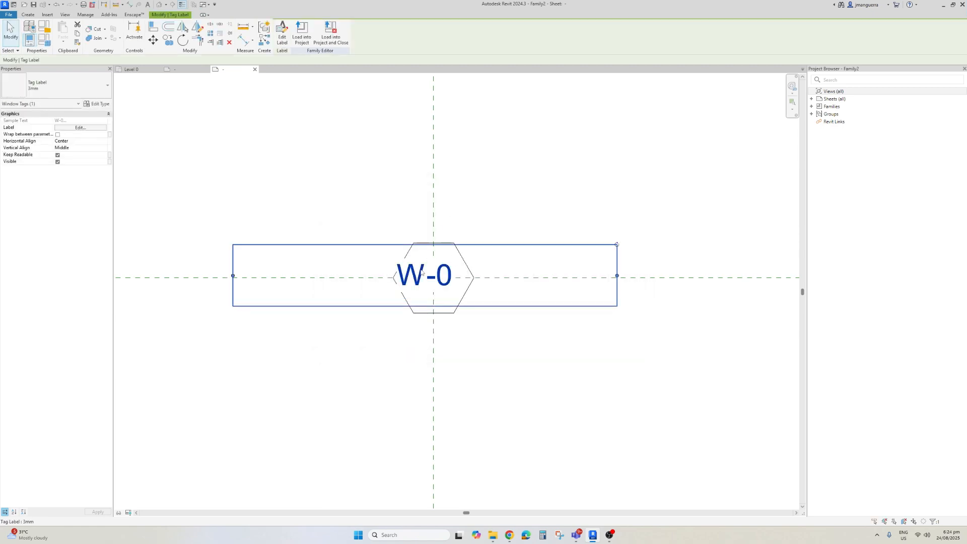
{"action": "left_click", "coordinate": [97, 104]}
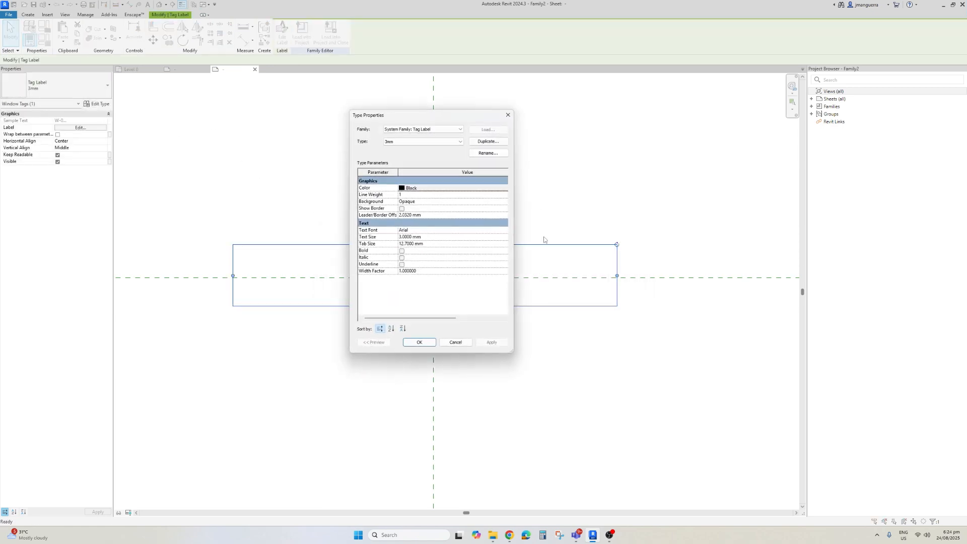
{"action": "left_click", "coordinate": [488, 141]}
{"action": "type", "text": "2.5"}
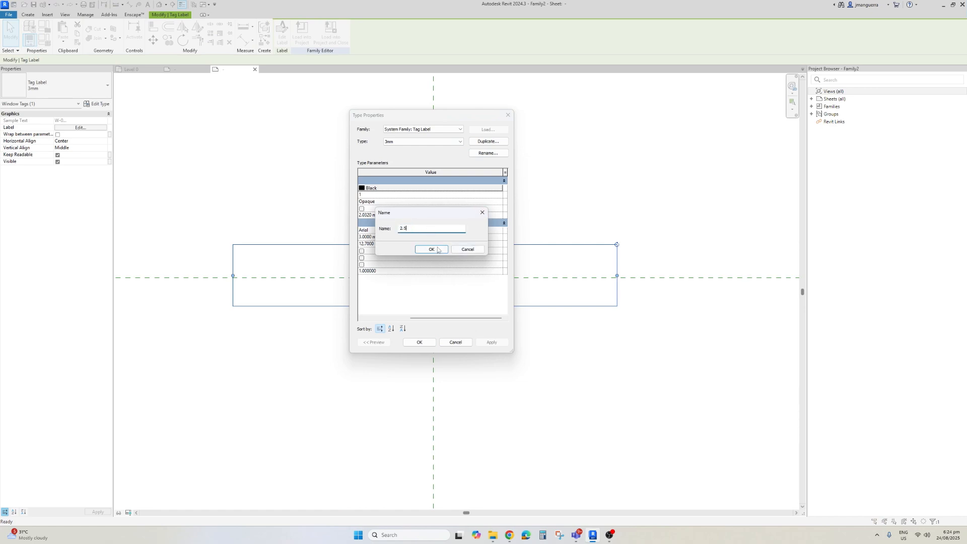
{"action": "left_click", "coordinate": [438, 250]}
{"action": "left_click", "coordinate": [396, 238]}
{"action": "type", "text": "2"}
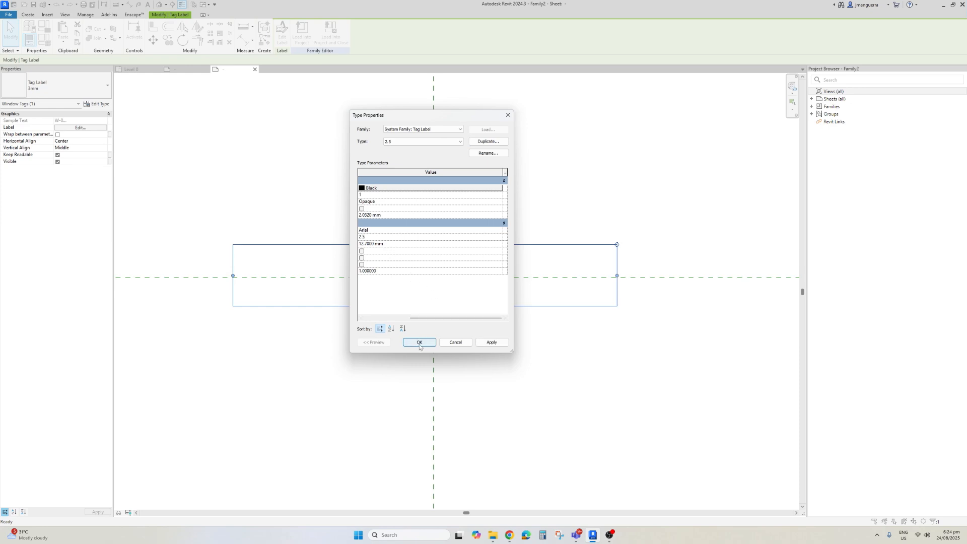
Change the text font of the 2.5 label type to Arial Narrow
{"action": "left_click", "coordinate": [493, 235]}
{"action": "left_click", "coordinate": [494, 230]}
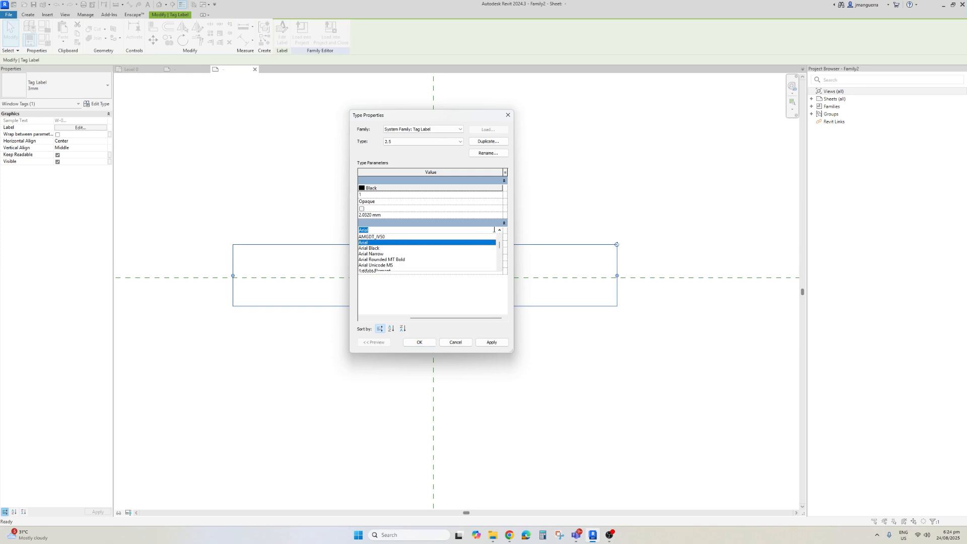
{"action": "scroll", "coordinate": [395, 251], "scroll_direction": "down", "scroll_amount": 2}
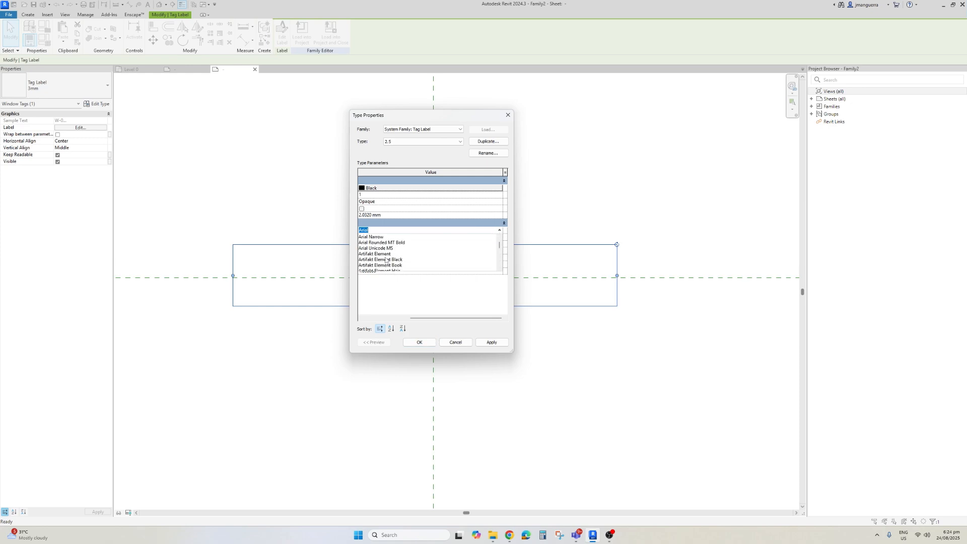
{"action": "scroll", "coordinate": [393, 257], "scroll_direction": "up", "scroll_amount": 2}
{"action": "scroll", "coordinate": [391, 257], "scroll_direction": "down", "scroll_amount": 2}
{"action": "left_click", "coordinate": [385, 257]}
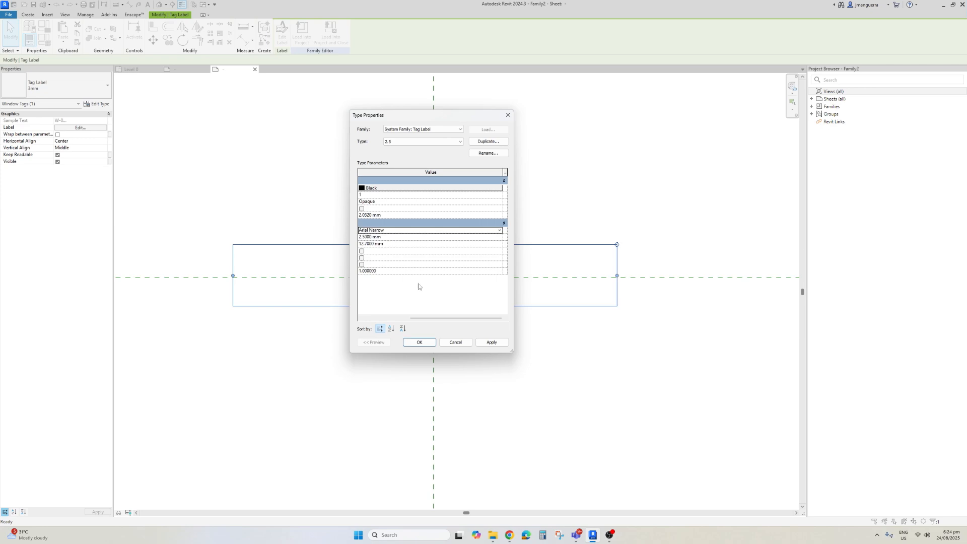
{"action": "left_click", "coordinate": [431, 345]}
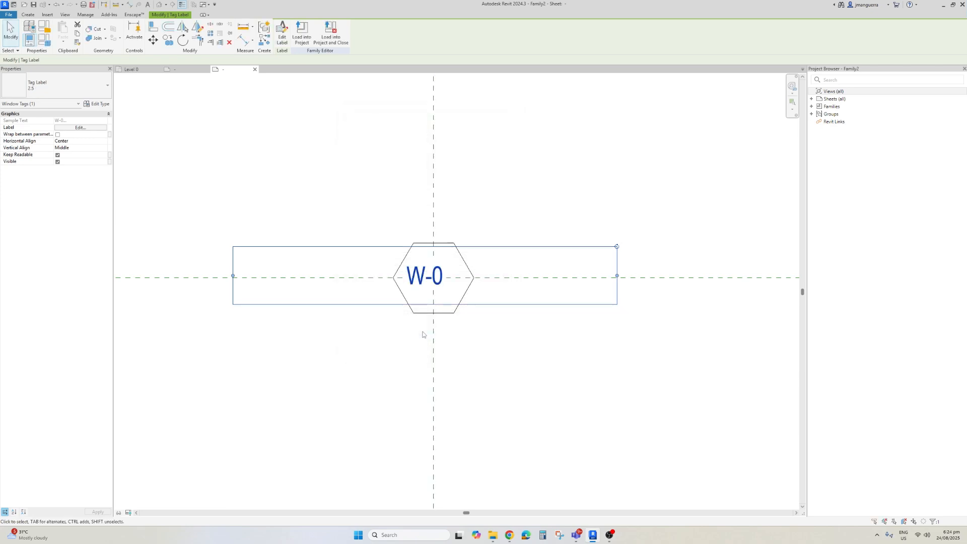
Move the W-0 label slightly down so that it sits centred vertically inside the hexagon
{"action": "left_click_drag", "start_coordinate": [484, 249], "coordinate": [491, 250]}
{"action": "scroll", "coordinate": [436, 278], "scroll_direction": "up", "scroll_amount": 2}
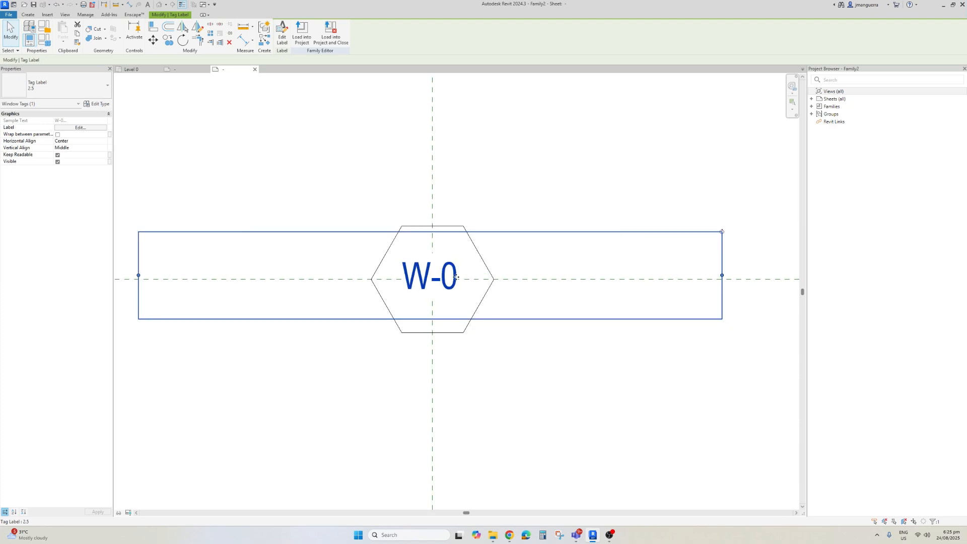
{"action": "left_click_drag", "start_coordinate": [456, 277], "coordinate": [453, 276]}
{"action": "key", "text": "Escape"}
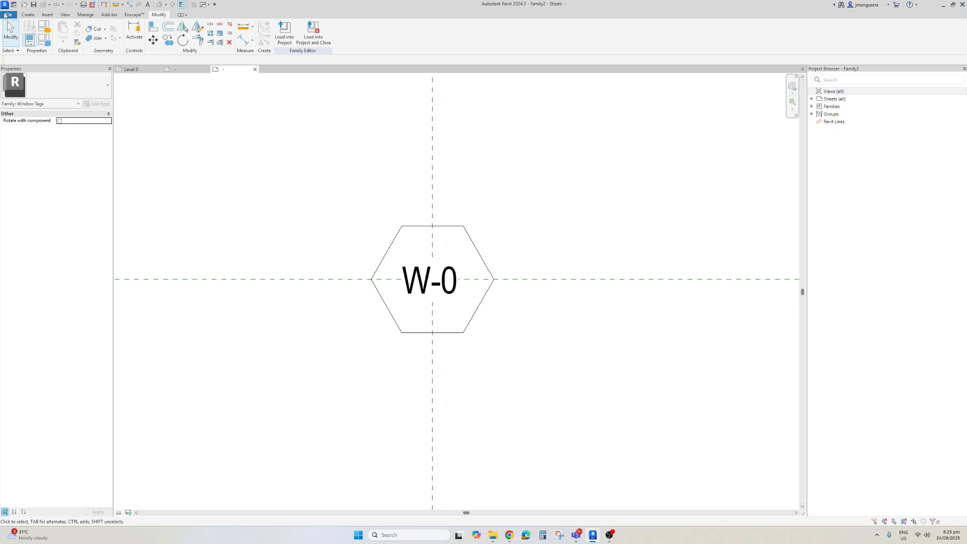
Save the window tag family in the REVIT folder under the file name WINDOW TAG
{"action": "left_click", "coordinate": [8, 14]}
{"action": "mouse_move", "coordinate": [36, 105]}
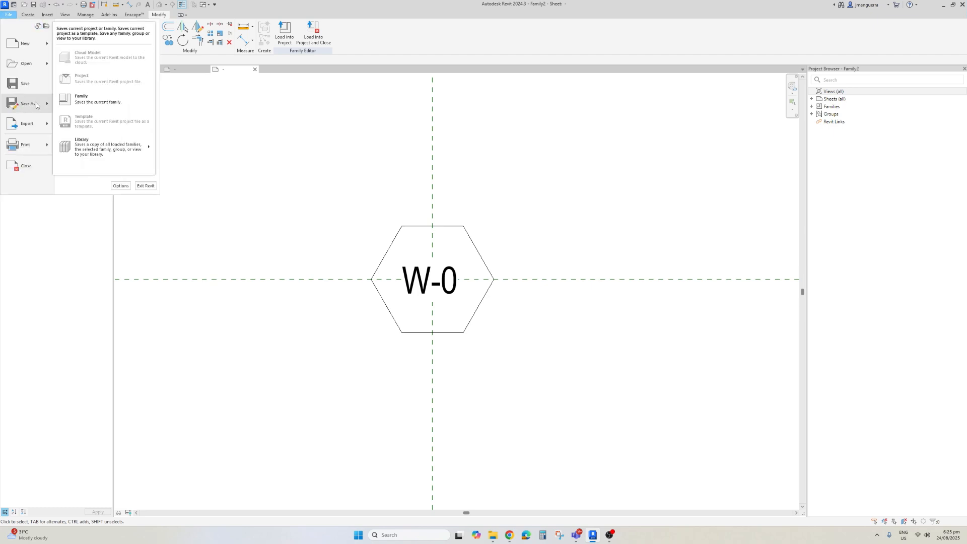
{"action": "left_click", "coordinate": [90, 105]}
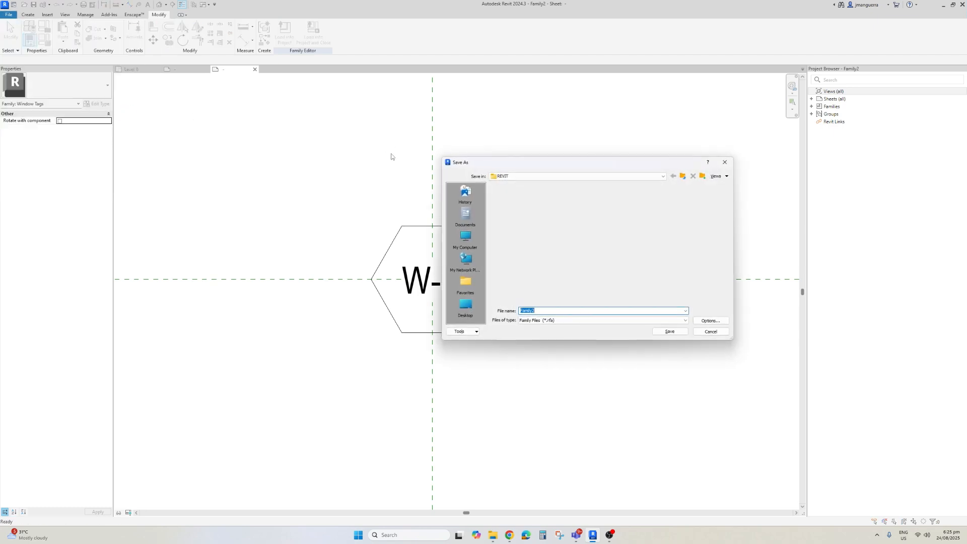
{"action": "type", "text": "WINDOW TAG"}
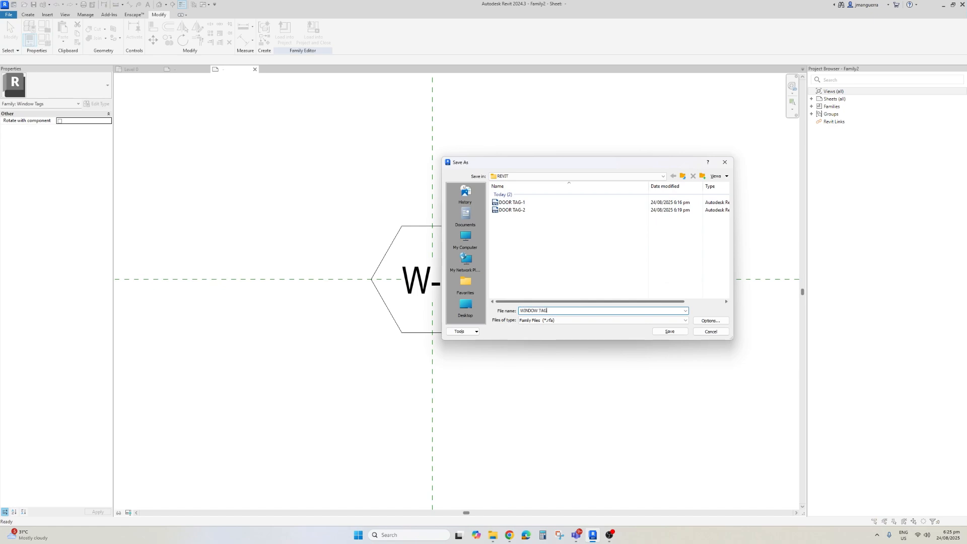
{"action": "left_click", "coordinate": [712, 323]}
{"action": "left_click", "coordinate": [596, 303]}
{"action": "left_click", "coordinate": [669, 331]}
Place a 910x910mm Windows_Sgl_Plain window in the Level 0 wall, about 700 mm from its left end
{"action": "left_click", "coordinate": [131, 70]}
{"action": "scroll", "coordinate": [498, 214], "scroll_direction": "down", "scroll_amount": 3}
{"action": "middle_click_drag", "start_coordinate": [349, 219], "coordinate": [447, 208]}
{"action": "key", "text": "w"}
{"action": "key", "text": "n"}
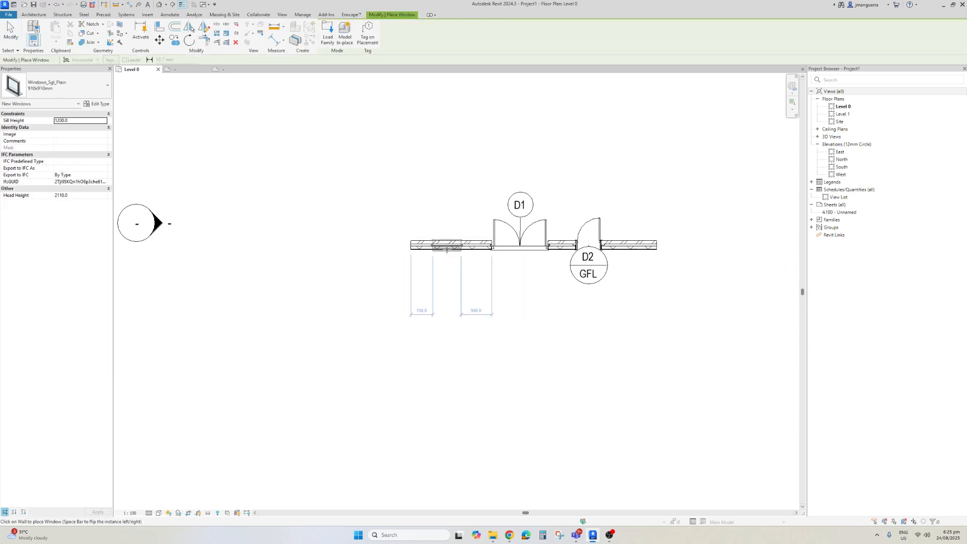
{"action": "scroll", "coordinate": [447, 244], "scroll_direction": "up", "scroll_amount": 3}
{"action": "left_click", "coordinate": [449, 236]}
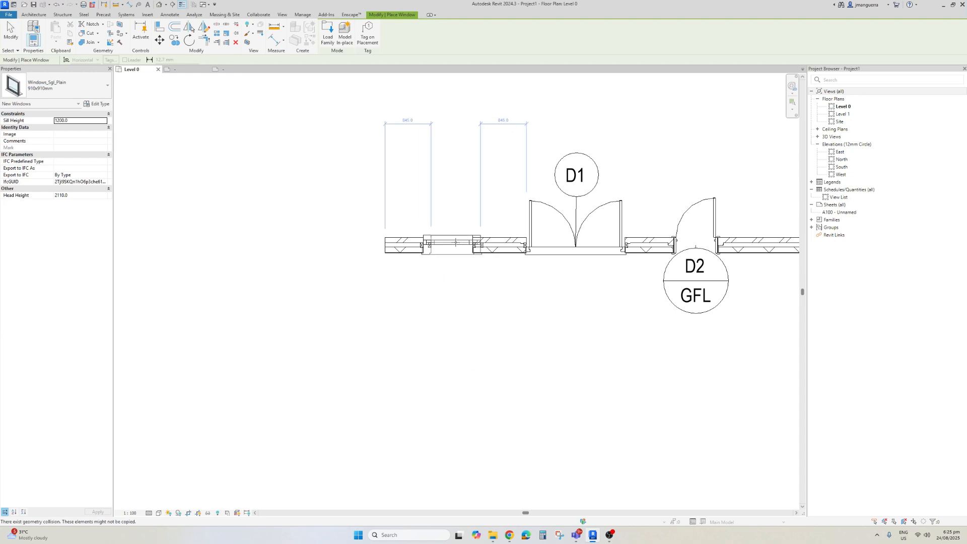
{"action": "key", "text": "Escape"}
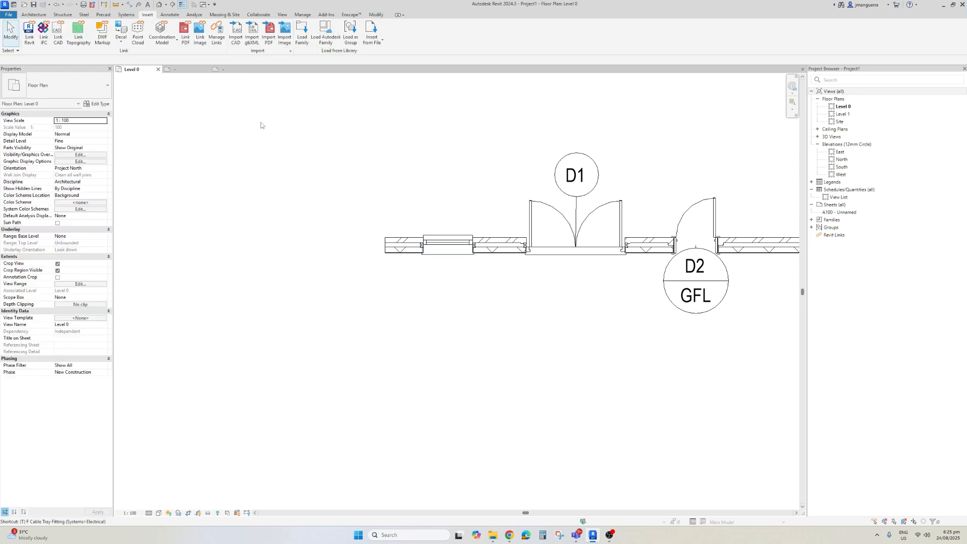
Try to tag the plain window in the wall by category
{"action": "key", "text": "t"}
{"action": "key", "text": "g"}
{"action": "left_click", "coordinate": [448, 239]}
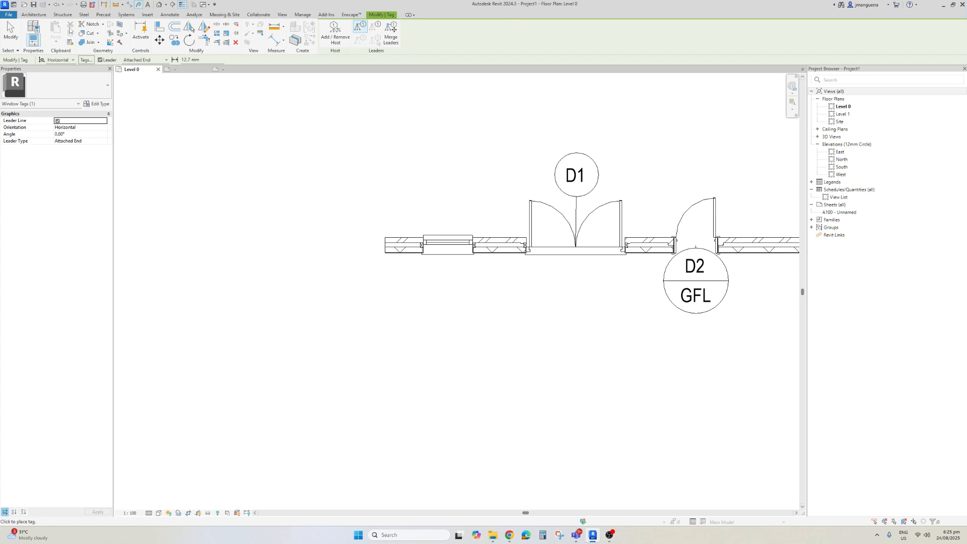
{"action": "key", "text": "Escape"}
{"action": "left_click", "coordinate": [436, 237]}
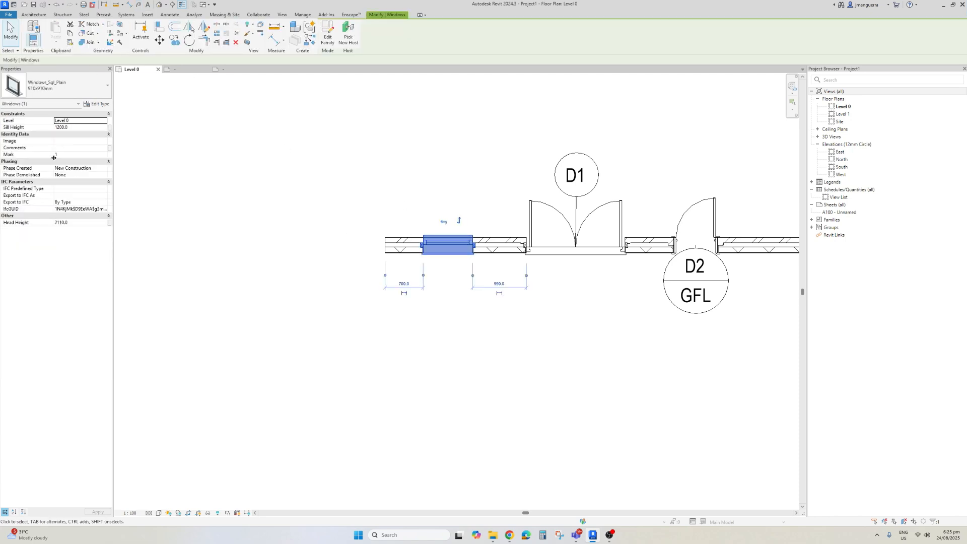
{"action": "key", "text": "Escape"}
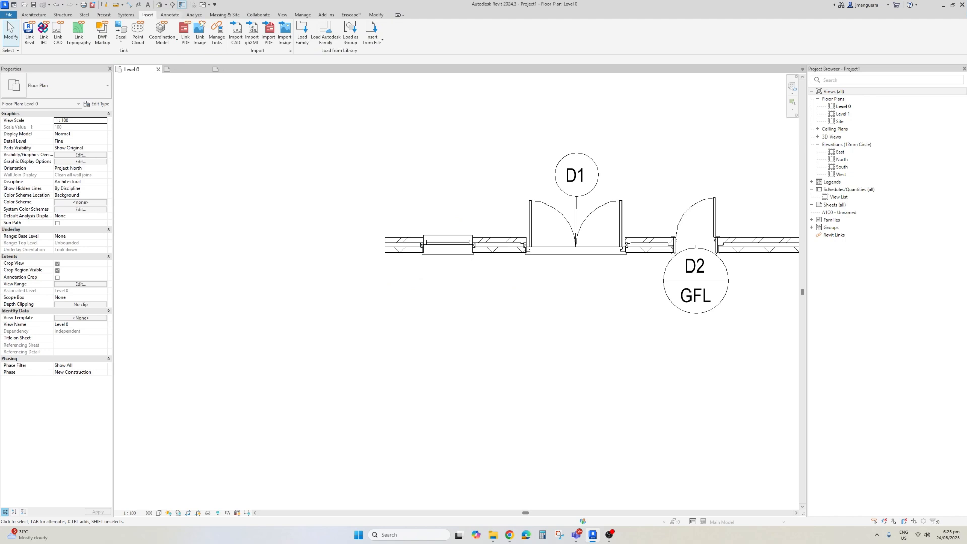
Load the WINDOW TAG family from the REVIT folder and tag the plain window with it
{"action": "left_click", "coordinate": [302, 31]}
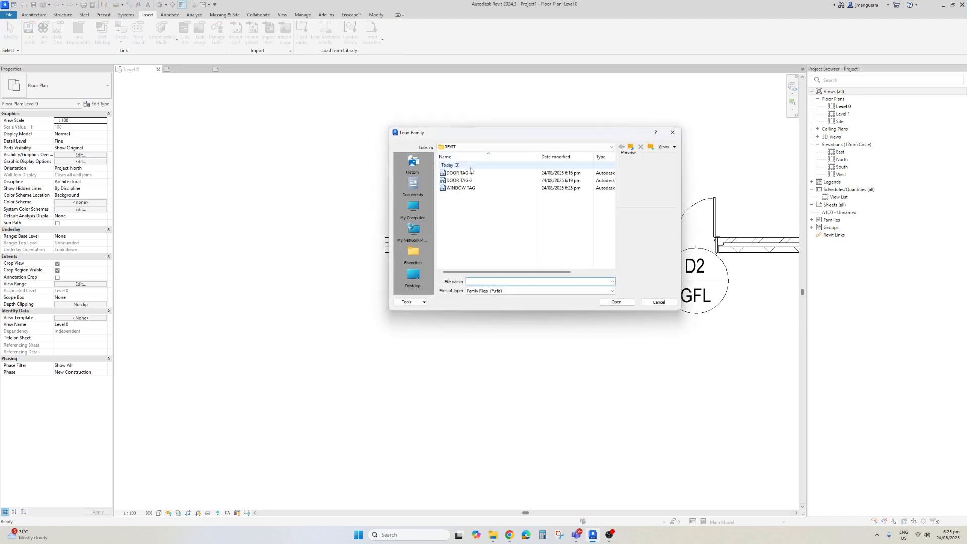
{"action": "left_click", "coordinate": [460, 187]}
{"action": "left_click", "coordinate": [619, 303]}
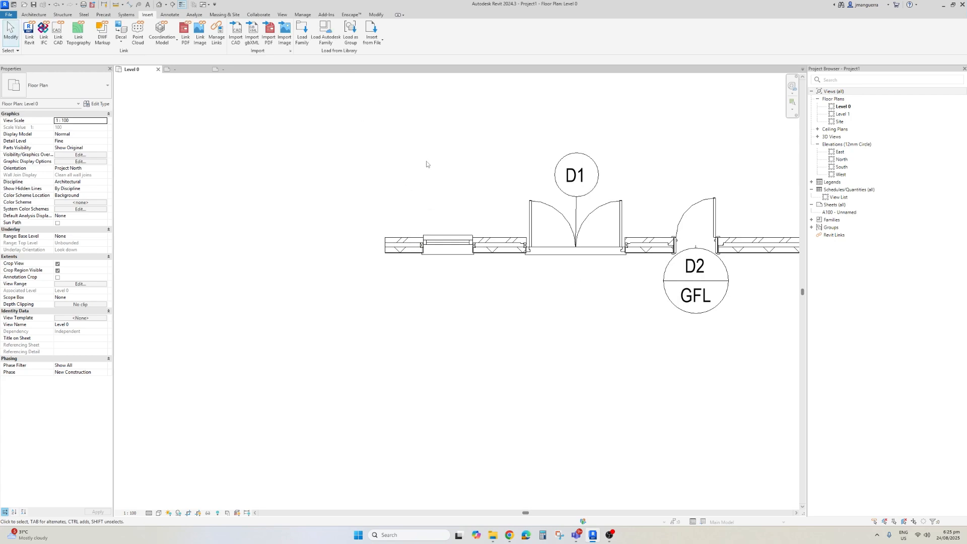
{"action": "left_click", "coordinate": [451, 240]}
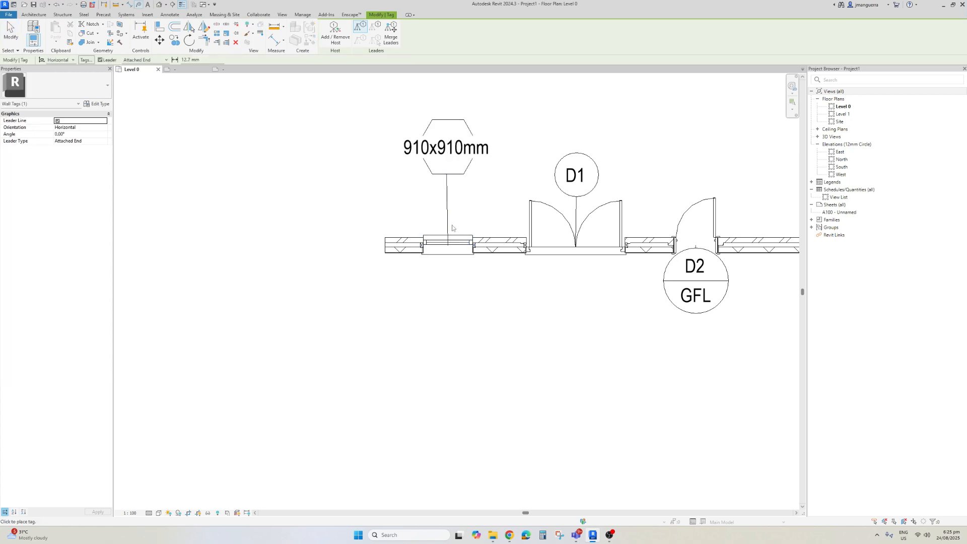
{"action": "key", "text": "Escape"}
Duplicate the selected window's 910x910mm type under the name W-1
{"action": "left_click", "coordinate": [462, 240]}
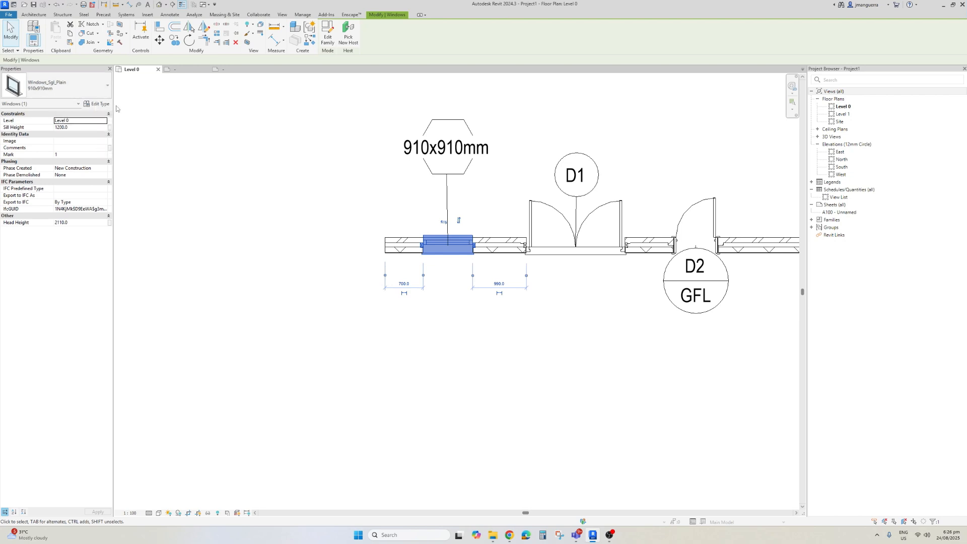
{"action": "left_click", "coordinate": [101, 106]}
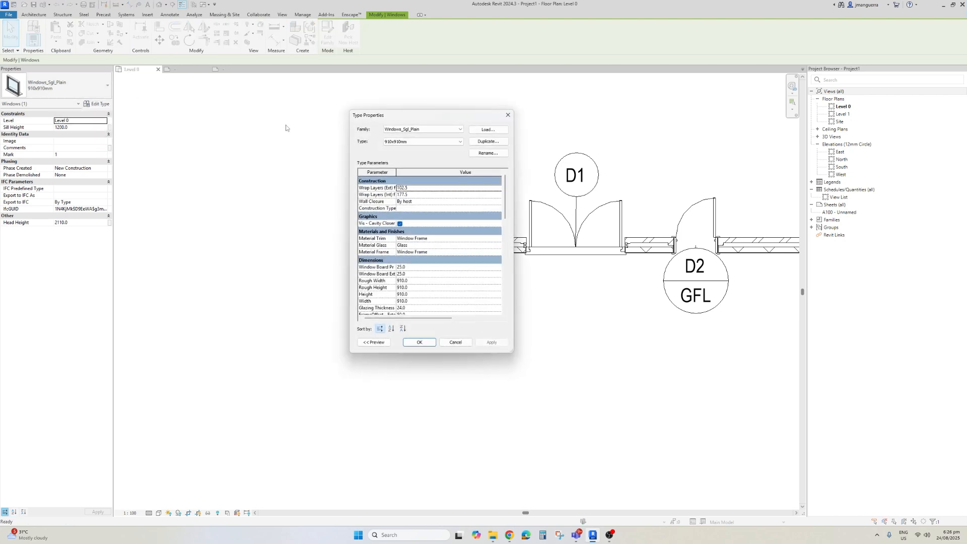
{"action": "left_click", "coordinate": [498, 143]}
{"action": "type", "text": "W"}
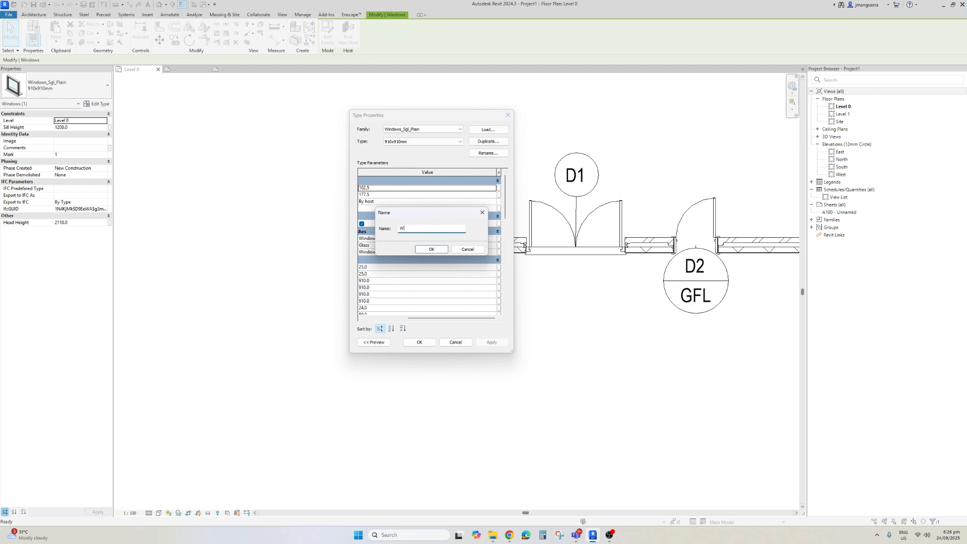
{"action": "type", "text": "-1"}
{"action": "left_click", "coordinate": [432, 249]}
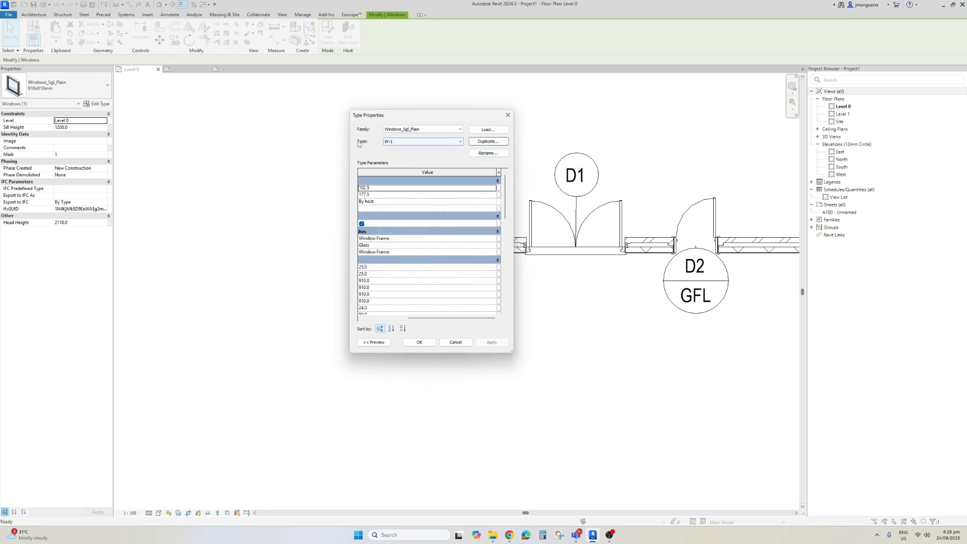
{"action": "left_click", "coordinate": [420, 342]}
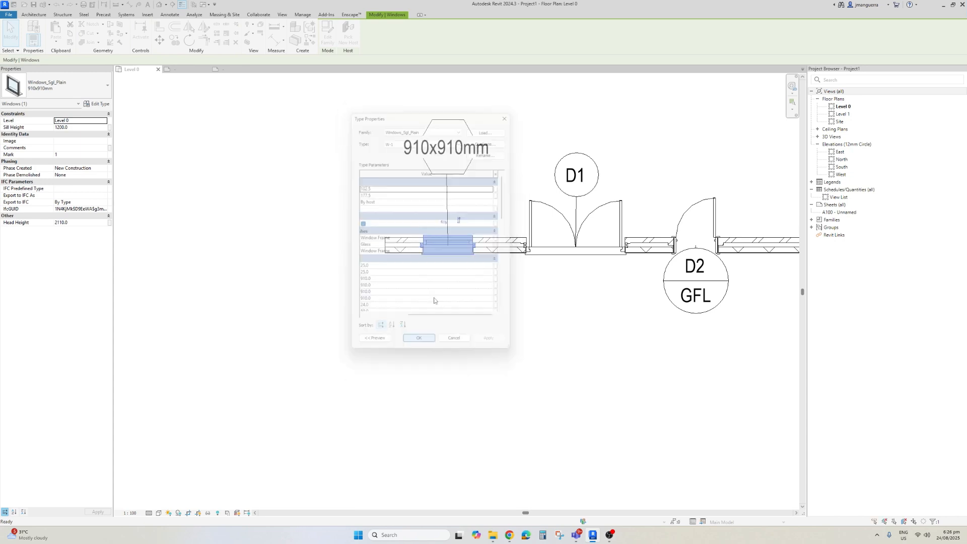
Move the hexagonal W-1 tag straight down so that it sits just above the window
{"action": "left_click", "coordinate": [449, 177]}
{"action": "left_click_drag", "start_coordinate": [449, 176], "coordinate": [451, 226]}
{"action": "key", "text": "Escape"}
Draw a horizontal 150 mm pipe about 2700 mm long above the single door D2, with a middle elevation of 1500 mm
{"action": "scroll", "coordinate": [470, 193], "scroll_direction": "down", "scroll_amount": 3}
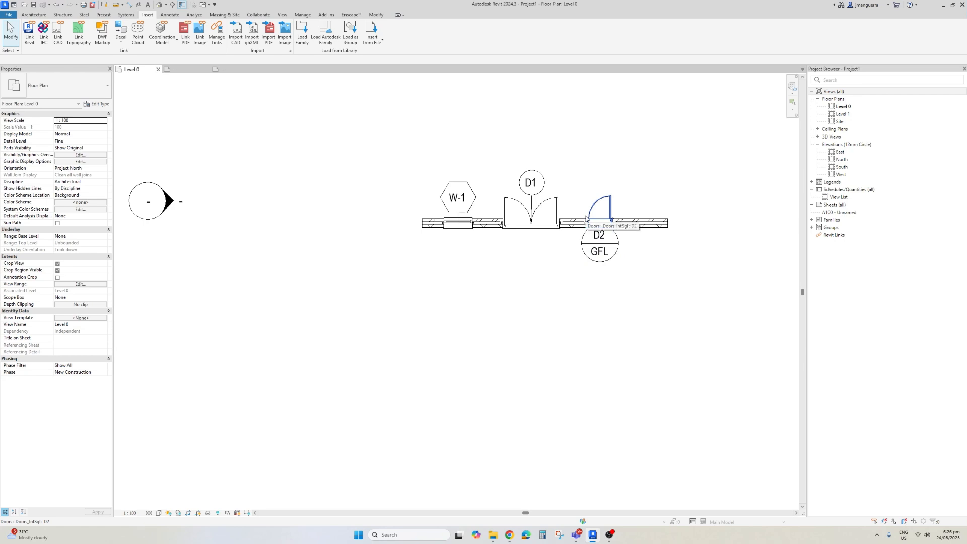
{"action": "mouse_move", "coordinate": [602, 183]}
{"action": "middle_mouse_down"}
{"action": "mouse_move", "coordinate": [539, 216]}
{"action": "mouse_move", "coordinate": [557, 241]}
{"action": "middle_mouse_up"}
{"action": "key", "text": "p"}
{"action": "key", "text": "i"}
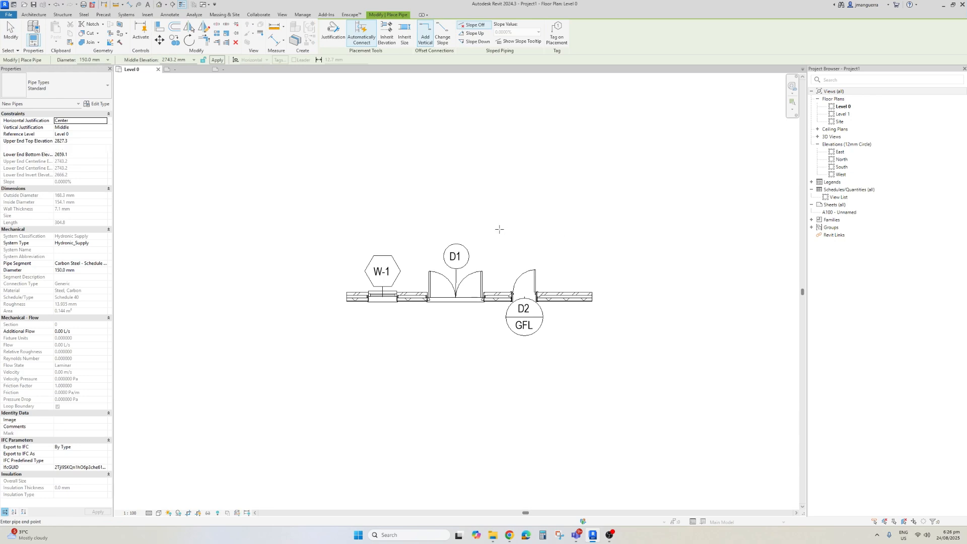
{"action": "key", "text": "Escape"}
{"action": "left_click", "coordinate": [194, 60]}
{"action": "type", "text": "1"}
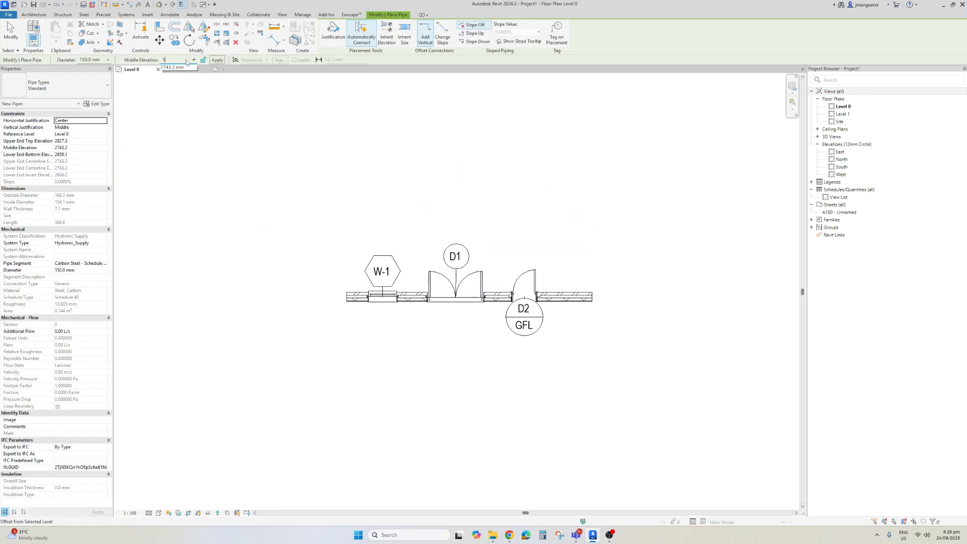
{"action": "key", "text": "Return"}
{"action": "left_click", "coordinate": [493, 238]}
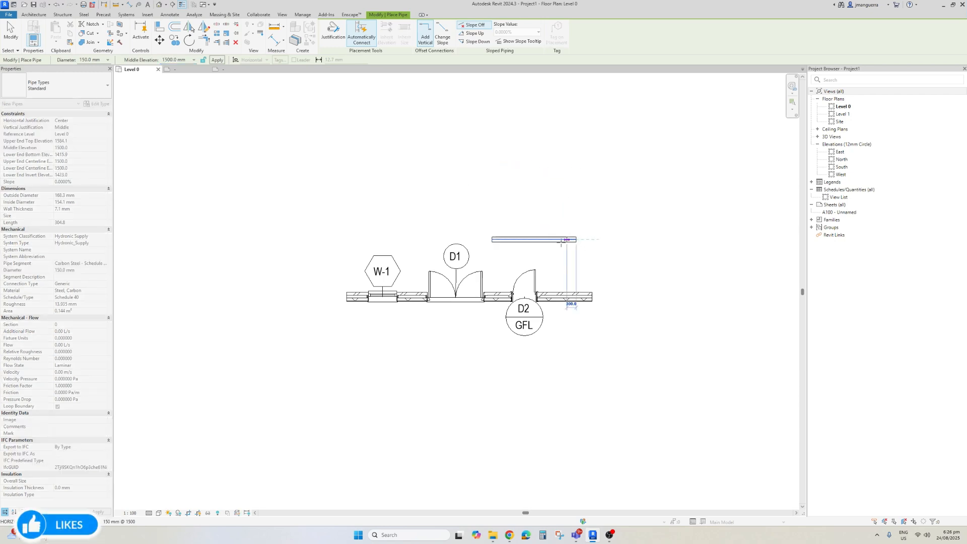
{"action": "left_click", "coordinate": [575, 240]}
{"action": "scroll", "coordinate": [538, 241], "scroll_direction": "up", "scroll_amount": 3}
{"action": "key", "text": "Escape"}
{"action": "key", "text": "Escape"}
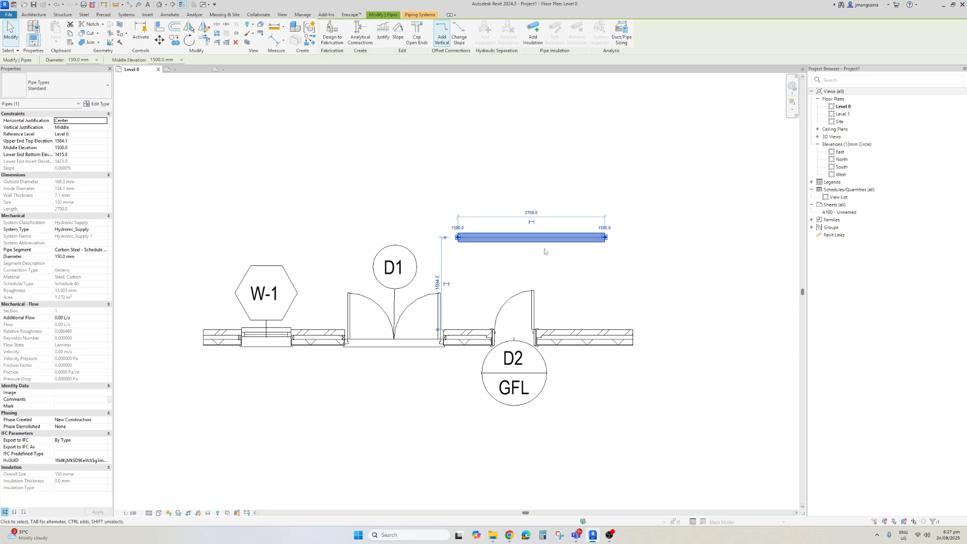
{"action": "left_click", "coordinate": [523, 256]}
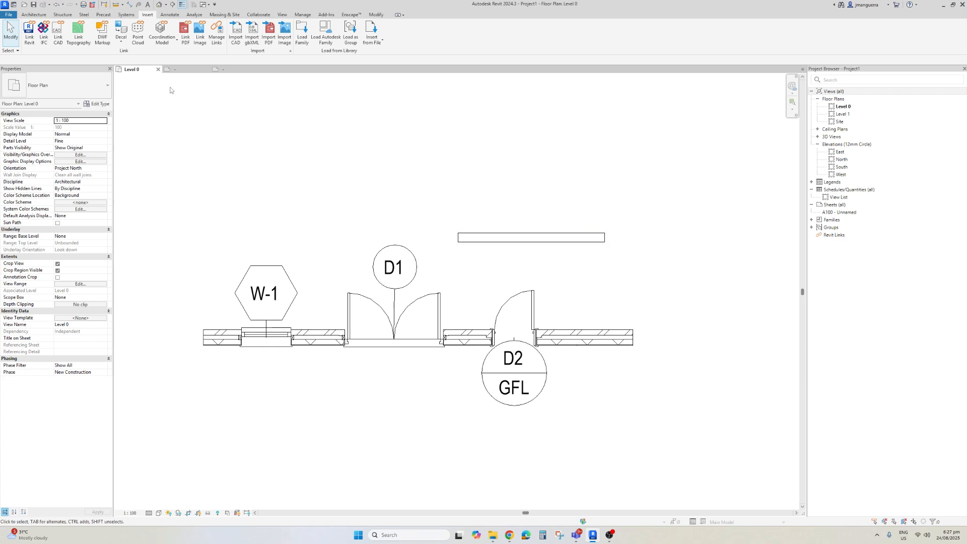
Look through the Annotations family templates for a template suitable for tagging pipes
{"action": "left_click", "coordinate": [9, 16]}
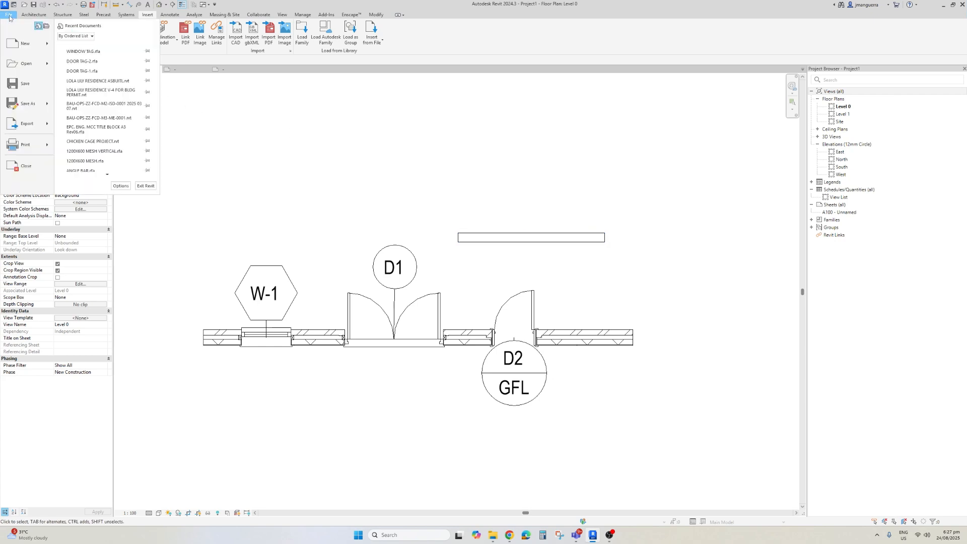
{"action": "mouse_move", "coordinate": [39, 46]}
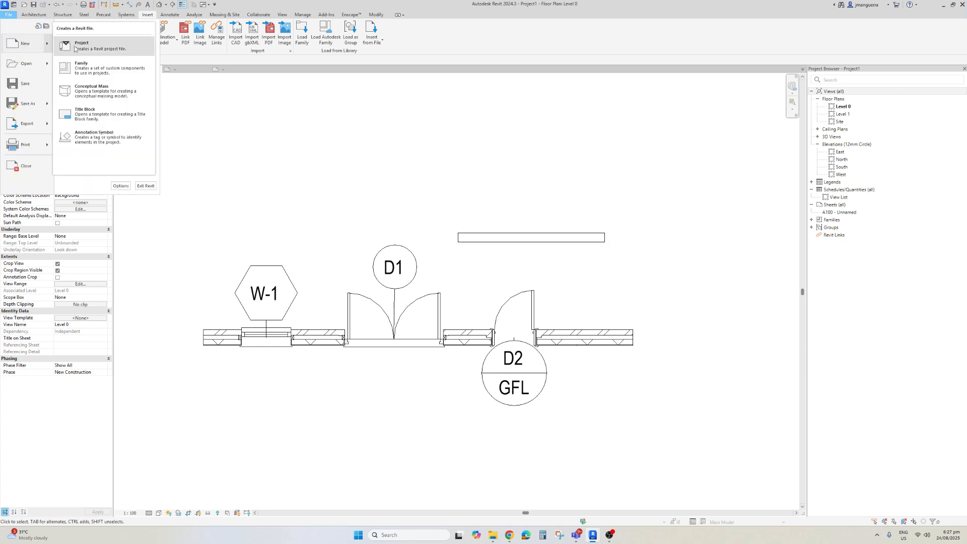
{"action": "left_click", "coordinate": [81, 66]}
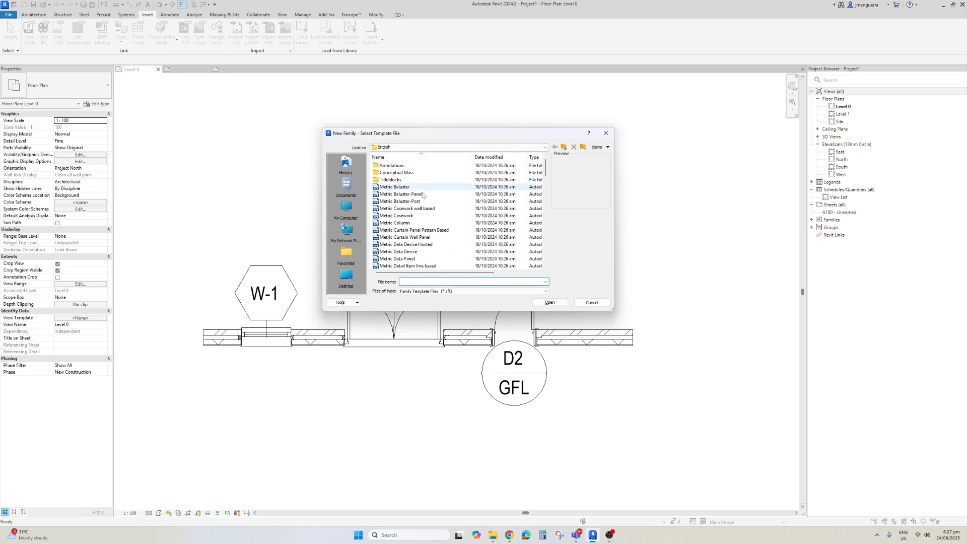
{"action": "double_click", "coordinate": [402, 165]}
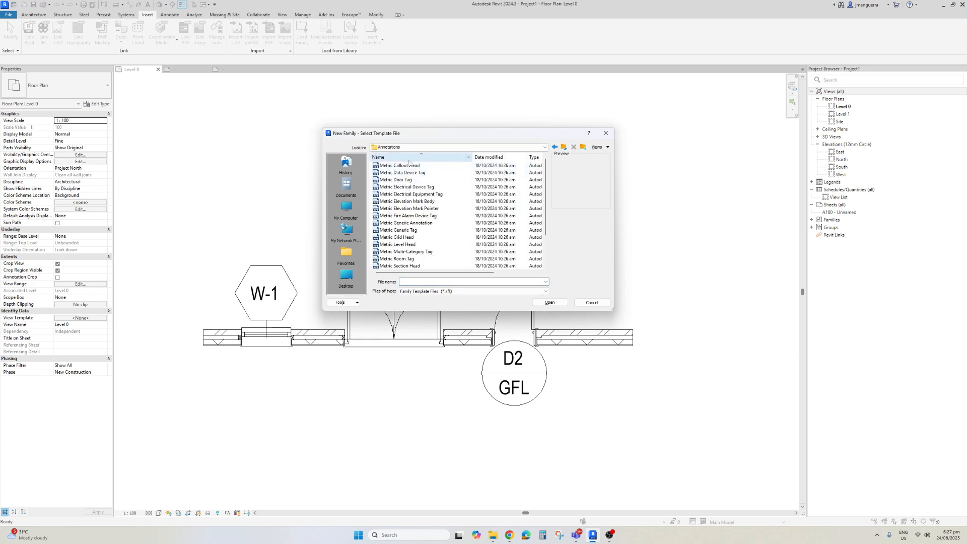
{"action": "scroll", "coordinate": [428, 199], "scroll_direction": "down", "scroll_amount": 1}
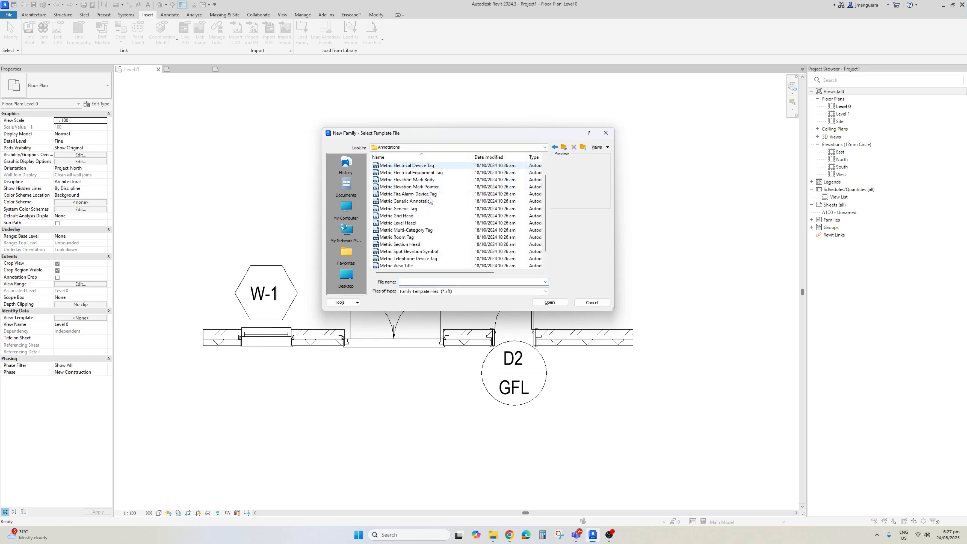
{"action": "scroll", "coordinate": [428, 218], "scroll_direction": "down", "scroll_amount": 1}
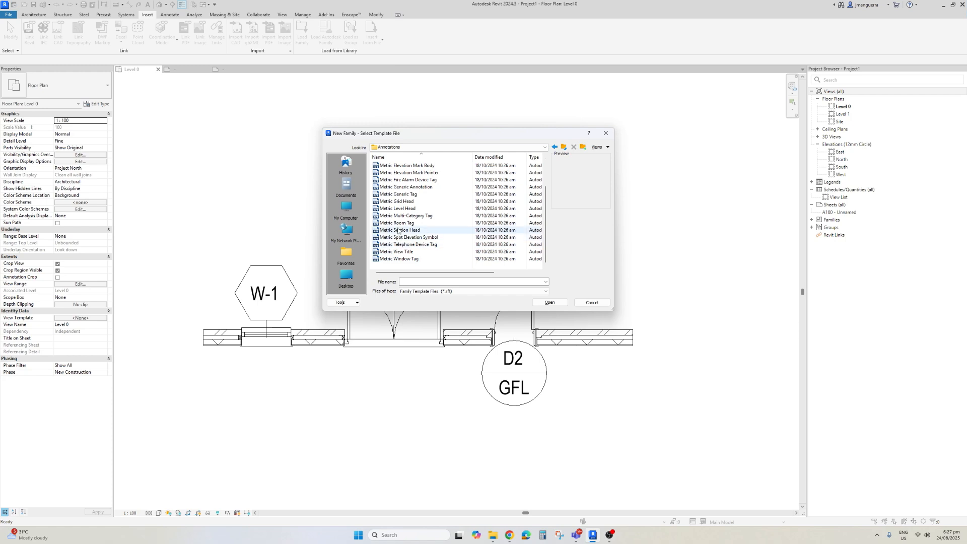
{"action": "scroll", "coordinate": [401, 218], "scroll_direction": "up", "scroll_amount": 3}
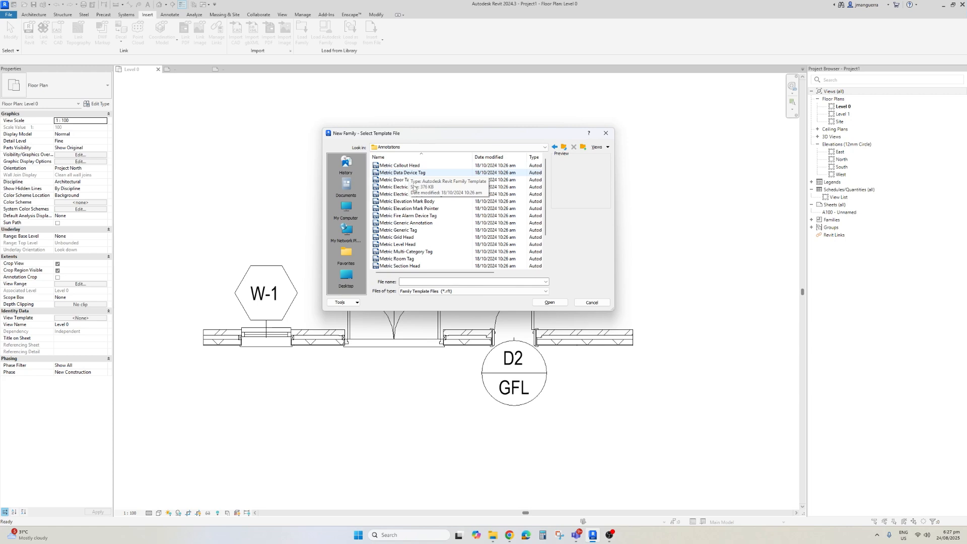
{"action": "scroll", "coordinate": [409, 201], "scroll_direction": "down", "scroll_amount": 1}
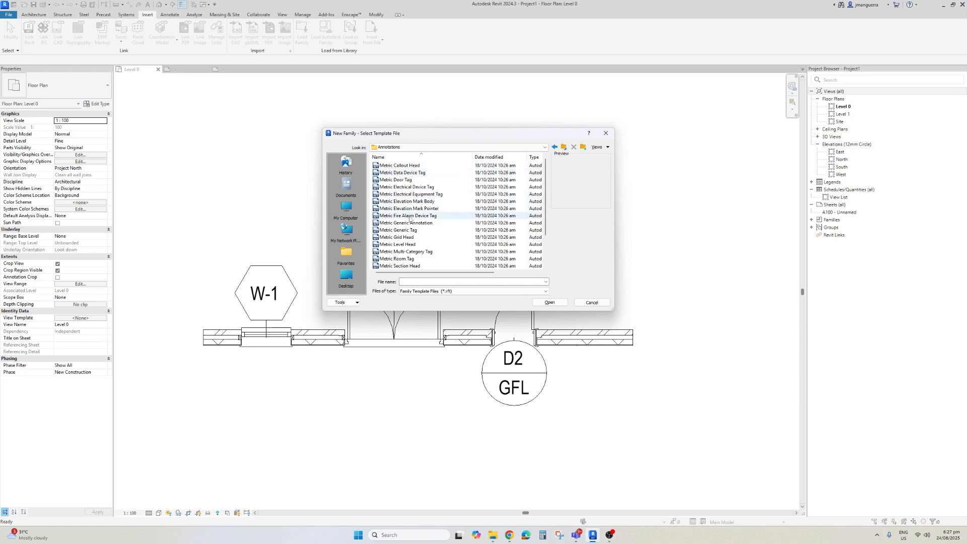
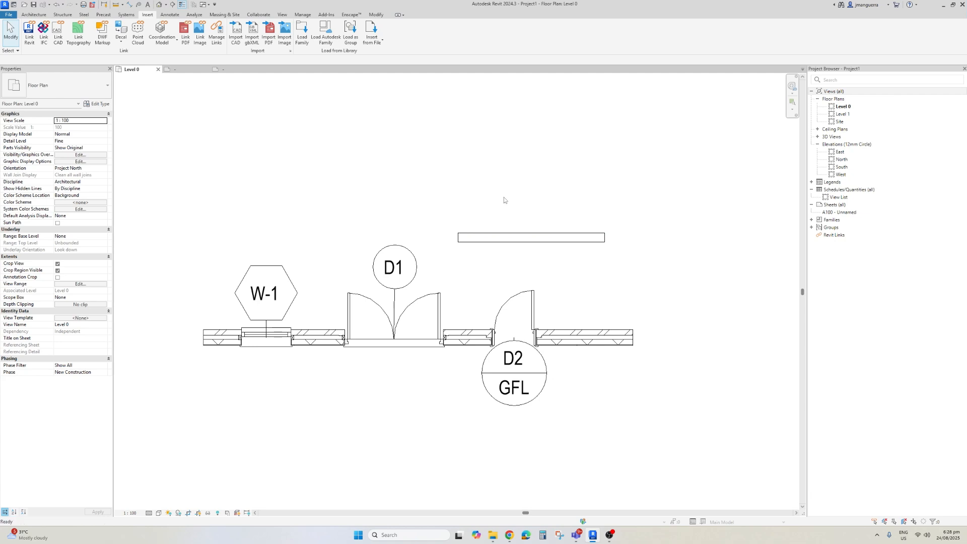
Try to tag the new pipe by category
{"action": "key", "text": "t"}
{"action": "key", "text": "g"}
{"action": "left_click", "coordinate": [512, 238]}
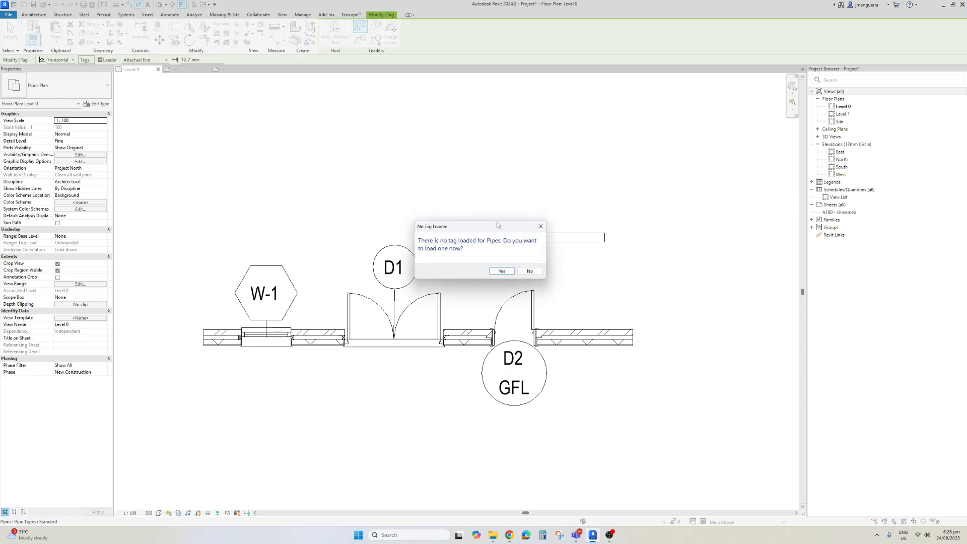
{"action": "key", "text": "Escape"}
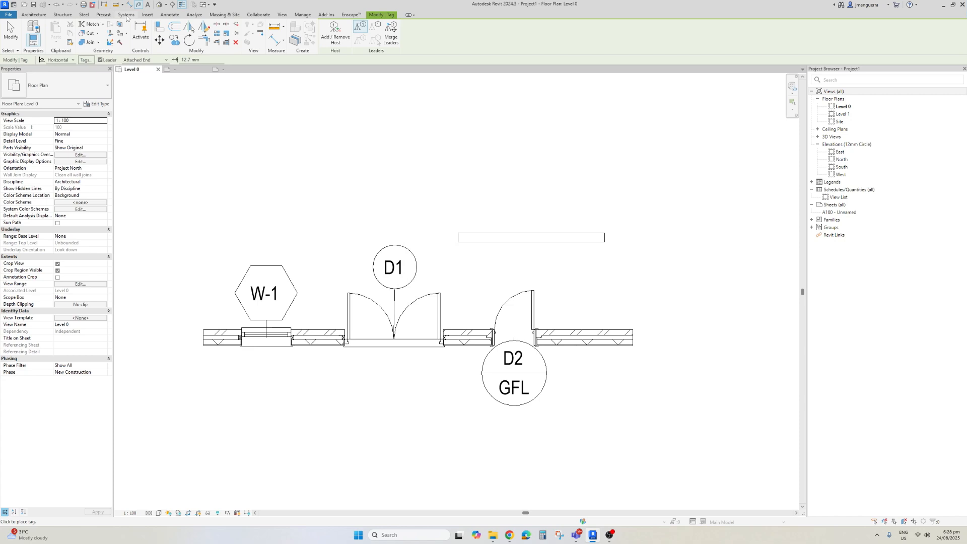
{"action": "left_click", "coordinate": [224, 70]}
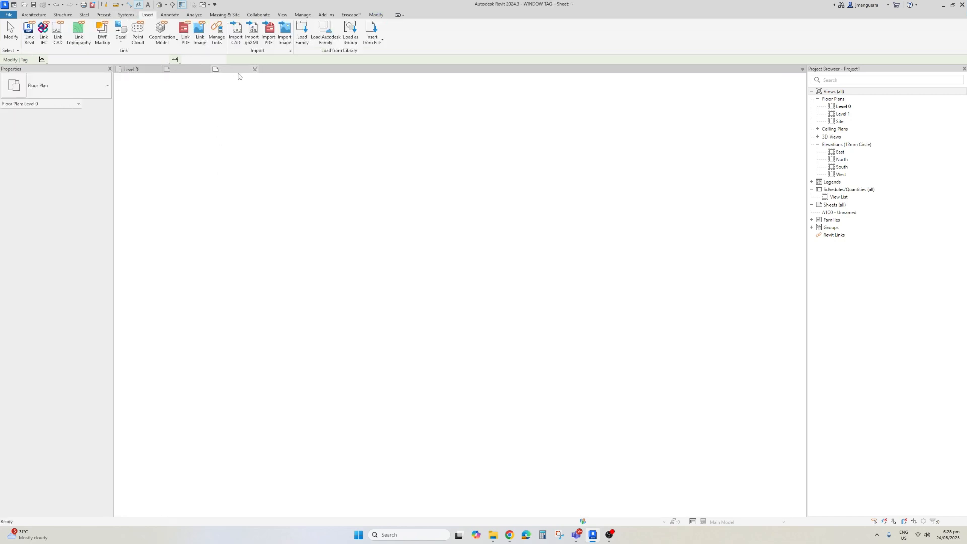
{"action": "left_click", "coordinate": [130, 71]}
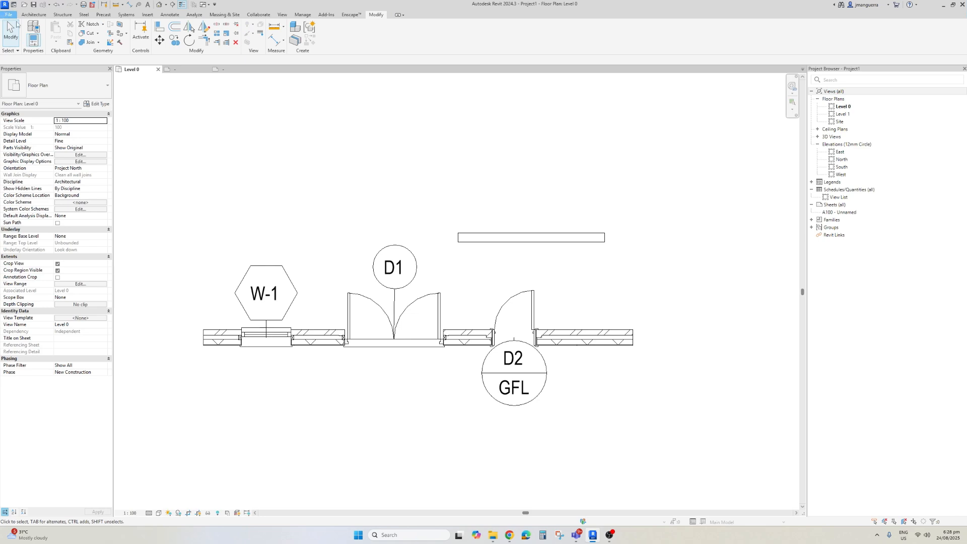
Create a new family from the Metric Generic Tag template in the Annotations folder
{"action": "left_click", "coordinate": [8, 15]}
{"action": "mouse_move", "coordinate": [30, 43]}
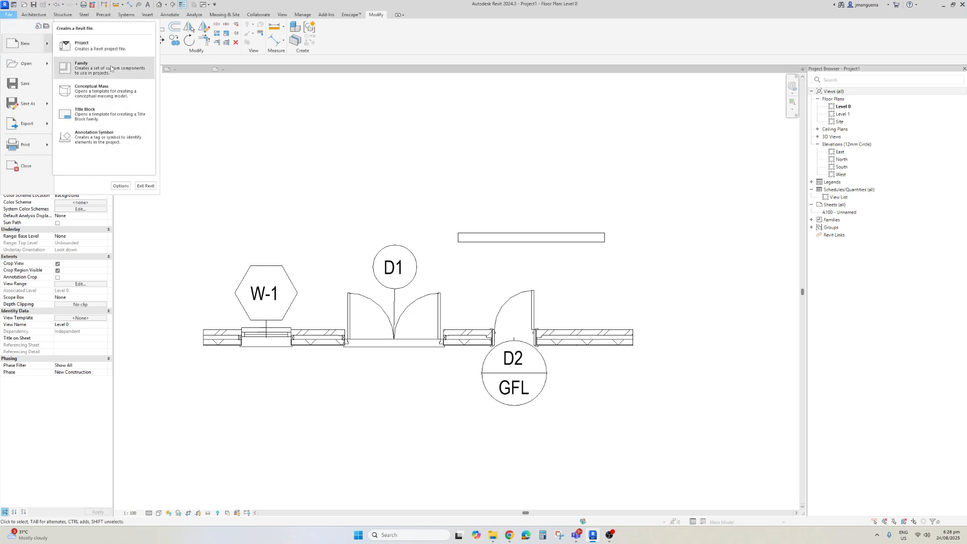
{"action": "left_click", "coordinate": [98, 71]}
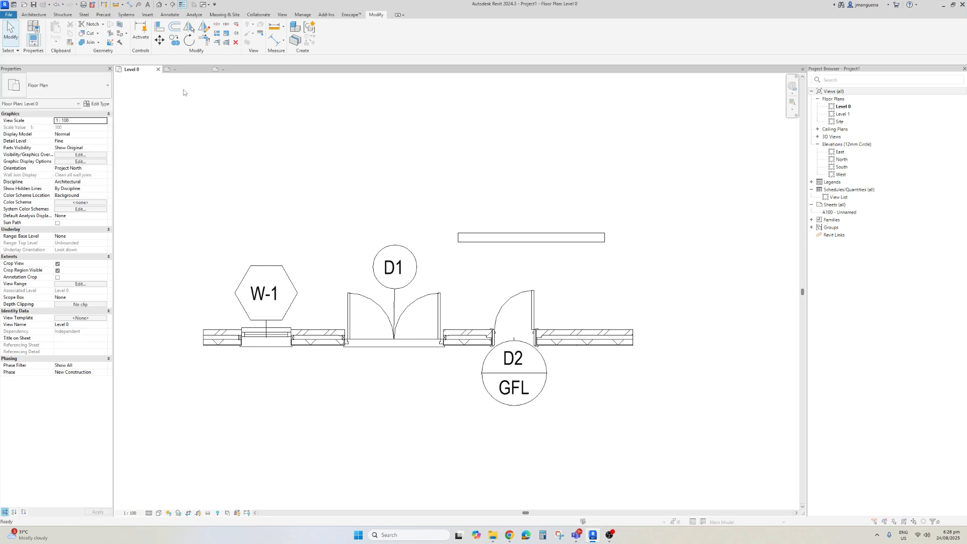
{"action": "double_click", "coordinate": [407, 165]}
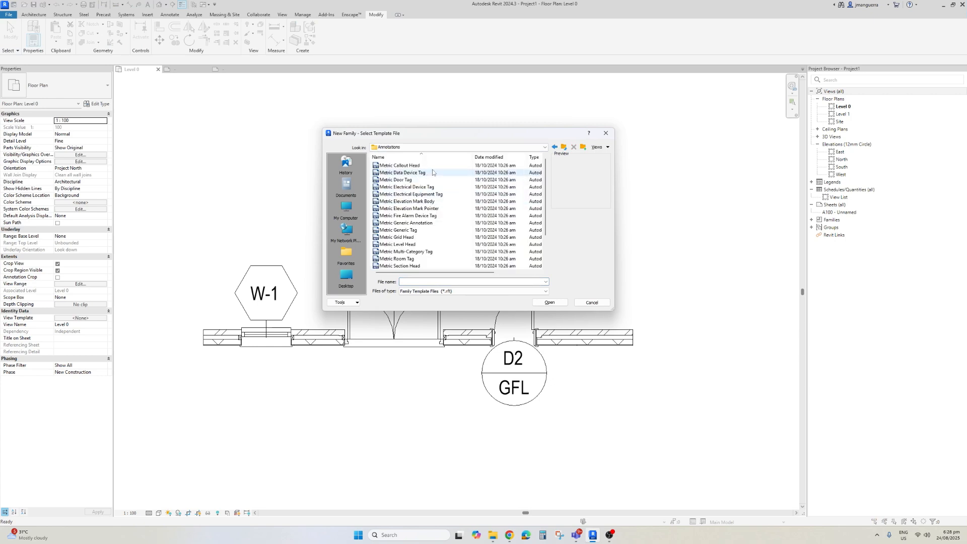
{"action": "left_click", "coordinate": [418, 231]}
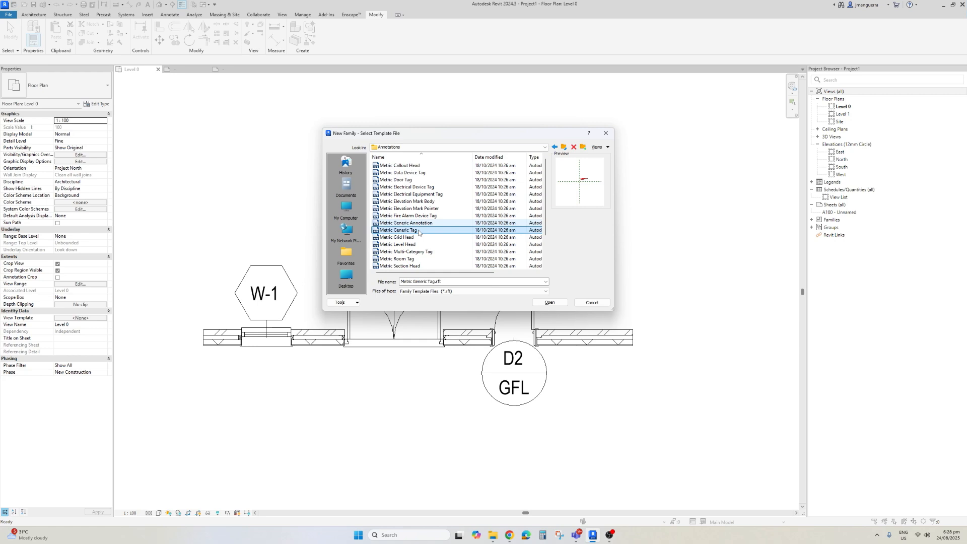
{"action": "scroll", "coordinate": [418, 231], "scroll_direction": "down", "scroll_amount": 2}
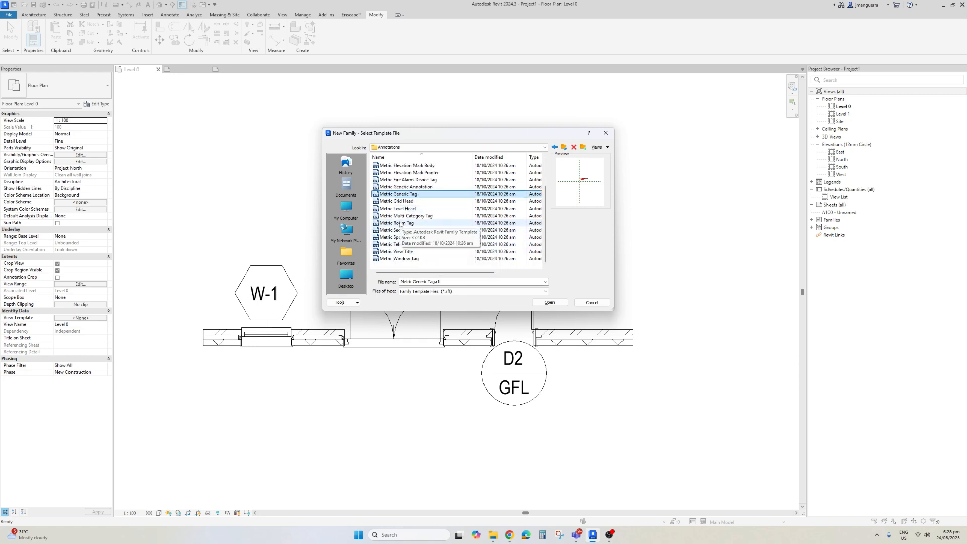
{"action": "scroll", "coordinate": [405, 231], "scroll_direction": "up", "scroll_amount": 1}
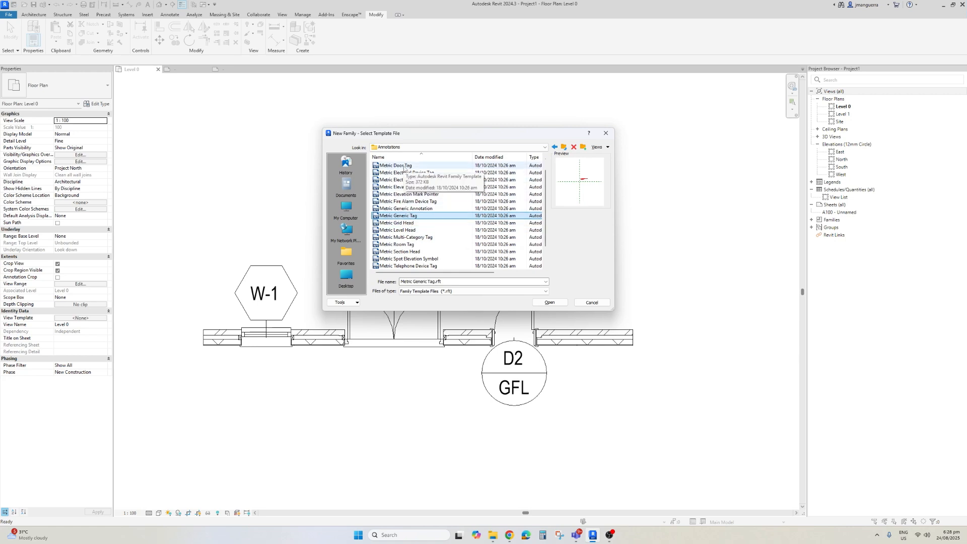
{"action": "left_click", "coordinate": [550, 302]}
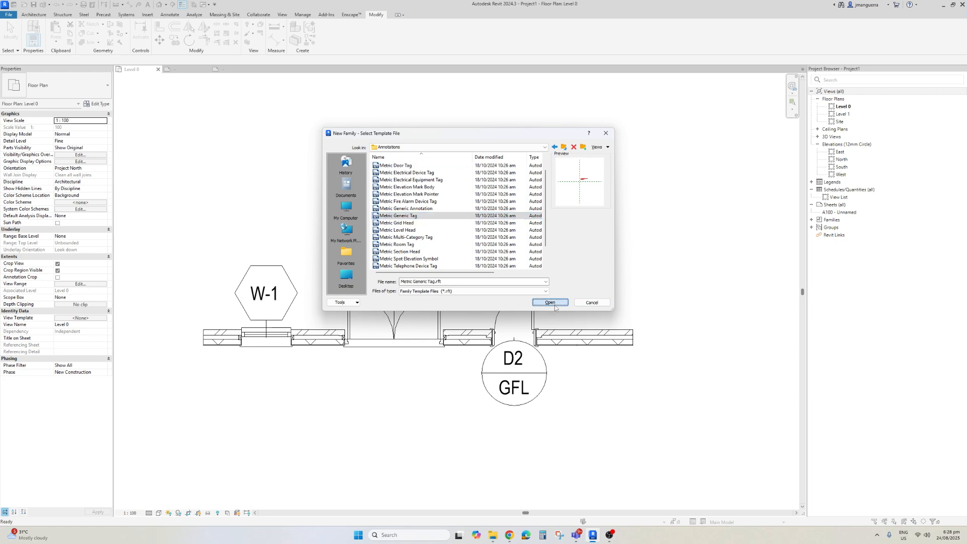
{"action": "left_click", "coordinate": [554, 304]}
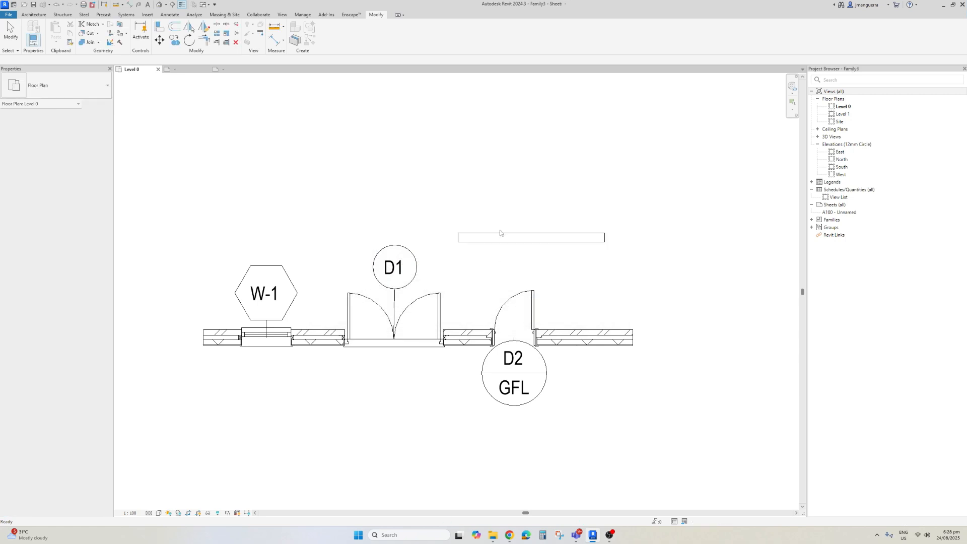
Delete the instruction note beside the reference planes in the new tag family
{"action": "scroll", "coordinate": [499, 235], "scroll_direction": "up", "scroll_amount": 6}
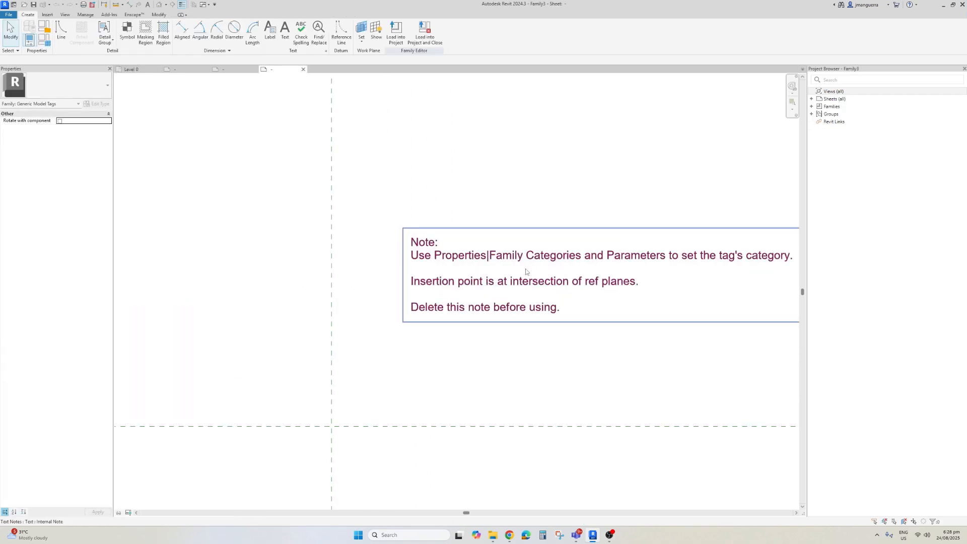
{"action": "scroll", "coordinate": [449, 261], "scroll_direction": "down", "scroll_amount": 1}
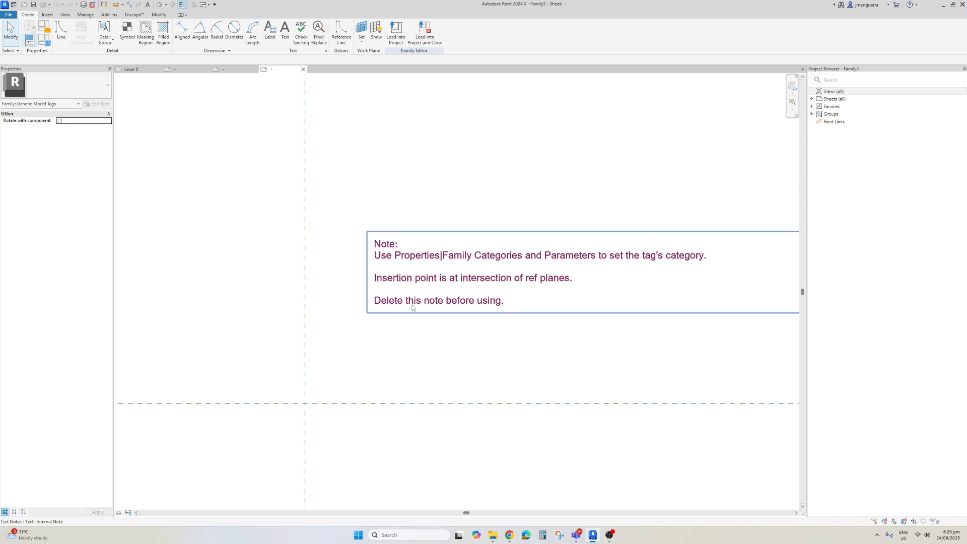
{"action": "left_click", "coordinate": [468, 271]}
{"action": "key", "text": "Delete"}
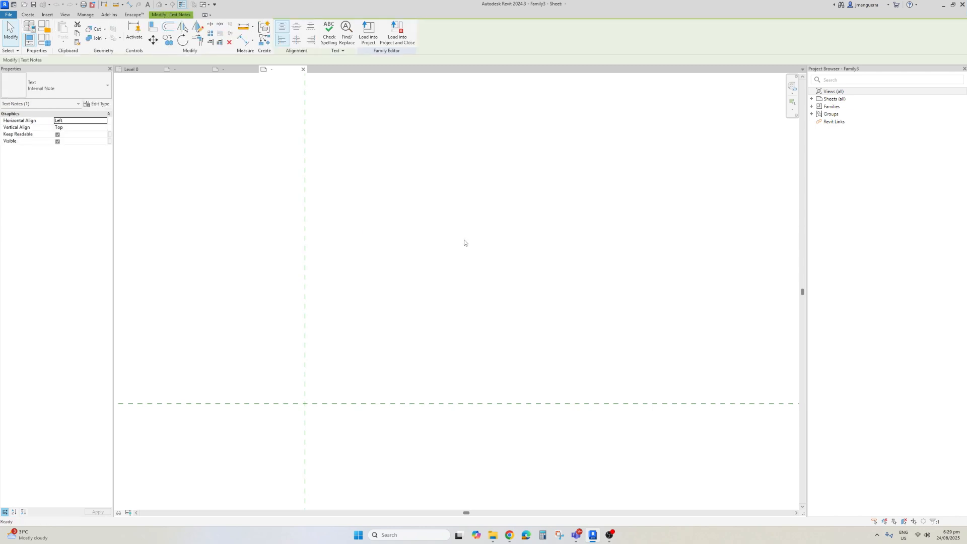
{"action": "middle_click_drag", "start_coordinate": [338, 270], "coordinate": [392, 244]}
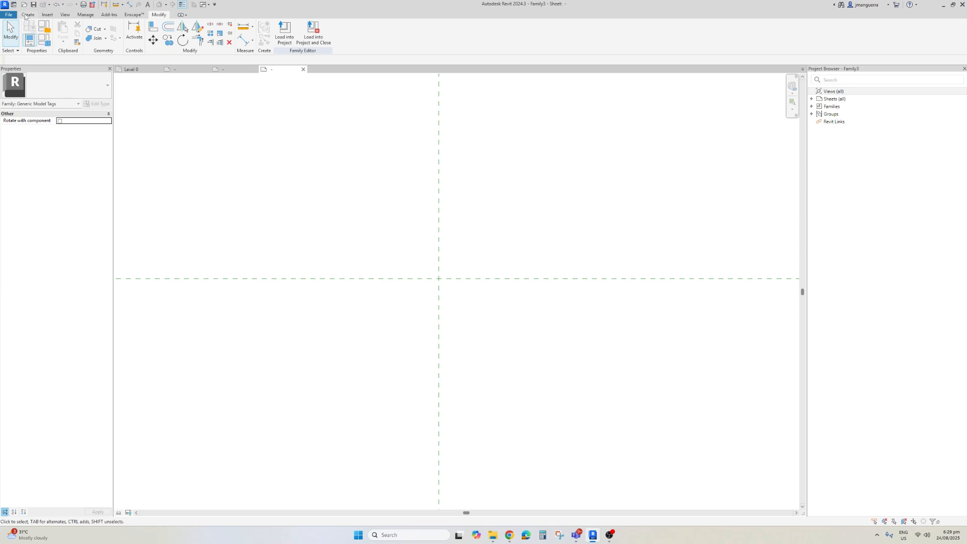
Examine the parameters available for a label in the Generic Model Tags family, without adding a label
{"action": "left_click", "coordinate": [28, 15]}
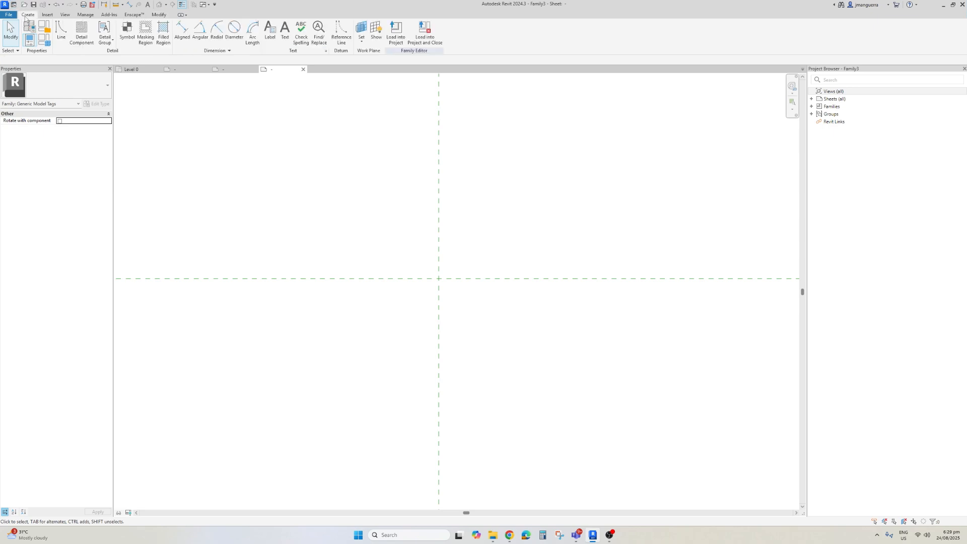
{"action": "left_click", "coordinate": [272, 38]}
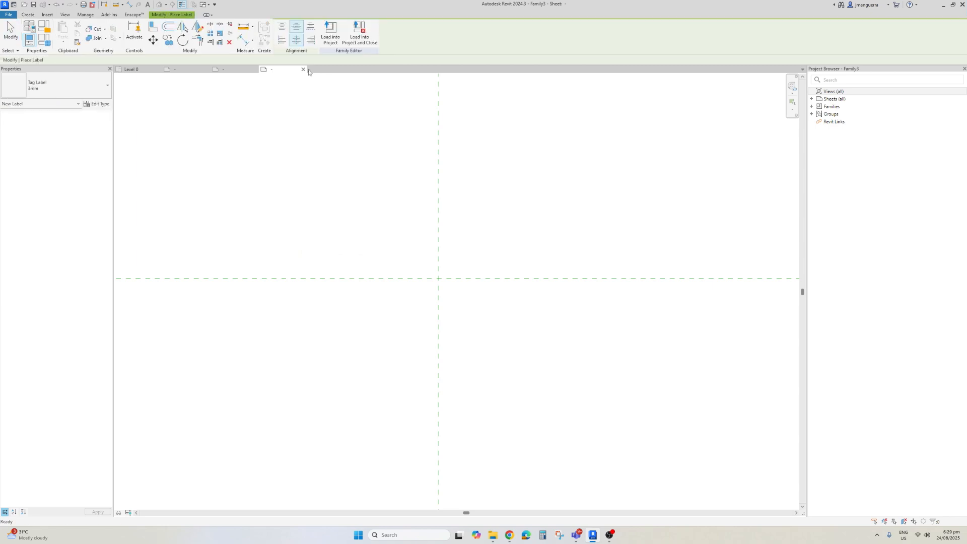
{"action": "left_click", "coordinate": [422, 257]}
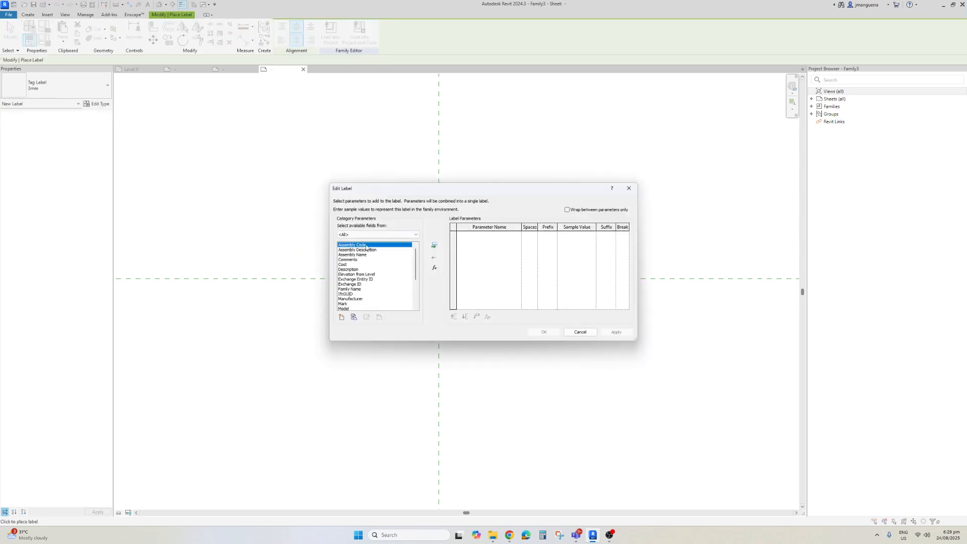
{"action": "scroll", "coordinate": [382, 273], "scroll_direction": "down", "scroll_amount": 2}
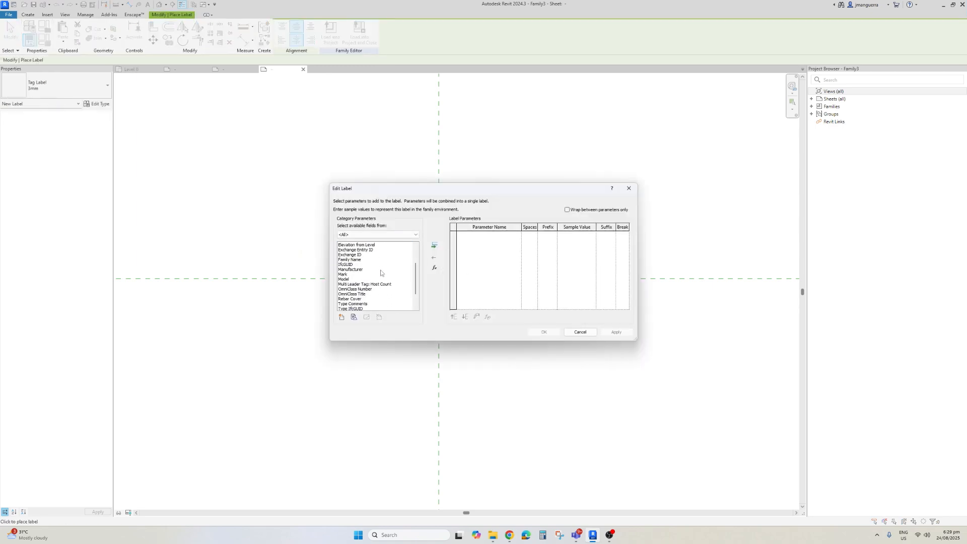
{"action": "scroll", "coordinate": [381, 272], "scroll_direction": "down", "scroll_amount": 2}
{"action": "scroll", "coordinate": [348, 274], "scroll_direction": "up", "scroll_amount": 2}
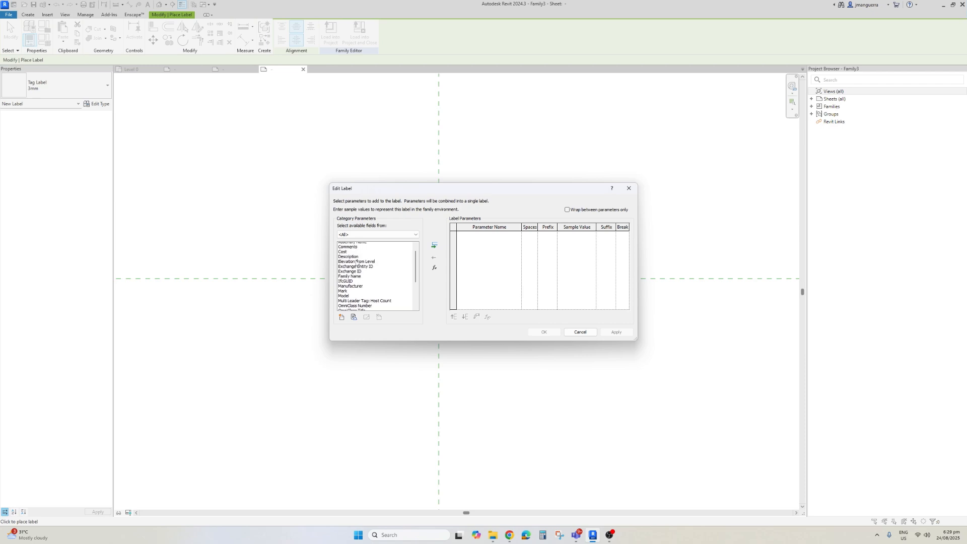
{"action": "scroll", "coordinate": [358, 269], "scroll_direction": "down", "scroll_amount": 2}
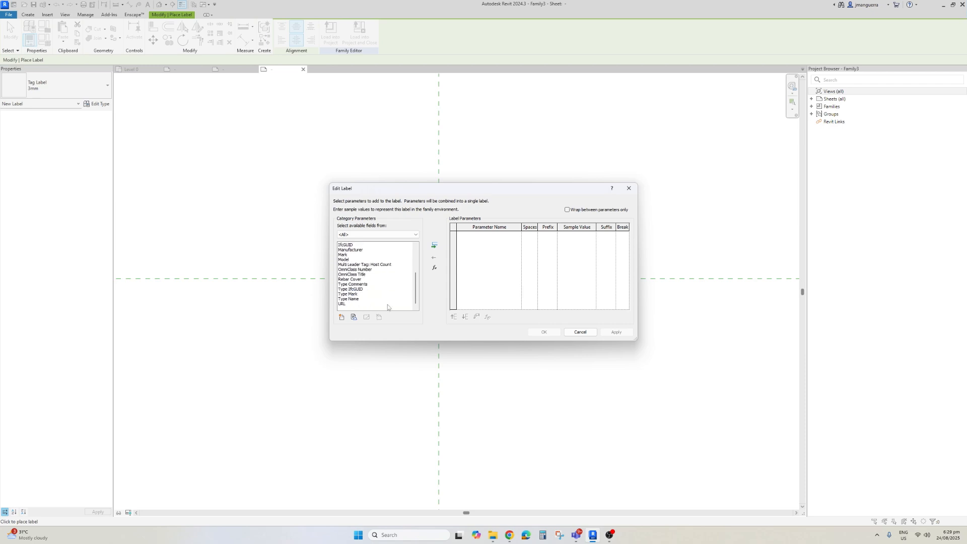
{"action": "scroll", "coordinate": [413, 292], "scroll_direction": "up", "scroll_amount": 2}
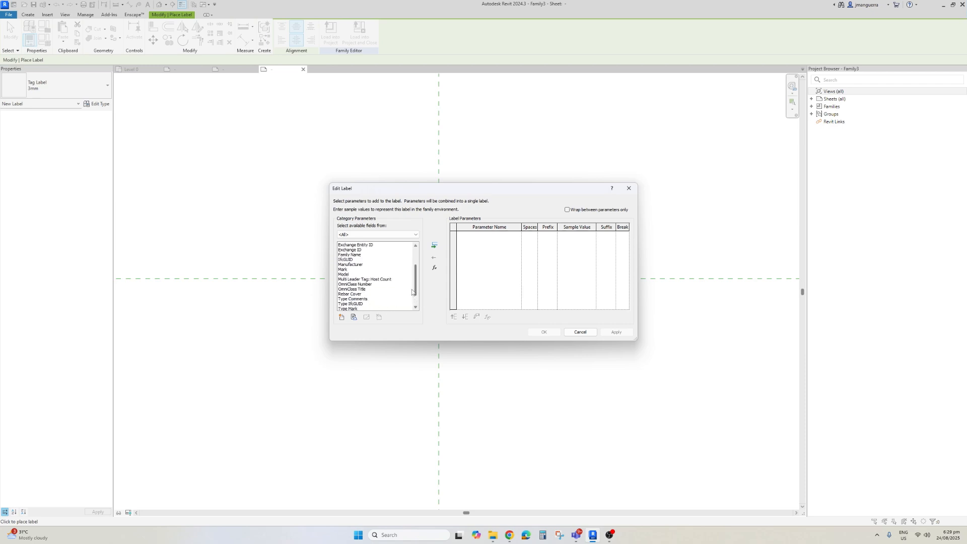
{"action": "scroll", "coordinate": [409, 285], "scroll_direction": "up", "scroll_amount": 2}
{"action": "scroll", "coordinate": [407, 272], "scroll_direction": "down", "scroll_amount": 4}
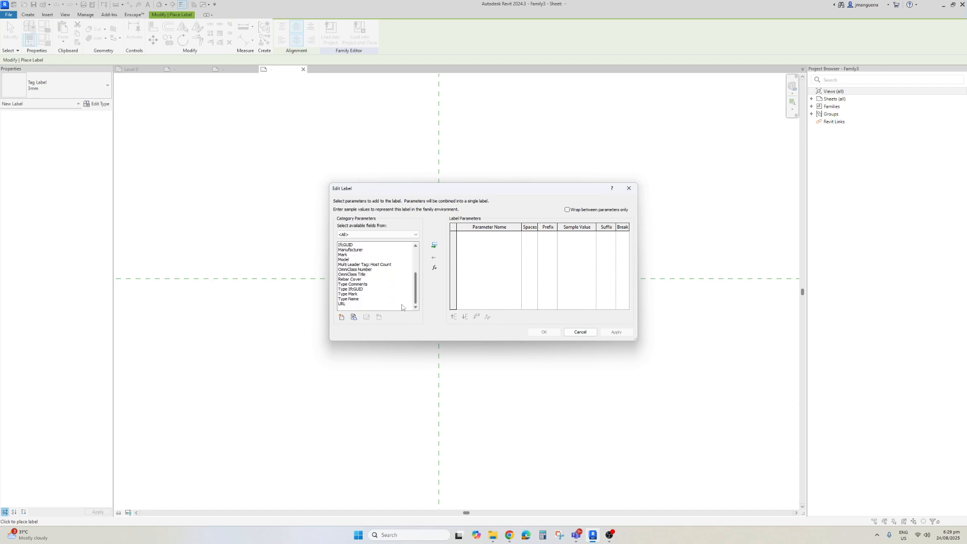
{"action": "left_click", "coordinate": [350, 299]}
{"action": "scroll", "coordinate": [349, 297], "scroll_direction": "up", "scroll_amount": 2}
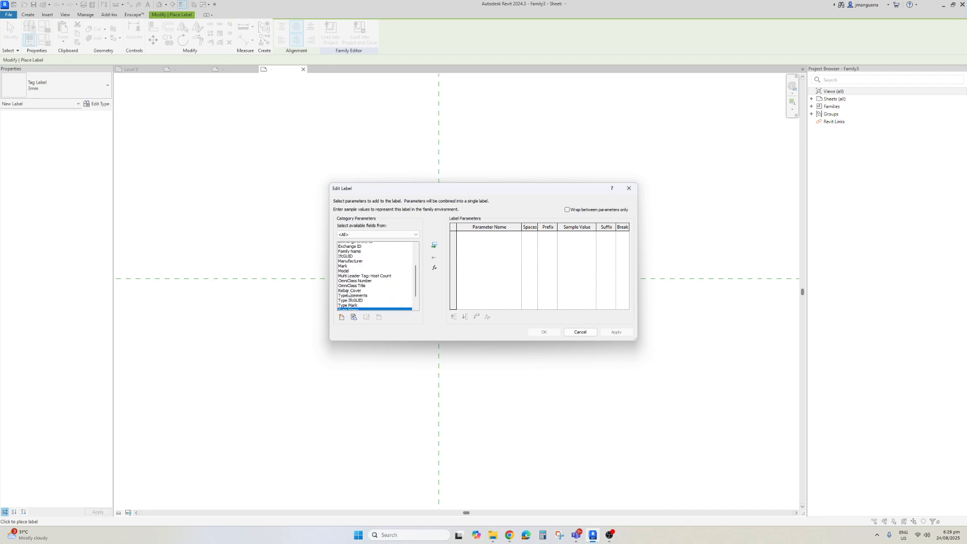
{"action": "scroll", "coordinate": [347, 291], "scroll_direction": "up", "scroll_amount": 1}
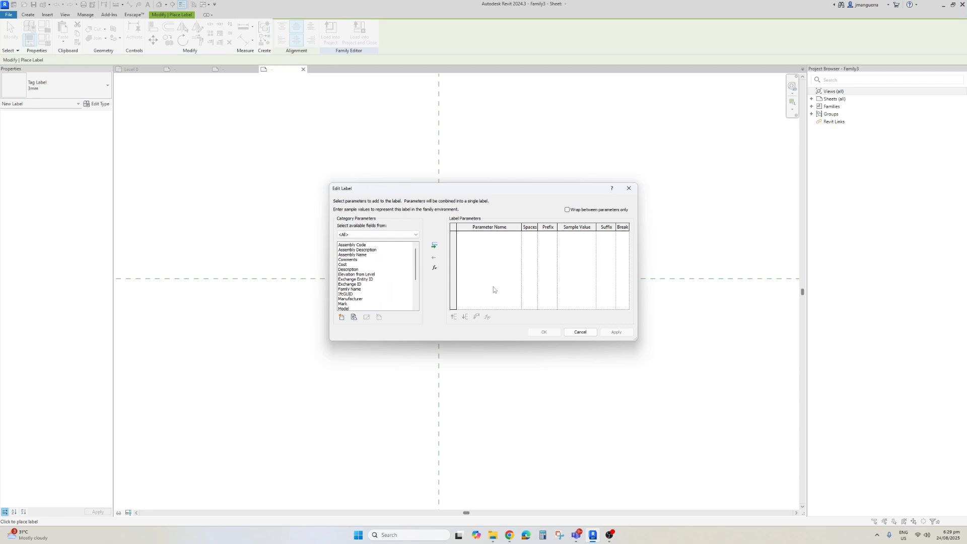
{"action": "left_click", "coordinate": [580, 332]}
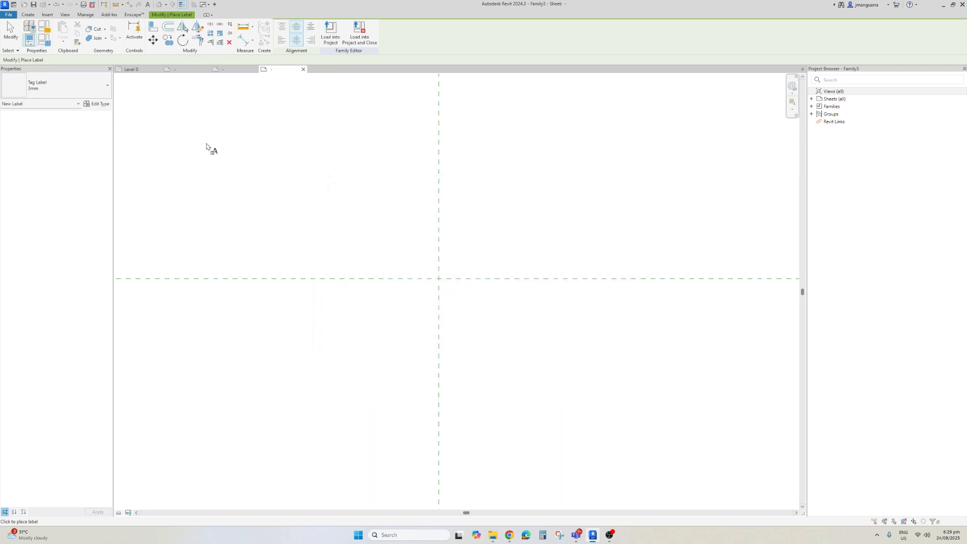
Change the family category to Pipe Tags
{"action": "left_click", "coordinate": [45, 31]}
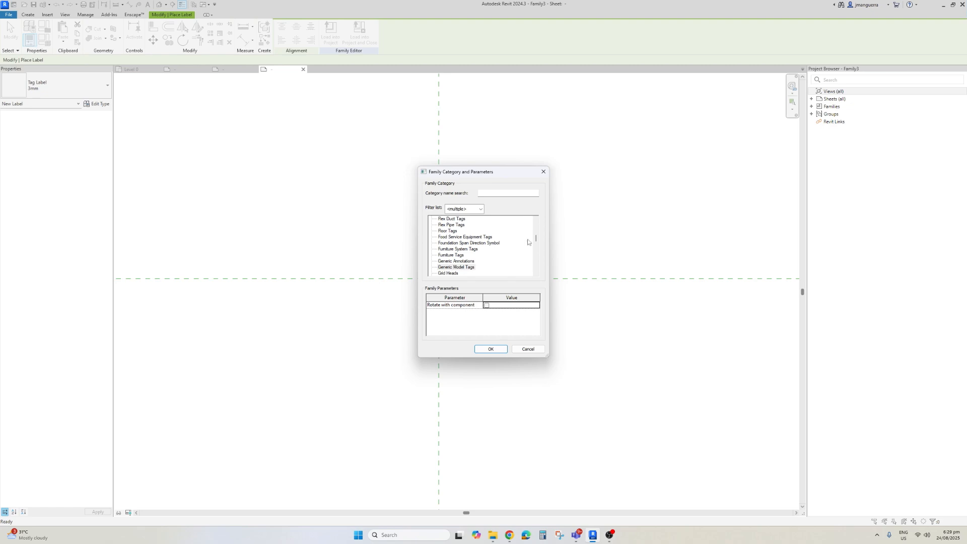
{"action": "left_click_drag", "start_coordinate": [534, 241], "coordinate": [533, 240]}
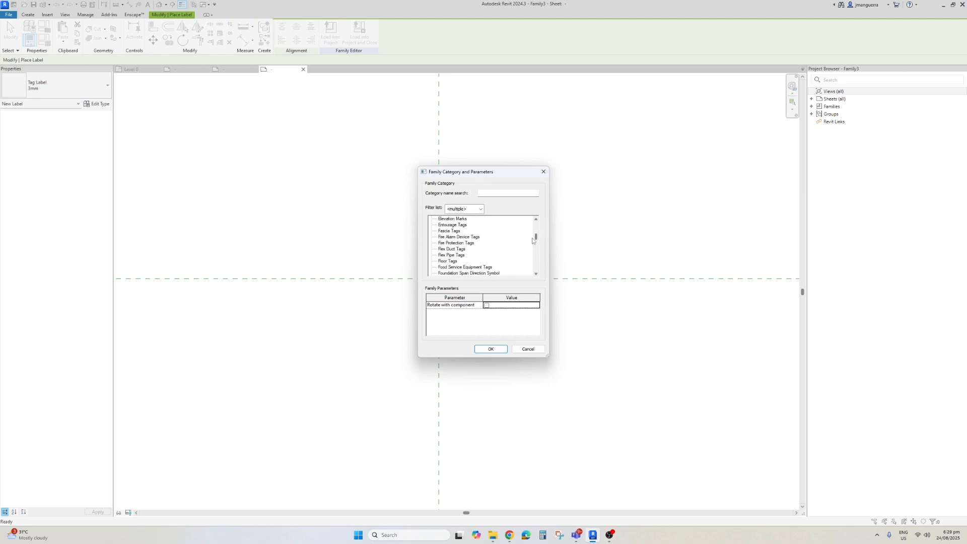
{"action": "scroll", "coordinate": [446, 270], "scroll_direction": "up", "scroll_amount": 3}
{"action": "scroll", "coordinate": [446, 269], "scroll_direction": "down", "scroll_amount": 5}
{"action": "scroll", "coordinate": [455, 259], "scroll_direction": "down", "scroll_amount": 6}
{"action": "scroll", "coordinate": [456, 263], "scroll_direction": "down", "scroll_amount": 2}
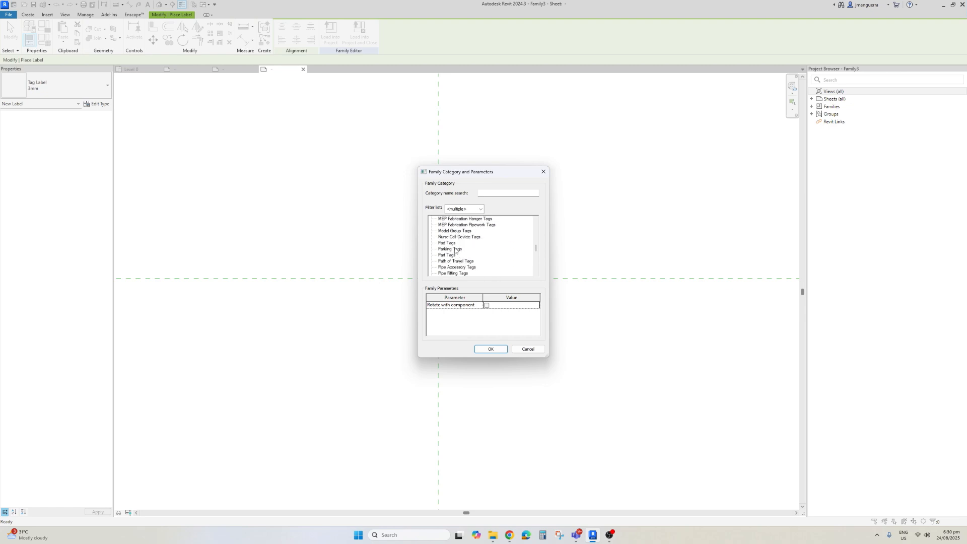
{"action": "scroll", "coordinate": [460, 255], "scroll_direction": "down", "scroll_amount": 1}
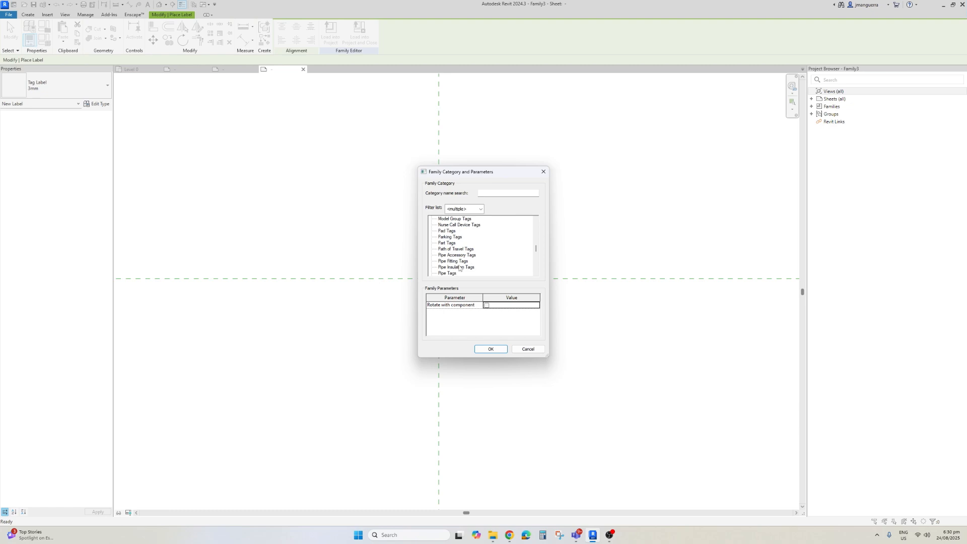
{"action": "left_click", "coordinate": [447, 275]}
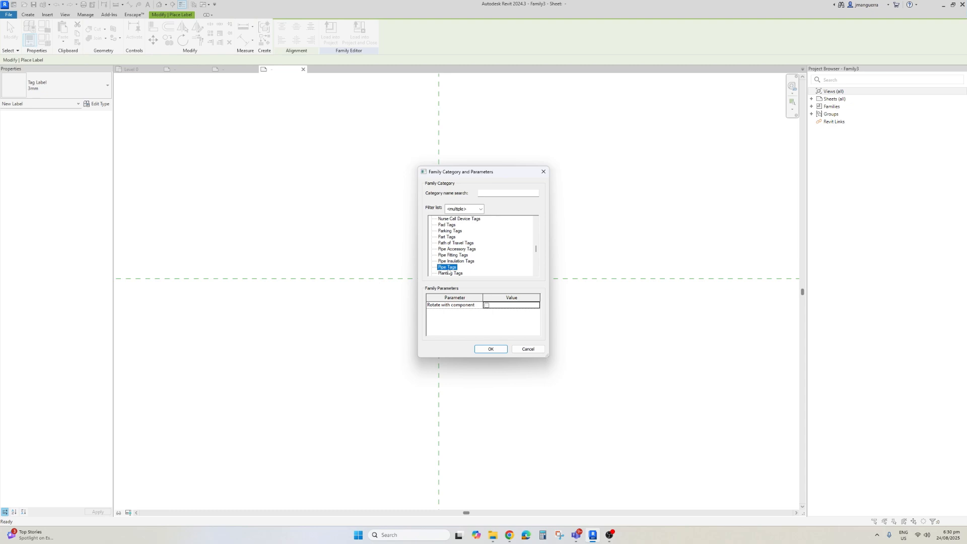
{"action": "left_click", "coordinate": [492, 350]}
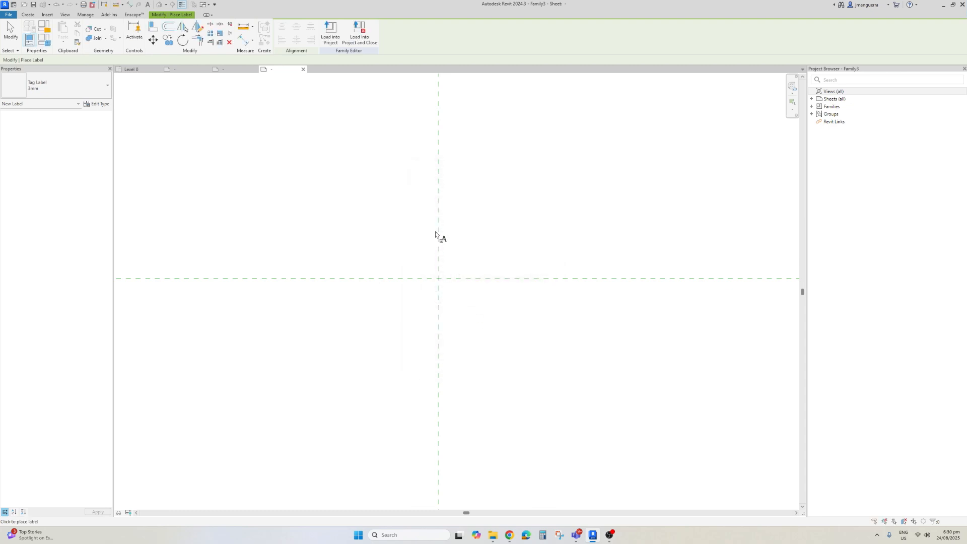
Examine the pipe parameters available for a label, such as Size, without adding a label
{"action": "left_click", "coordinate": [433, 277]}
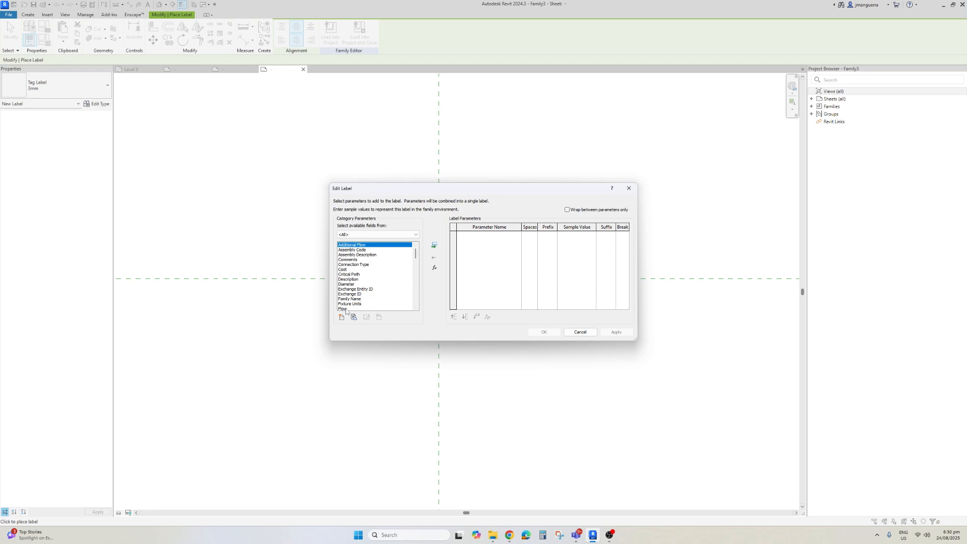
{"action": "left_click_drag", "start_coordinate": [415, 256], "coordinate": [414, 287]}
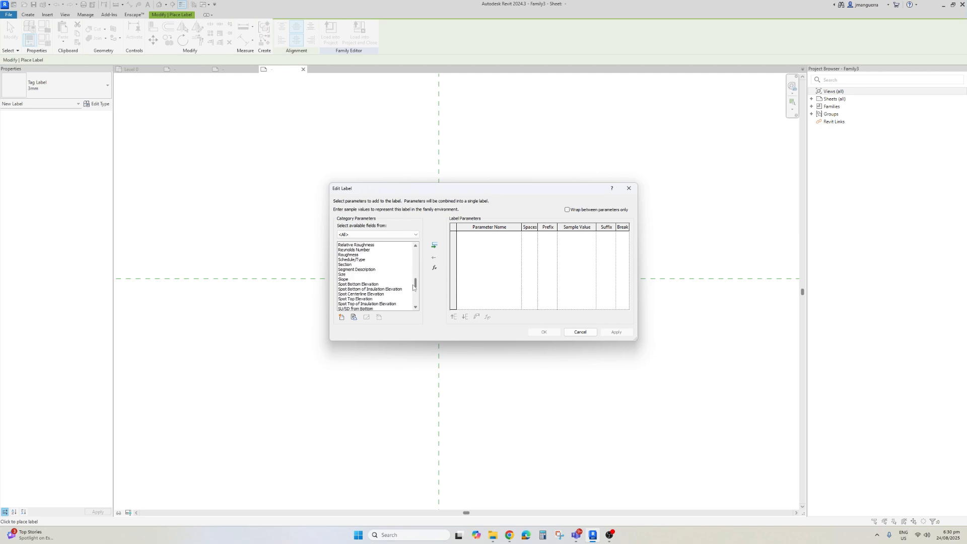
{"action": "left_click", "coordinate": [344, 275]}
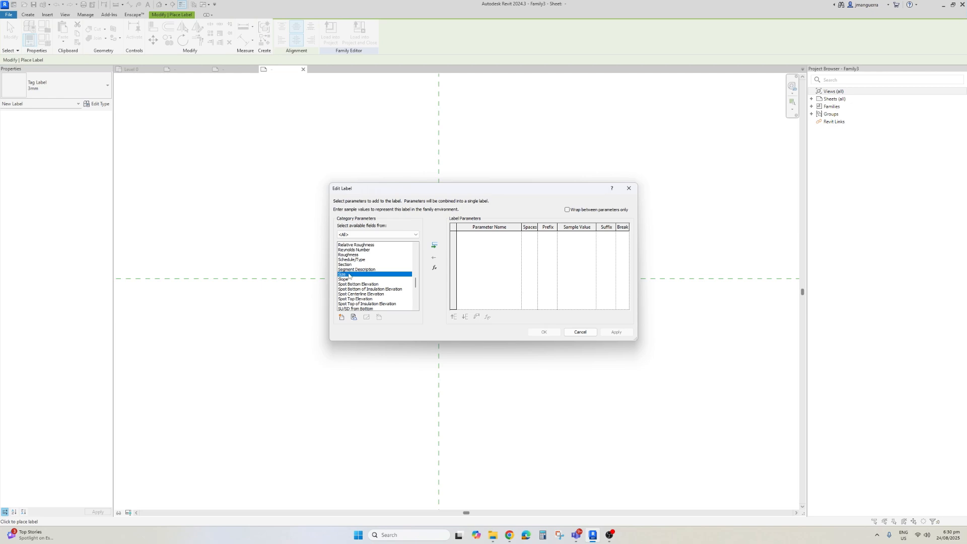
{"action": "left_click", "coordinate": [580, 333]}
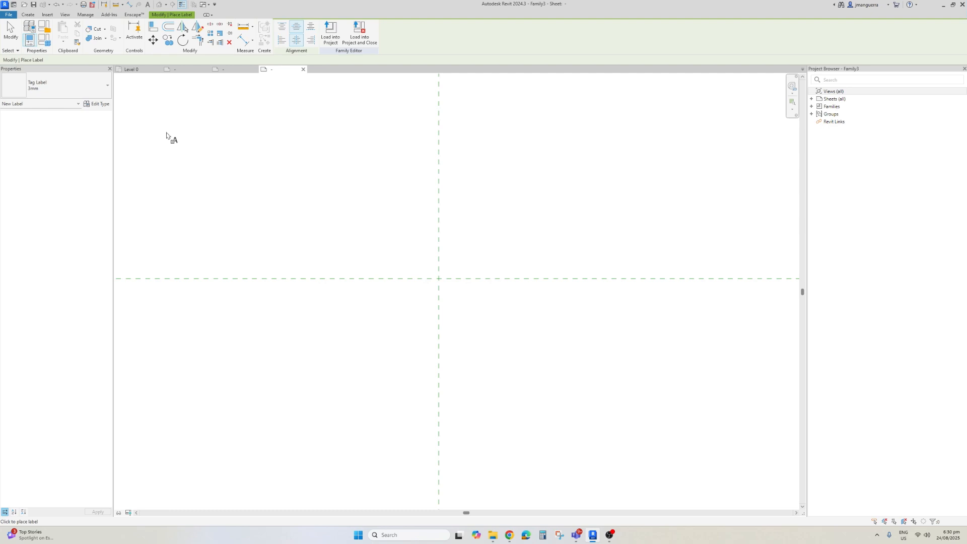
{"action": "key", "text": "Escape"}
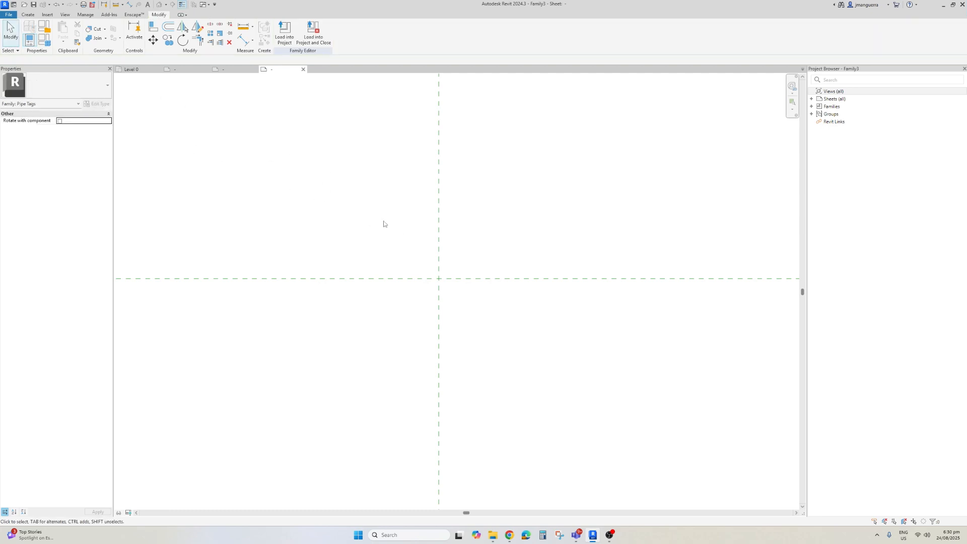
Change the family category to Generic Annotations
{"action": "left_click", "coordinate": [45, 28]}
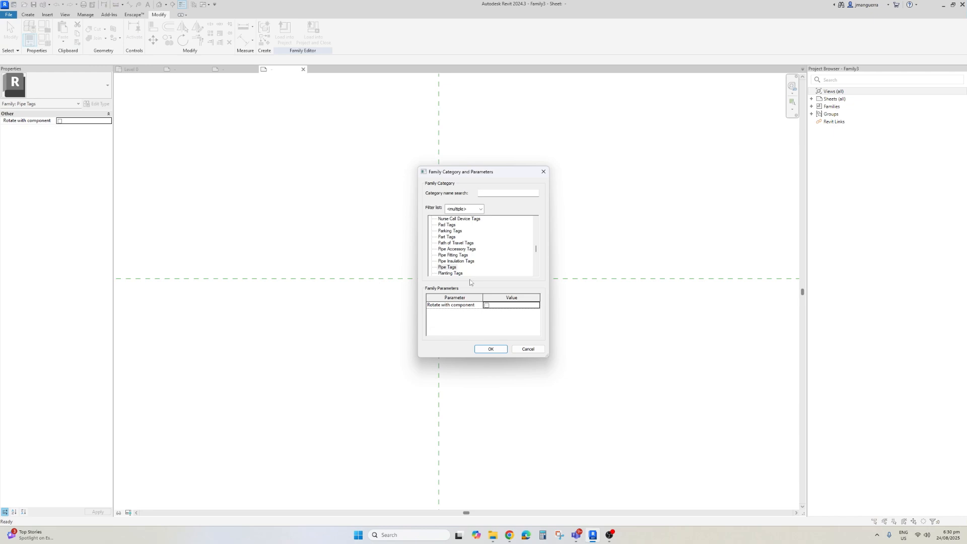
{"action": "left_click", "coordinate": [536, 258]}
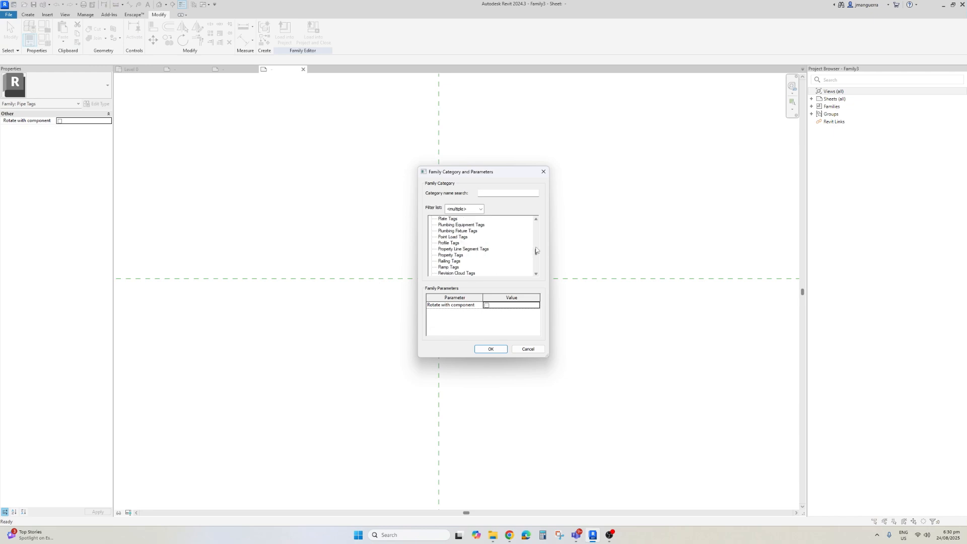
{"action": "left_click_drag", "start_coordinate": [536, 253], "coordinate": [535, 221]}
{"action": "scroll", "coordinate": [452, 260], "scroll_direction": "down", "scroll_amount": 3}
{"action": "scroll", "coordinate": [453, 264], "scroll_direction": "down", "scroll_amount": 9}
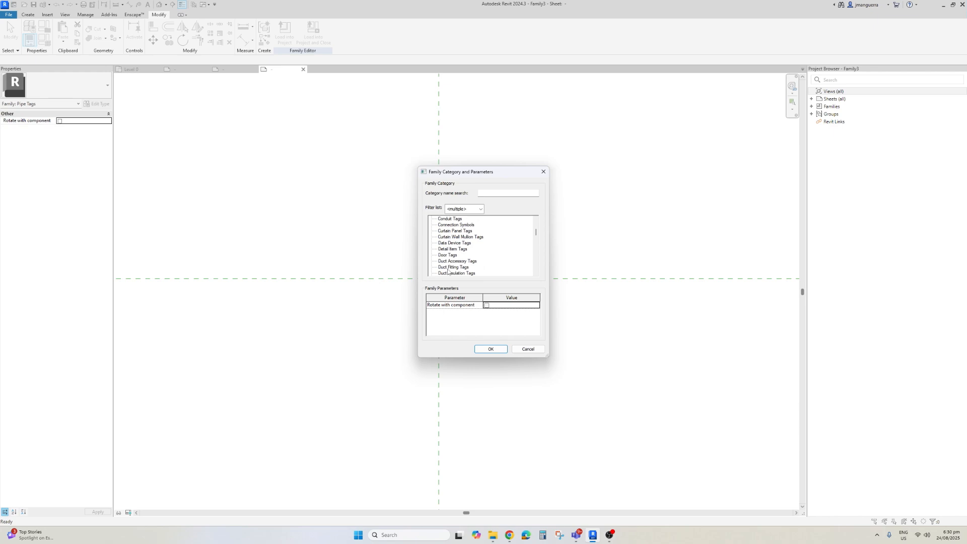
{"action": "scroll", "coordinate": [449, 262], "scroll_direction": "down", "scroll_amount": 2}
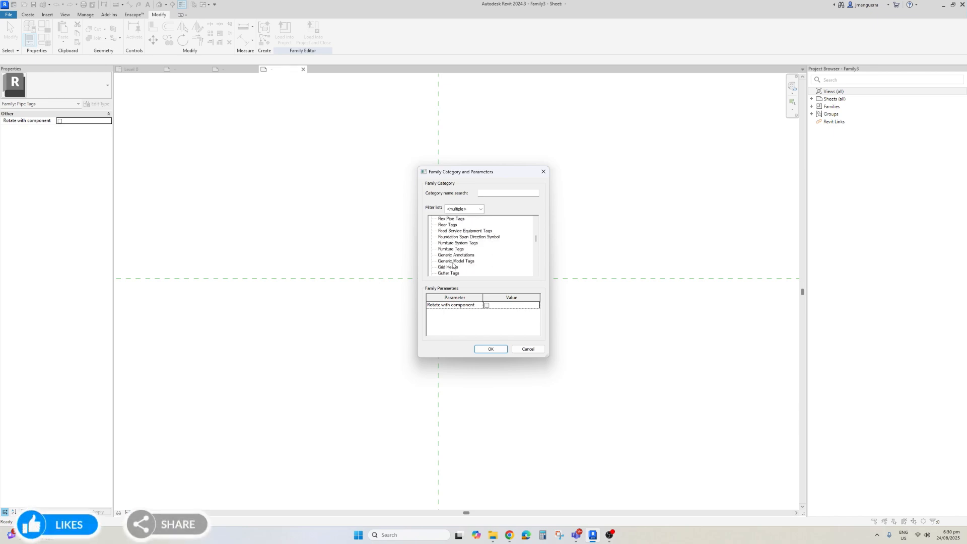
{"action": "scroll", "coordinate": [452, 259], "scroll_direction": "down", "scroll_amount": 1}
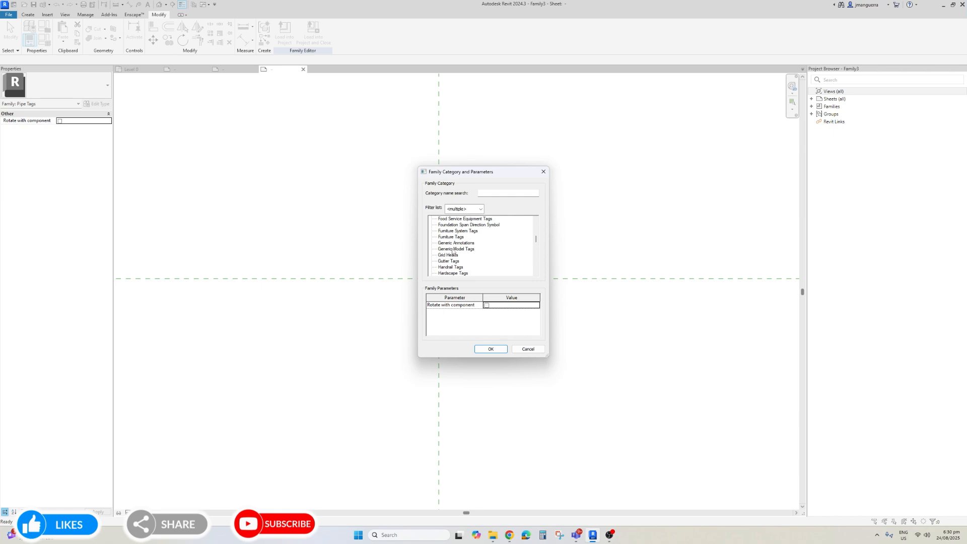
{"action": "left_click", "coordinate": [453, 243]}
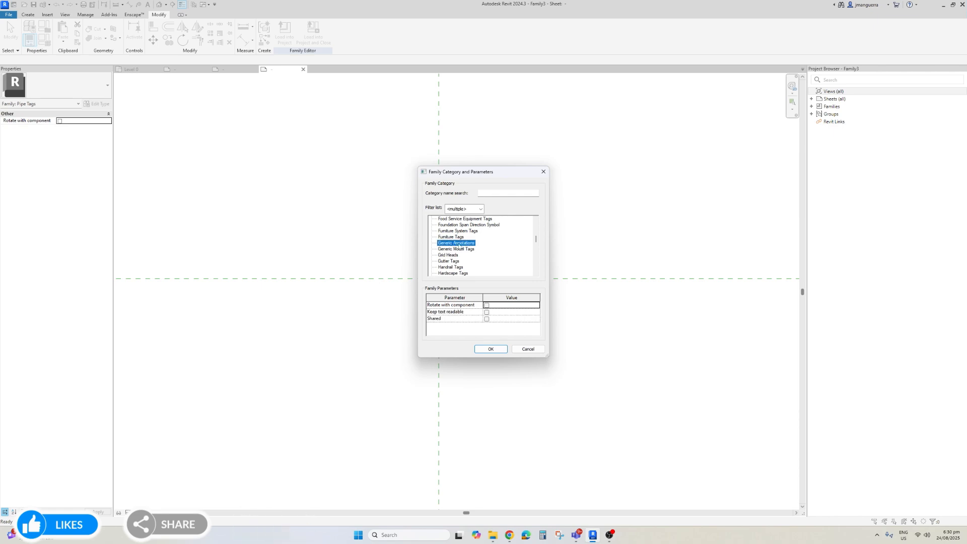
{"action": "left_click", "coordinate": [494, 351]}
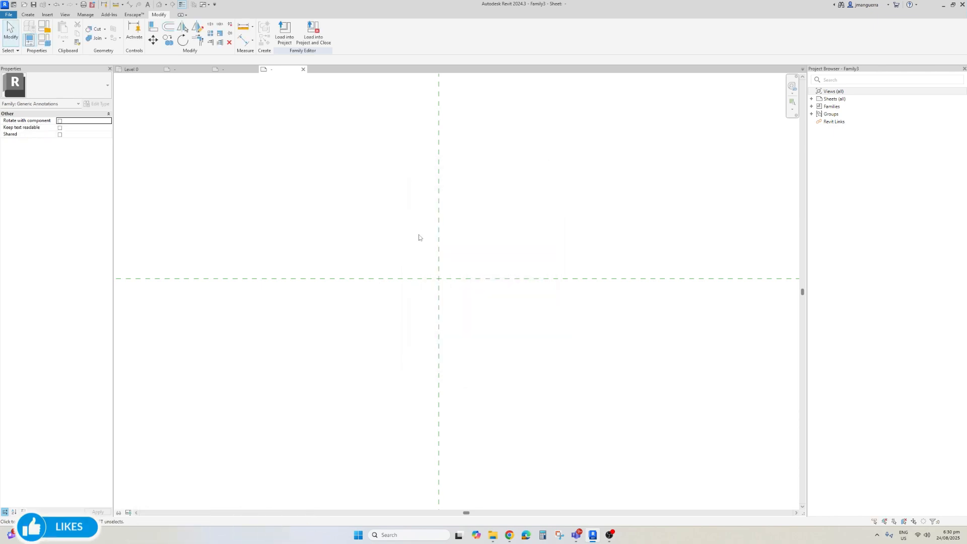
Check which parameters a label offers in the Generic Annotations category, without adding a label
{"action": "left_click", "coordinate": [26, 16]}
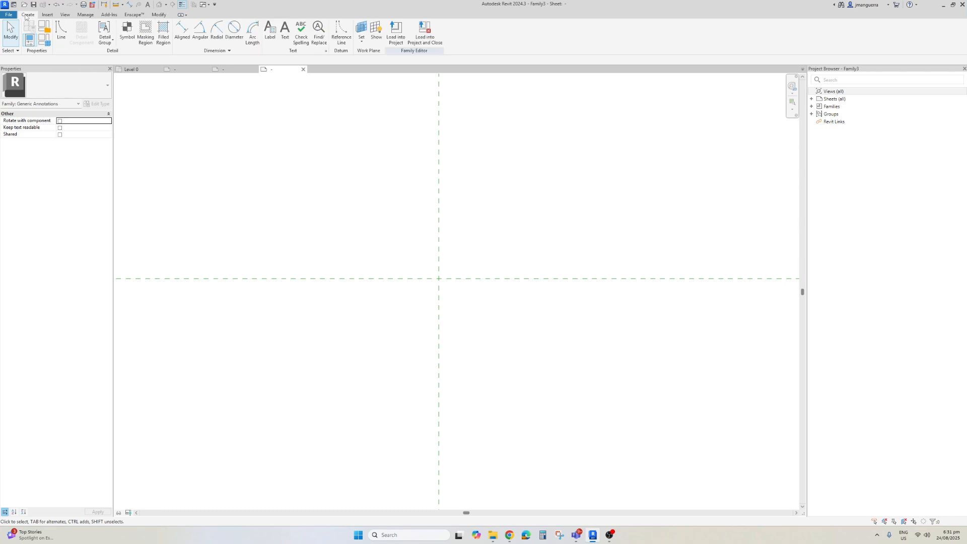
{"action": "left_click", "coordinate": [273, 40]}
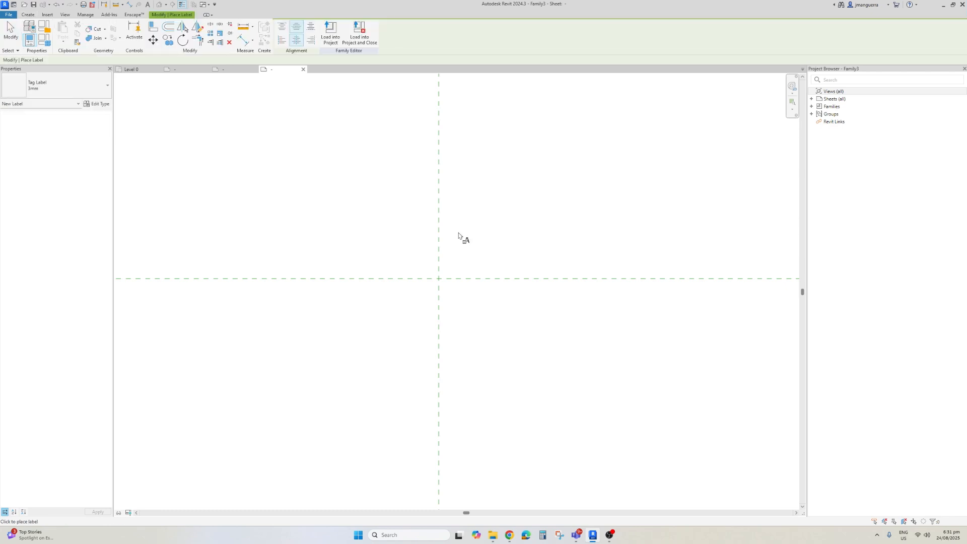
{"action": "left_click", "coordinate": [438, 247]}
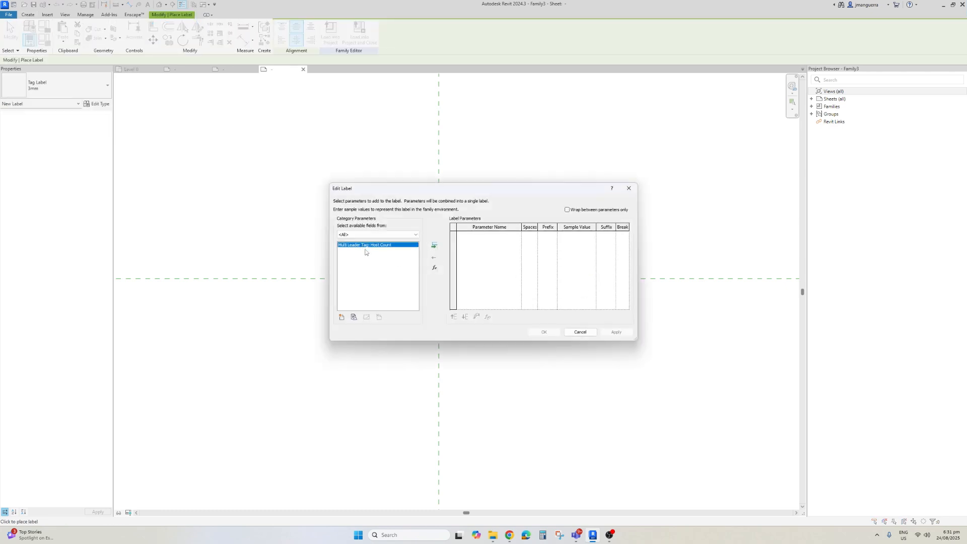
{"action": "left_click", "coordinate": [581, 332]}
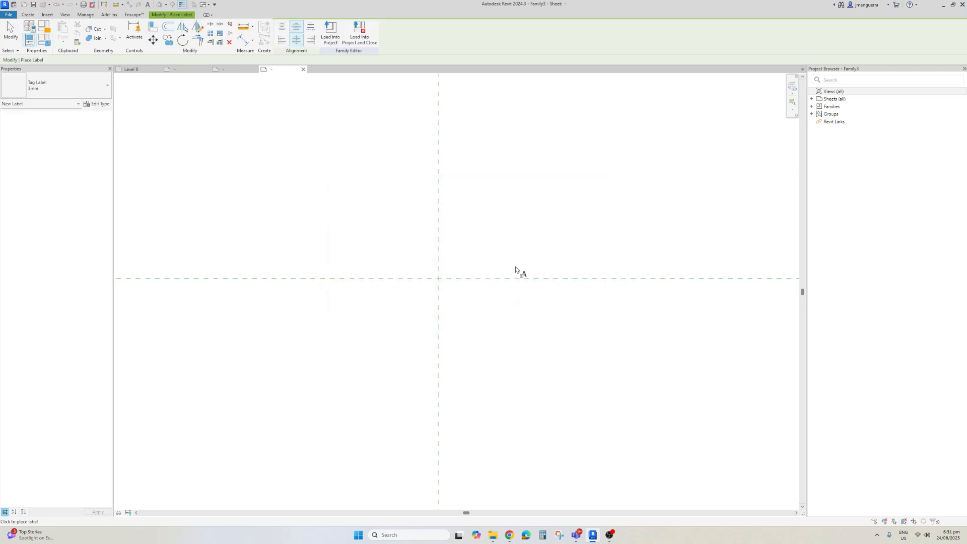
Set the family category to Generic Model Tags
{"action": "left_click", "coordinate": [43, 39]}
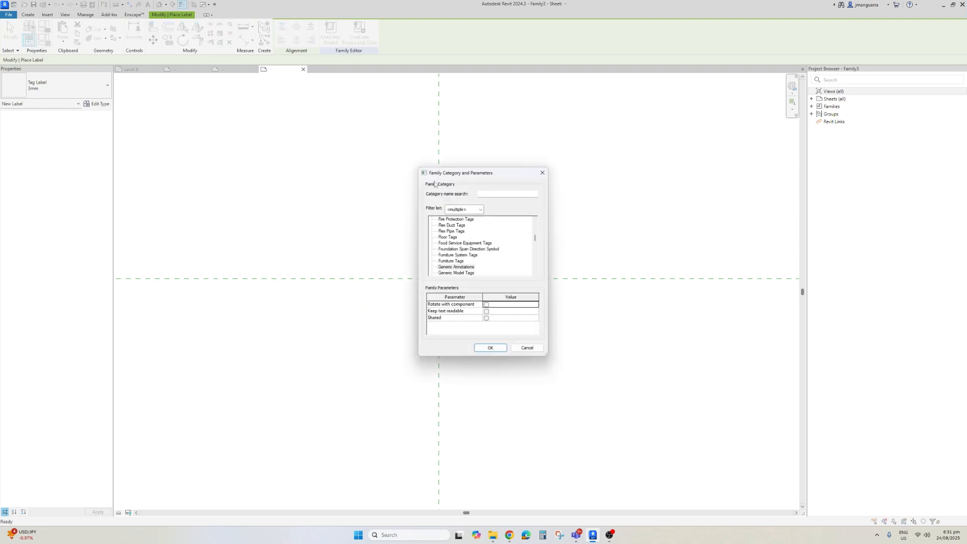
{"action": "left_click", "coordinate": [473, 273]}
{"action": "left_click", "coordinate": [491, 349]}
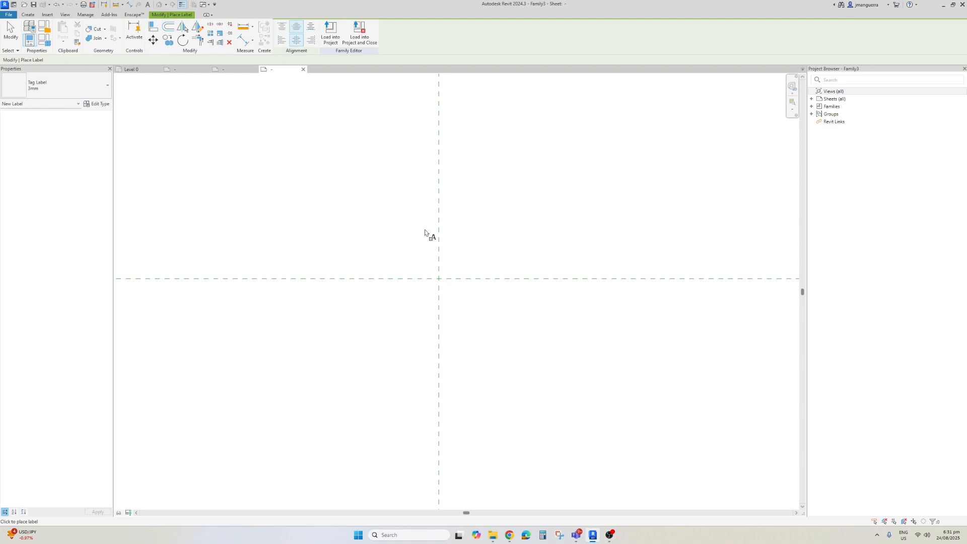
Check which parameters a label offers in the Generic Model Tags category, without adding a label
{"action": "left_click", "coordinate": [423, 252]}
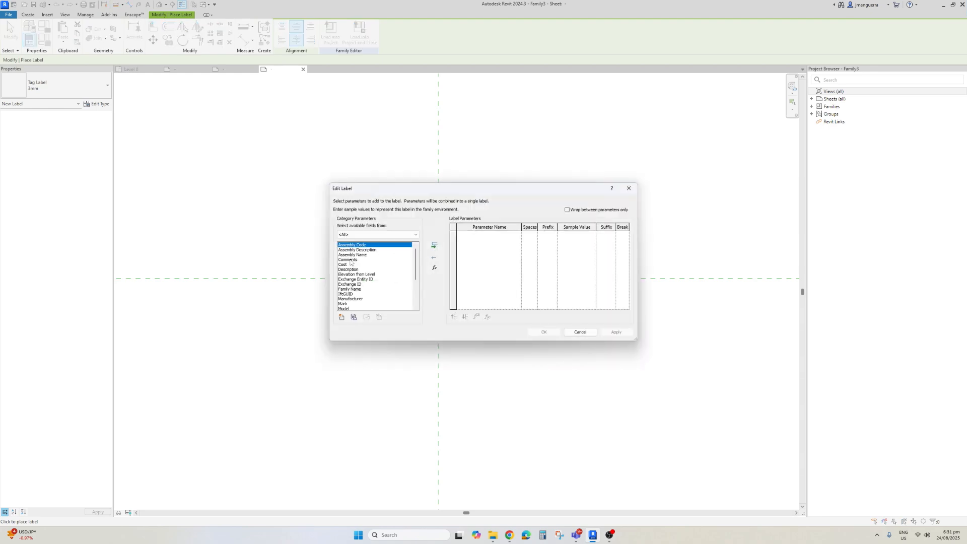
{"action": "left_click_drag", "start_coordinate": [416, 265], "coordinate": [416, 288]}
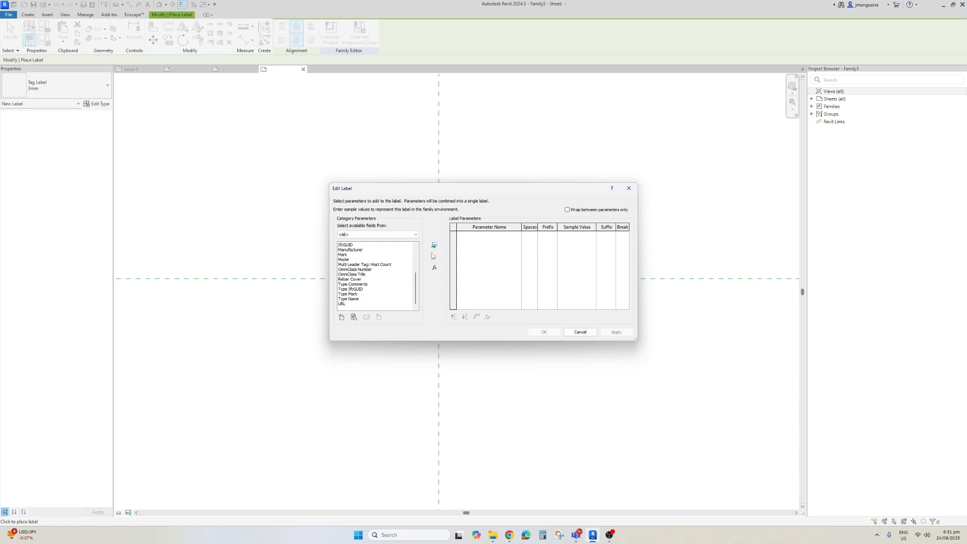
{"action": "key", "text": "Escape"}
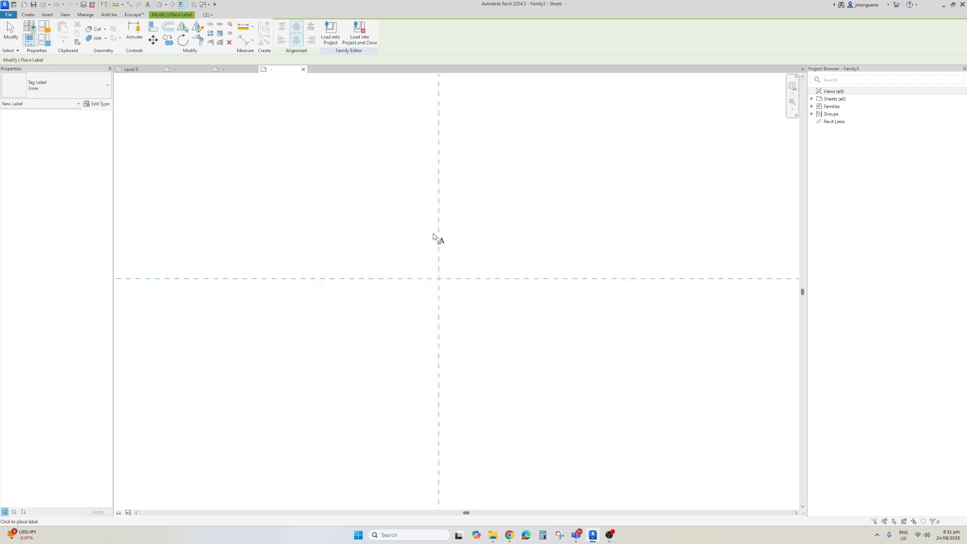
Change the family category to Pipe Tags
{"action": "left_click", "coordinate": [45, 28]}
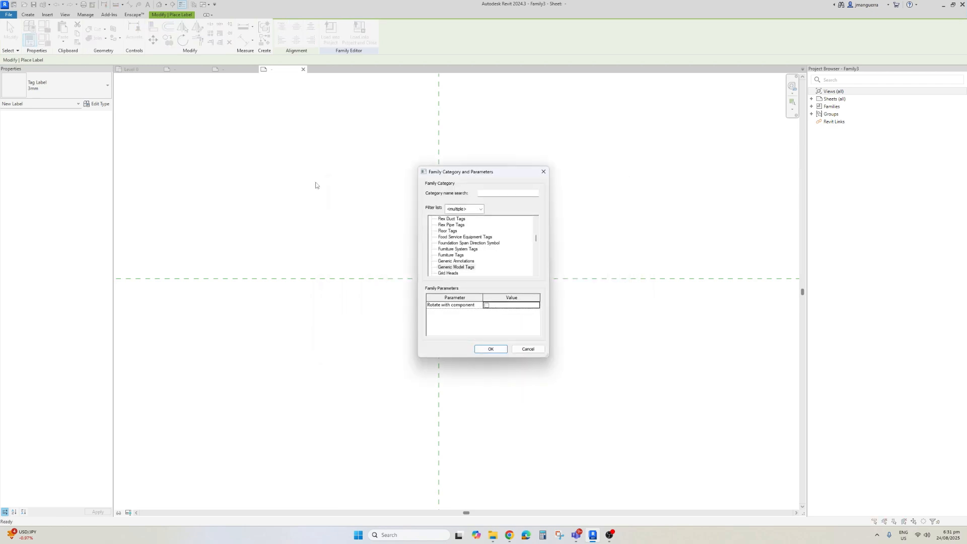
{"action": "left_click_drag", "start_coordinate": [537, 237], "coordinate": [537, 252]}
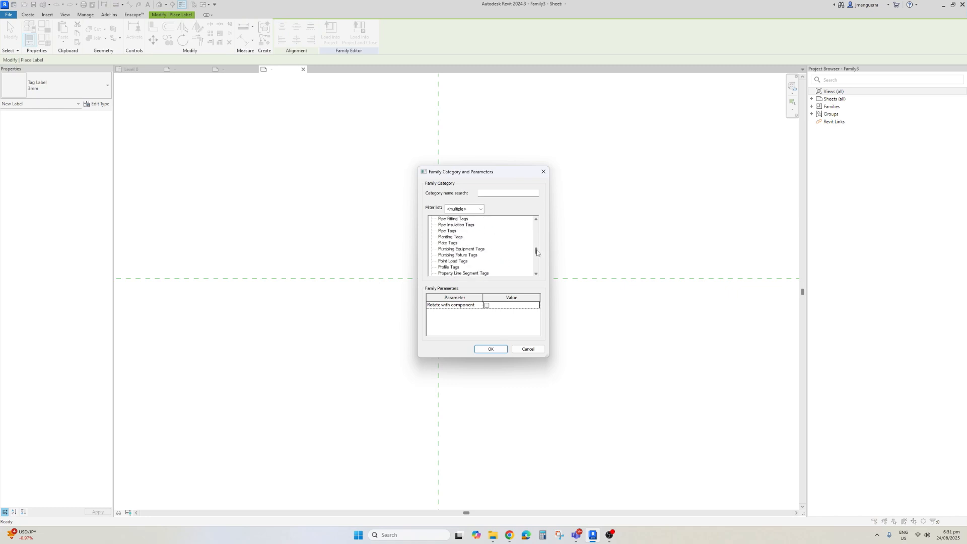
{"action": "left_click", "coordinate": [447, 231]}
{"action": "left_click", "coordinate": [491, 349]}
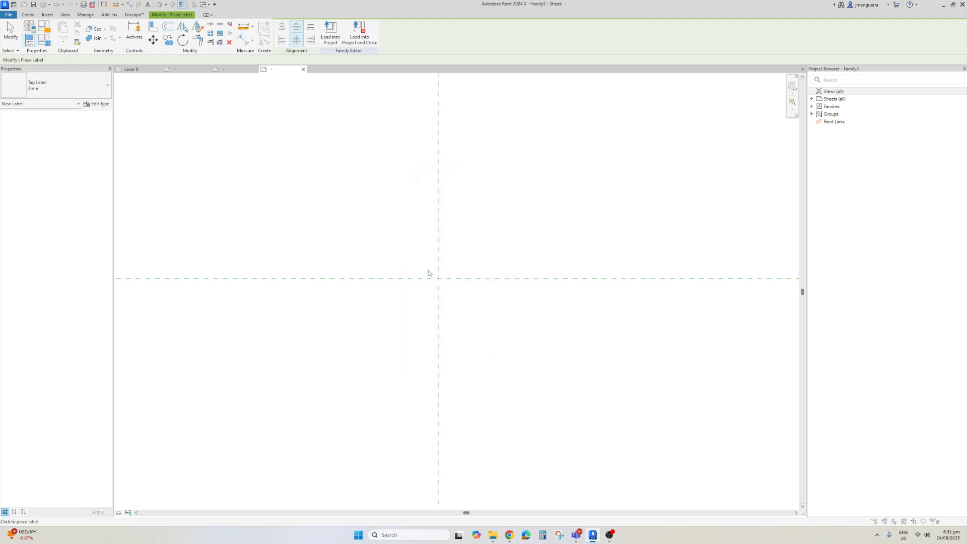
Place a label near the reference plane intersection with the Size parameter and the suffix SP
{"action": "left_click", "coordinate": [430, 273]}
{"action": "left_click_drag", "start_coordinate": [416, 253], "coordinate": [411, 288]}
{"action": "left_click", "coordinate": [343, 260]}
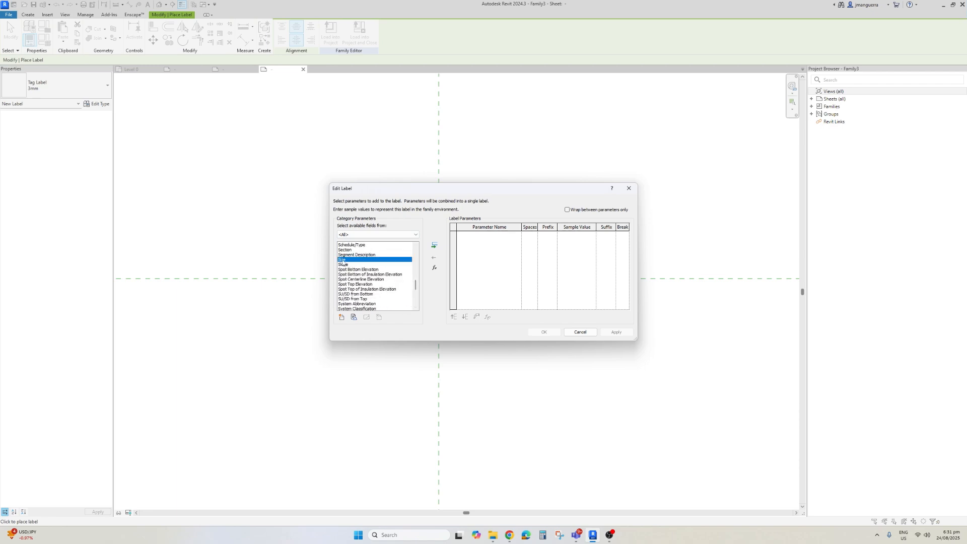
{"action": "left_click", "coordinate": [434, 245]}
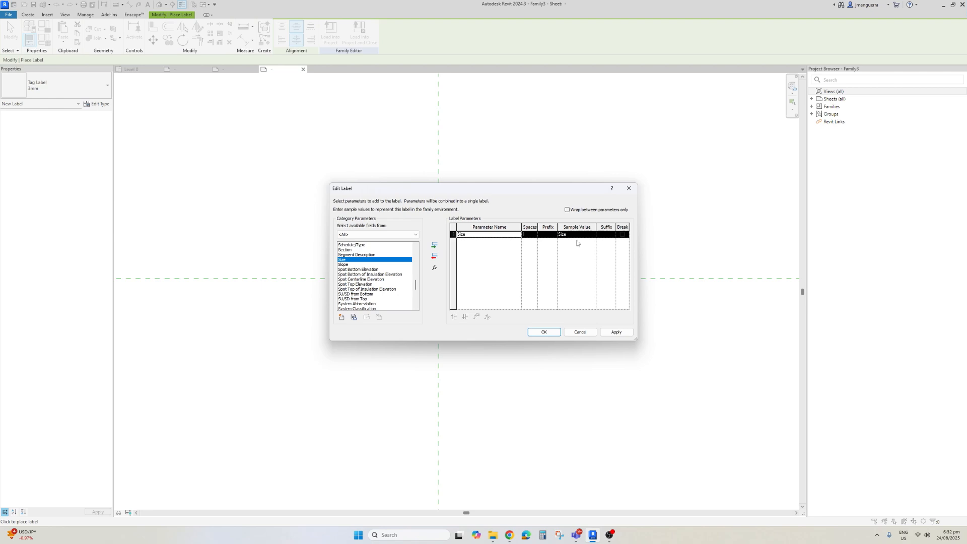
{"action": "left_click", "coordinate": [607, 235]}
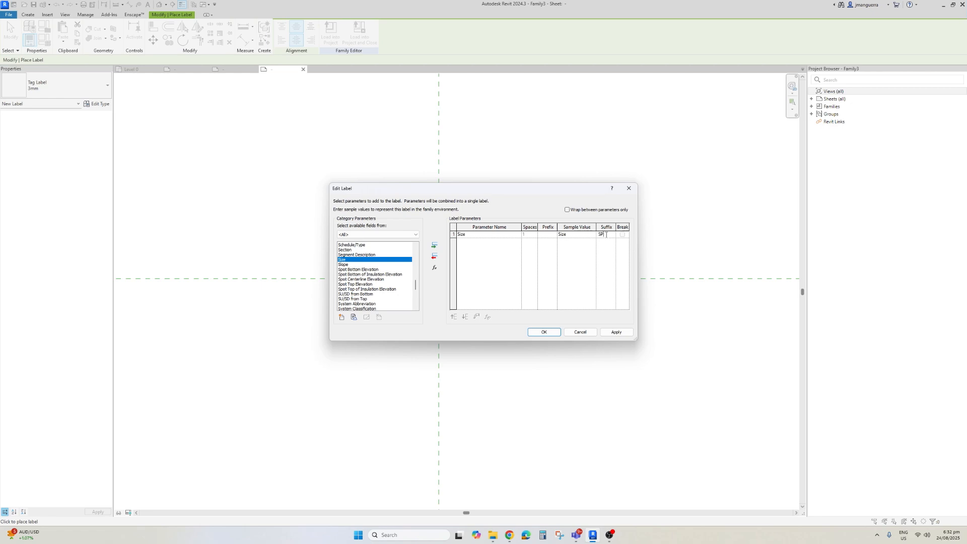
{"action": "left_click", "coordinate": [548, 335]}
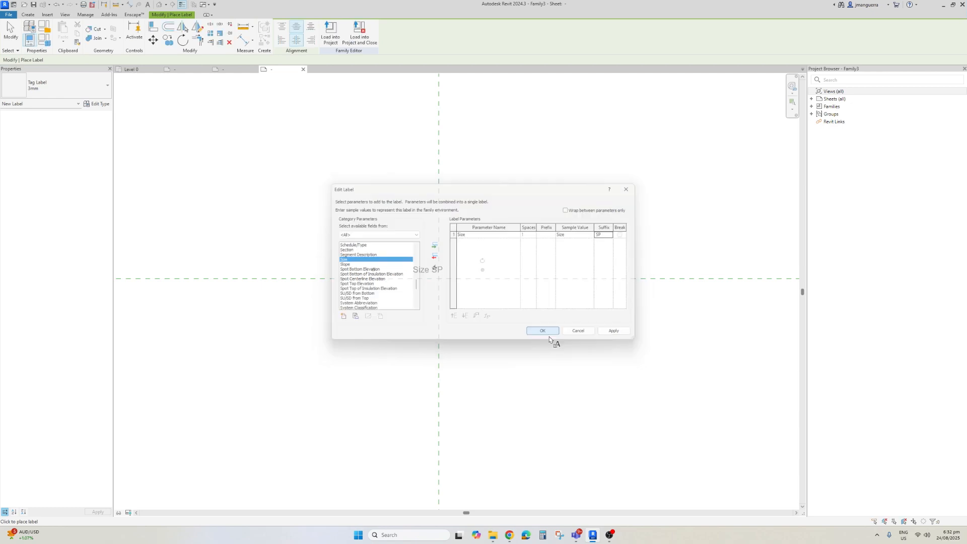
{"action": "scroll", "coordinate": [438, 277], "scroll_direction": "up", "scroll_amount": 4}
{"action": "scroll", "coordinate": [445, 269], "scroll_direction": "down", "scroll_amount": 2}
{"action": "key", "text": "Escape"}
Duplicate the label's type as 2.5 and set its font to Arial Narrow and its text size to 2.5 mm
{"action": "left_click", "coordinate": [441, 263]}
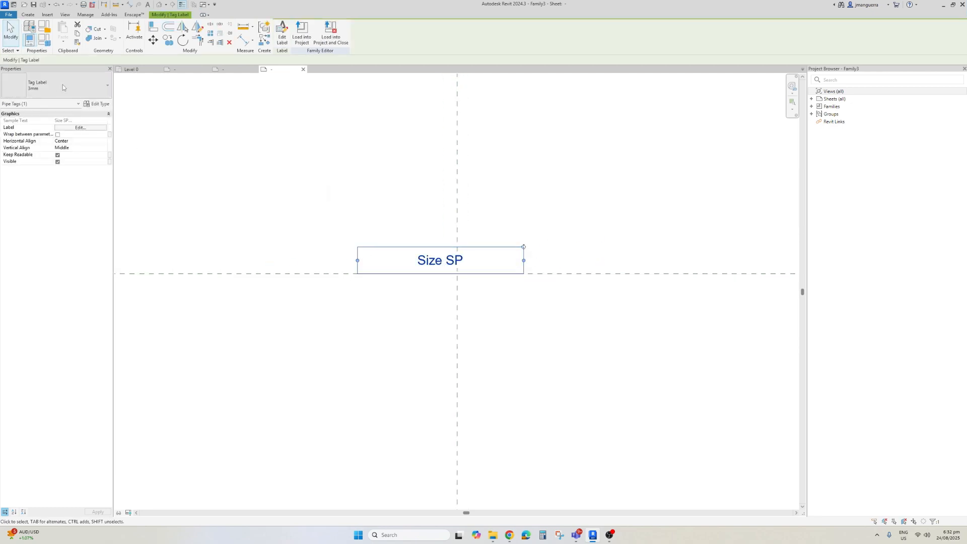
{"action": "left_click", "coordinate": [99, 104]}
{"action": "left_click", "coordinate": [488, 141]}
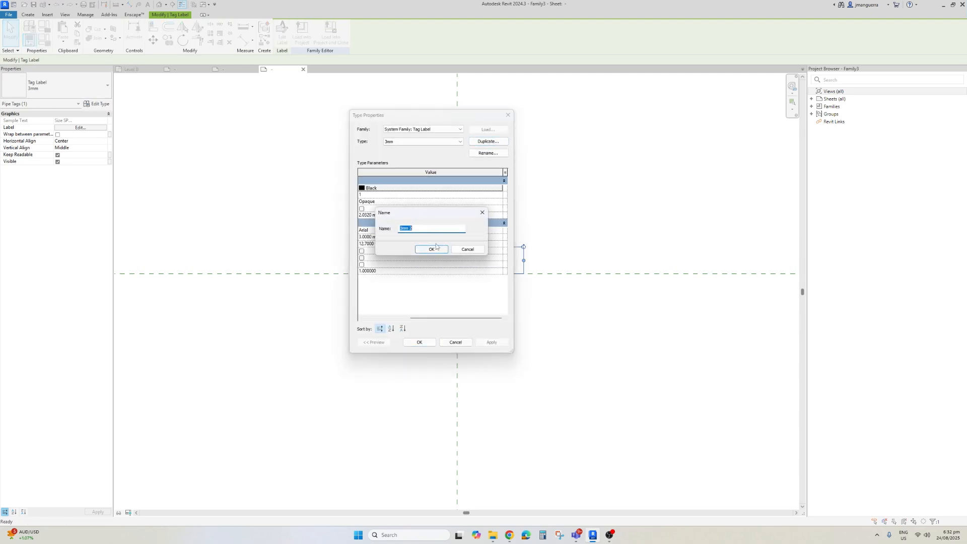
{"action": "type", "text": "2.5"}
{"action": "left_click", "coordinate": [431, 249]}
{"action": "left_click", "coordinate": [501, 231]}
{"action": "left_click", "coordinate": [500, 232]}
{"action": "left_click", "coordinate": [392, 251]}
{"action": "left_click", "coordinate": [387, 237]}
{"action": "type", "text": "2"}
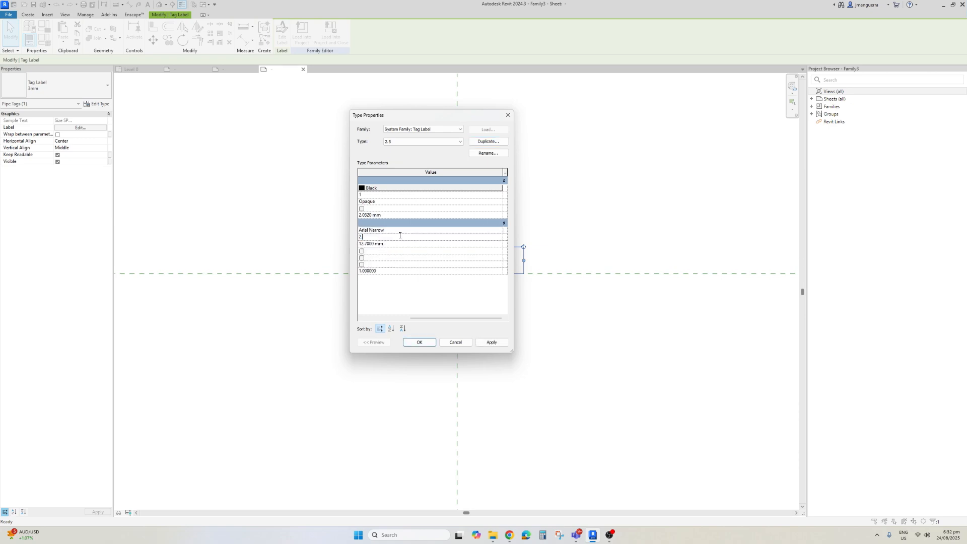
{"action": "left_click", "coordinate": [420, 343]}
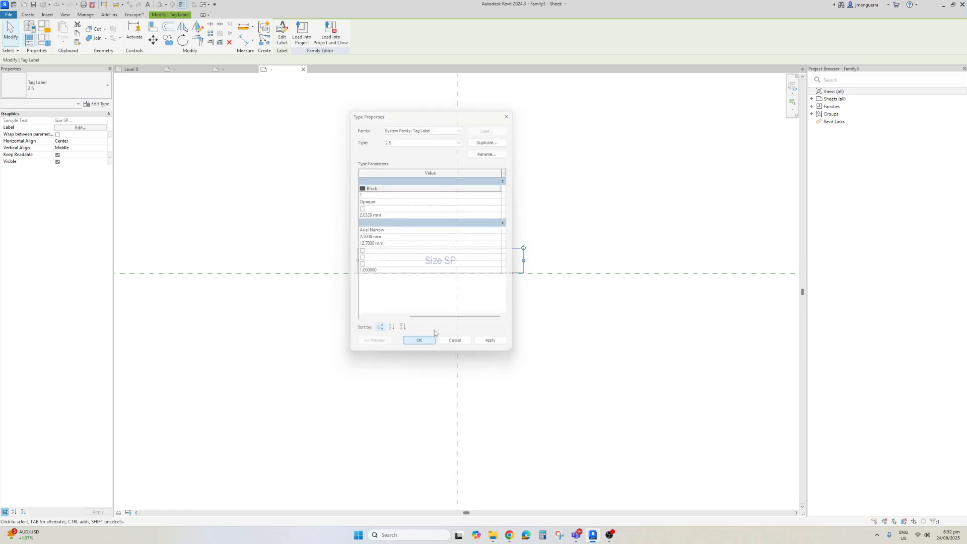
Move the Size SP label onto the intersection of the reference planes
{"action": "left_click_drag", "start_coordinate": [447, 250], "coordinate": [463, 262]}
{"action": "left_click", "coordinate": [477, 287]}
{"action": "scroll", "coordinate": [455, 286], "scroll_direction": "up", "scroll_amount": 2}
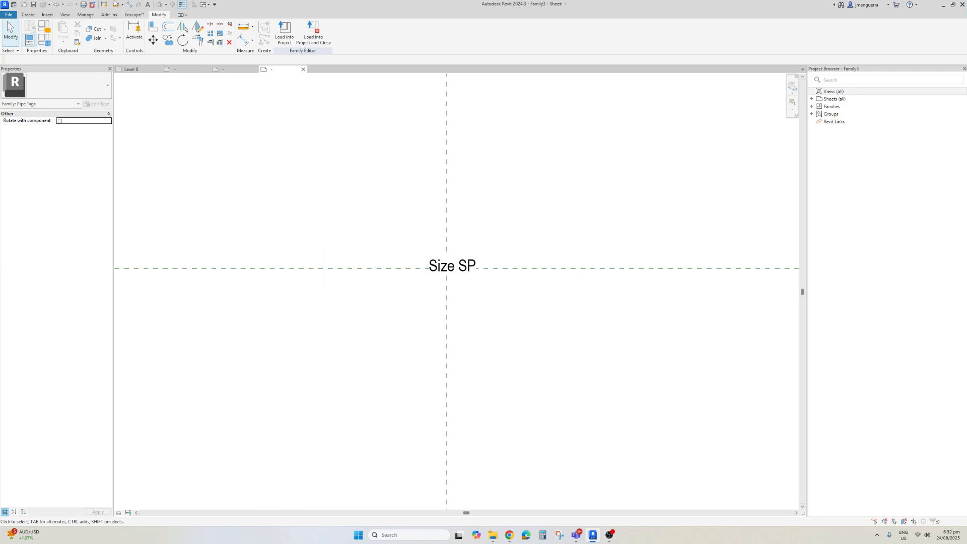
Save the family as PIPE TAG SP in the REVIT folder, accepting the file save options
{"action": "left_click", "coordinate": [10, 17]}
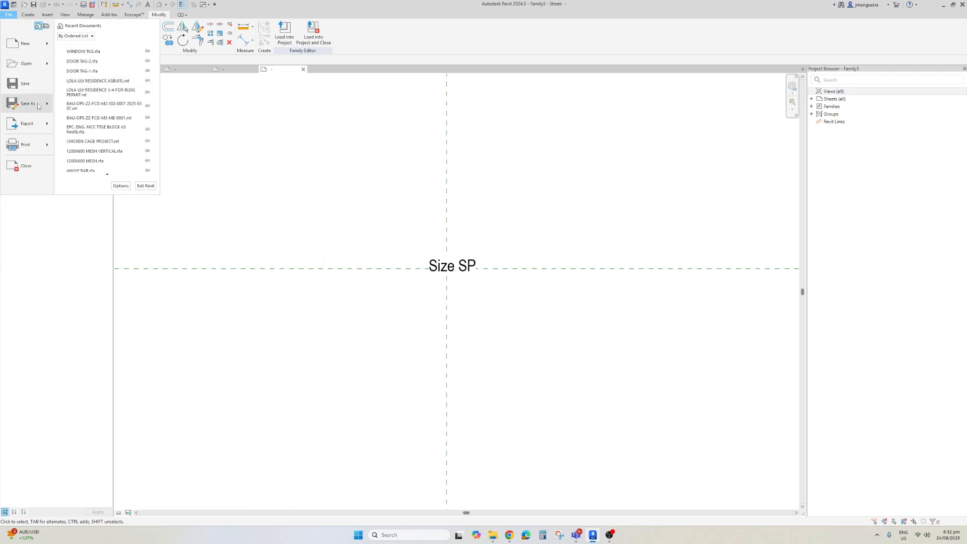
{"action": "left_click", "coordinate": [141, 118]}
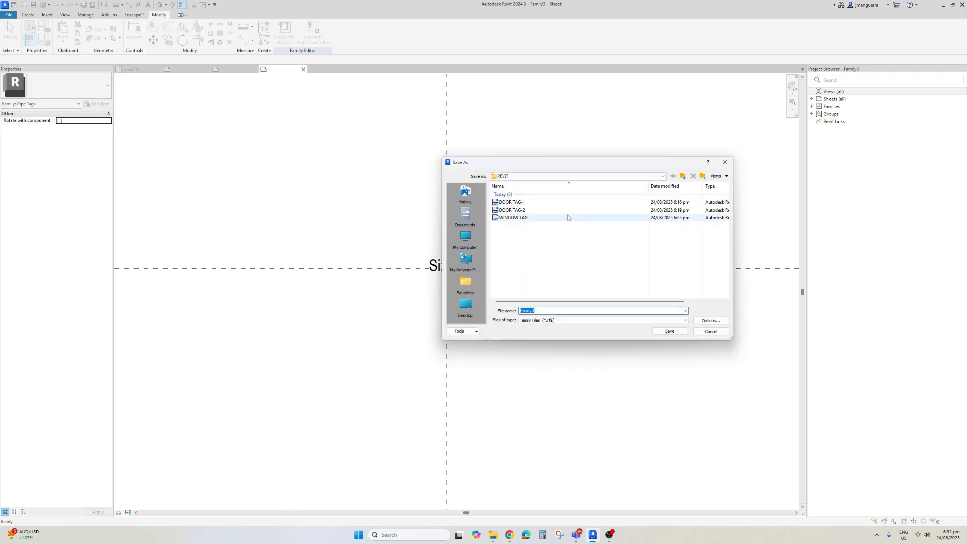
{"action": "type", "text": "PIPE TAG SP"}
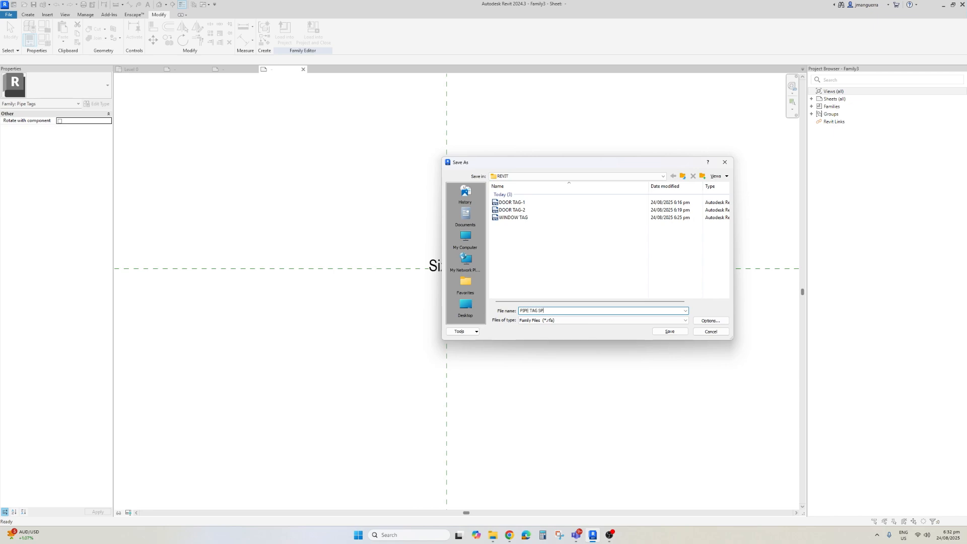
{"action": "left_click", "coordinate": [681, 335]}
{"action": "left_click", "coordinate": [717, 323]}
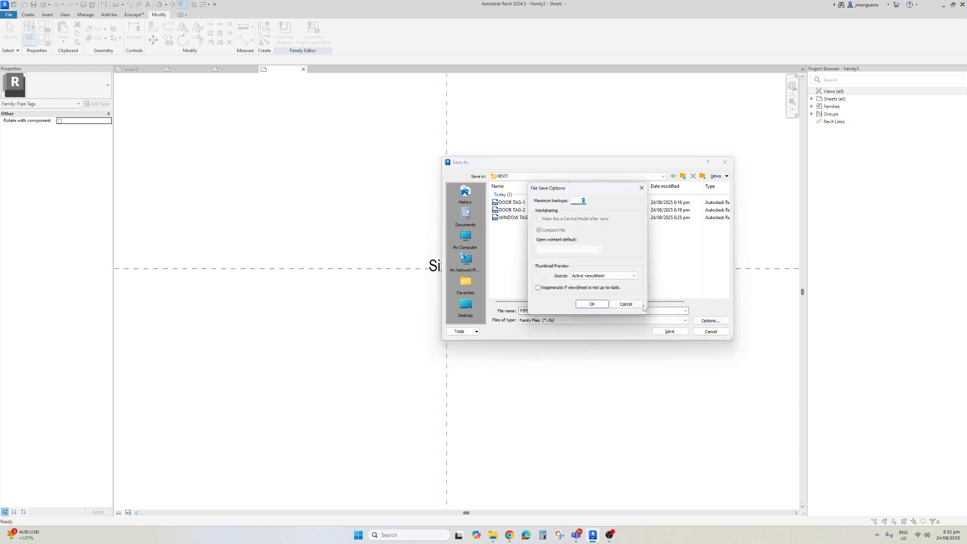
{"action": "left_click", "coordinate": [594, 304]}
{"action": "left_click", "coordinate": [670, 331]}
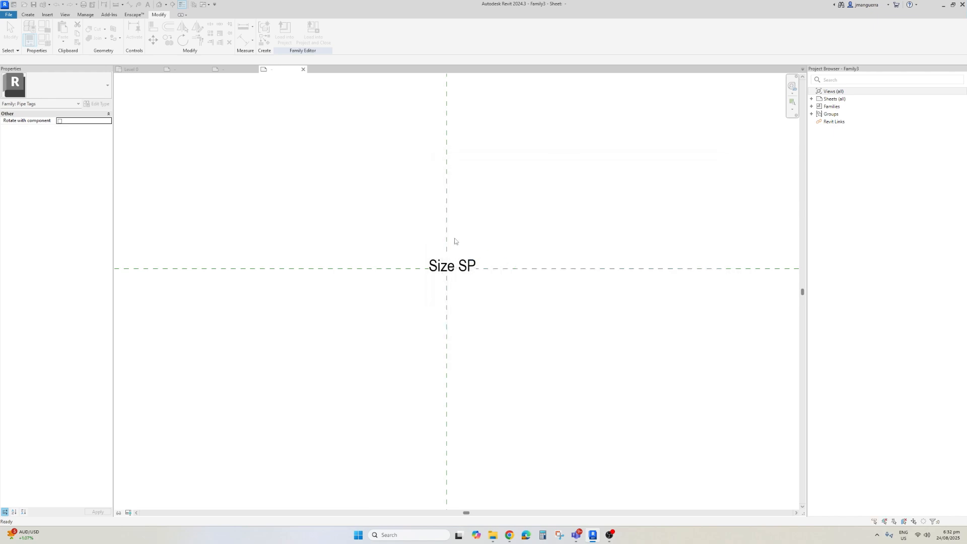
Switch to the project's Level 0 floor plan and change its visual style to one that shows elements in colour
{"action": "key", "text": "ctrl+Tab"}
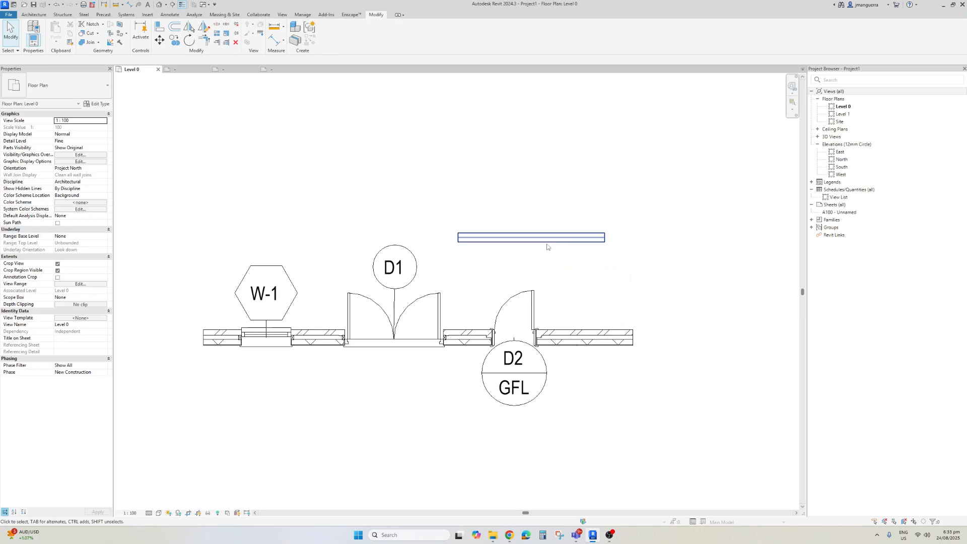
{"action": "left_click", "coordinate": [158, 512]}
{"action": "left_click", "coordinate": [171, 488]}
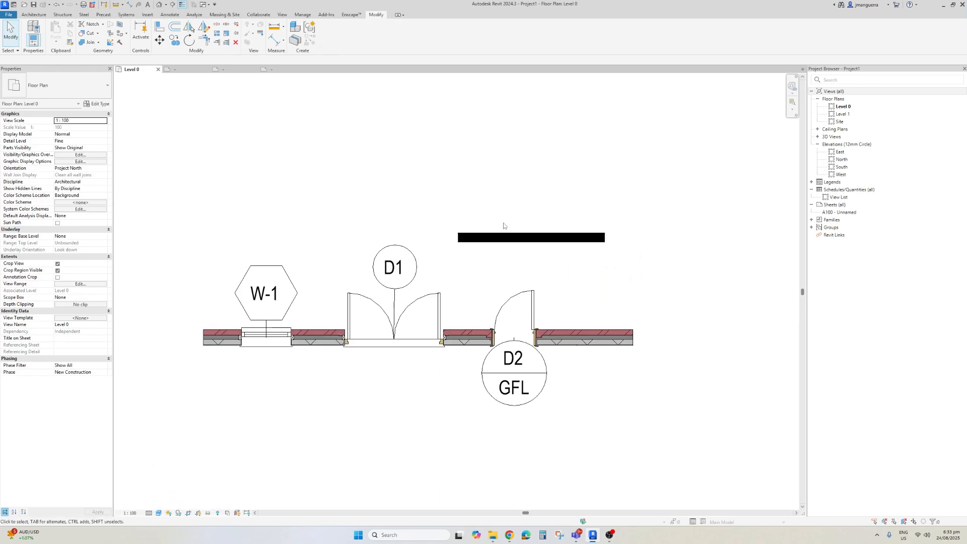
Load the PIPE TAG SP family from the REVIT folder into the project
{"action": "left_click", "coordinate": [148, 15]}
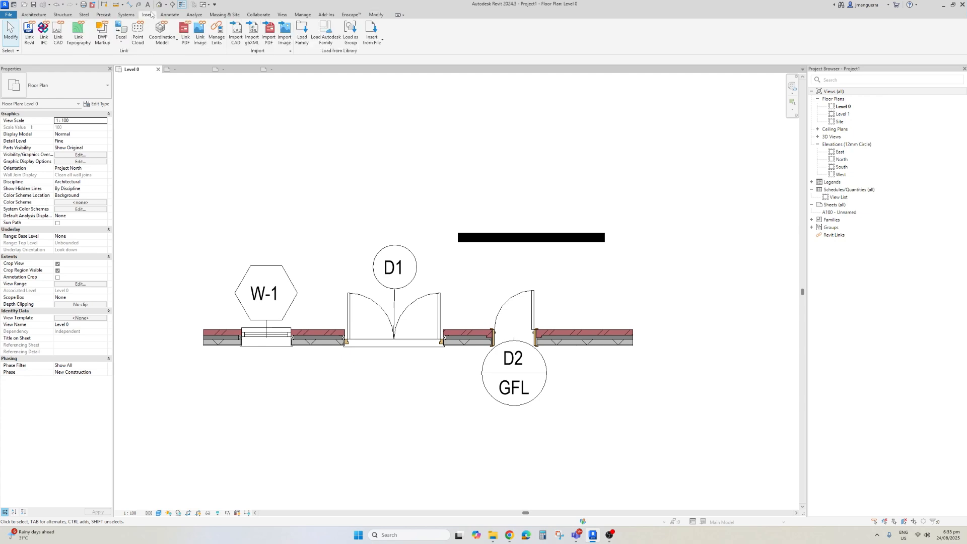
{"action": "left_click", "coordinate": [301, 34]}
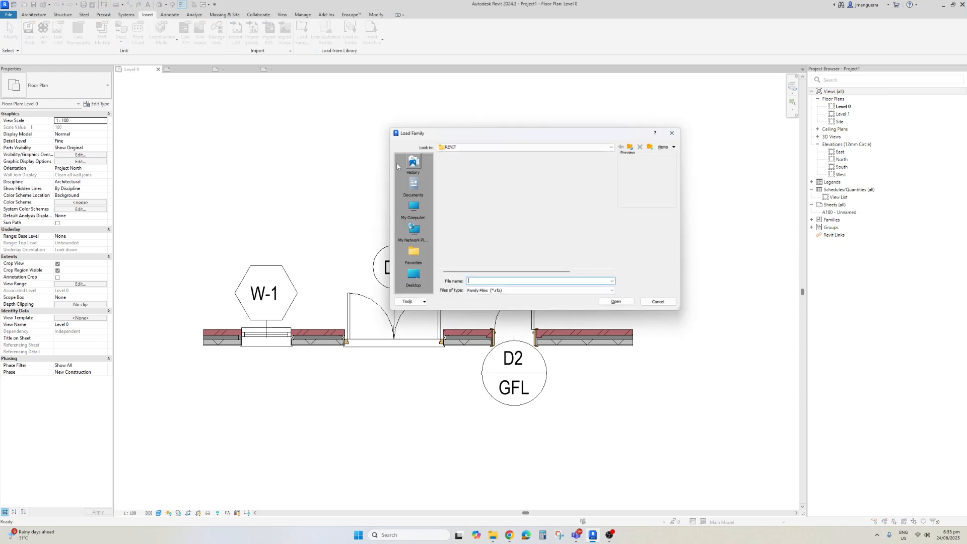
{"action": "left_click", "coordinate": [474, 197]}
{"action": "left_click", "coordinate": [459, 188]}
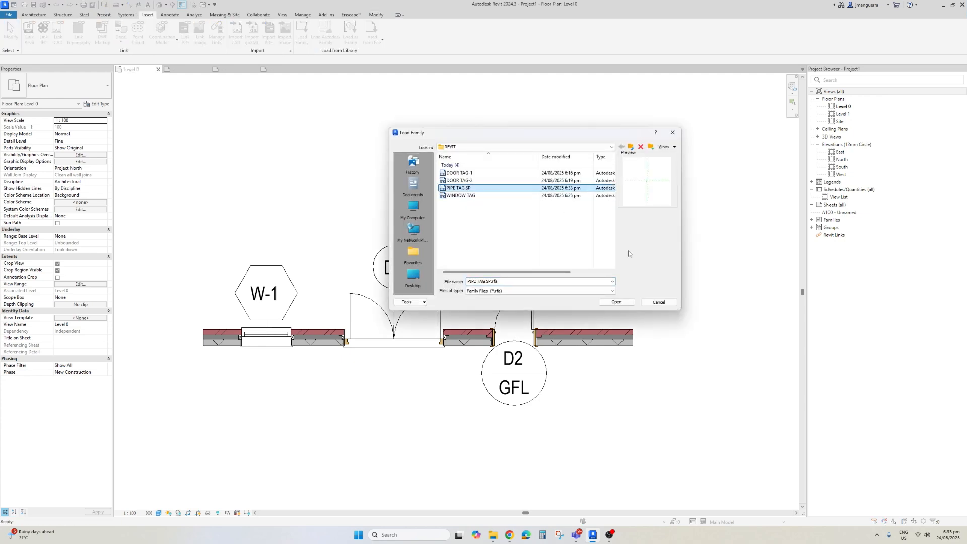
{"action": "left_click", "coordinate": [617, 302]}
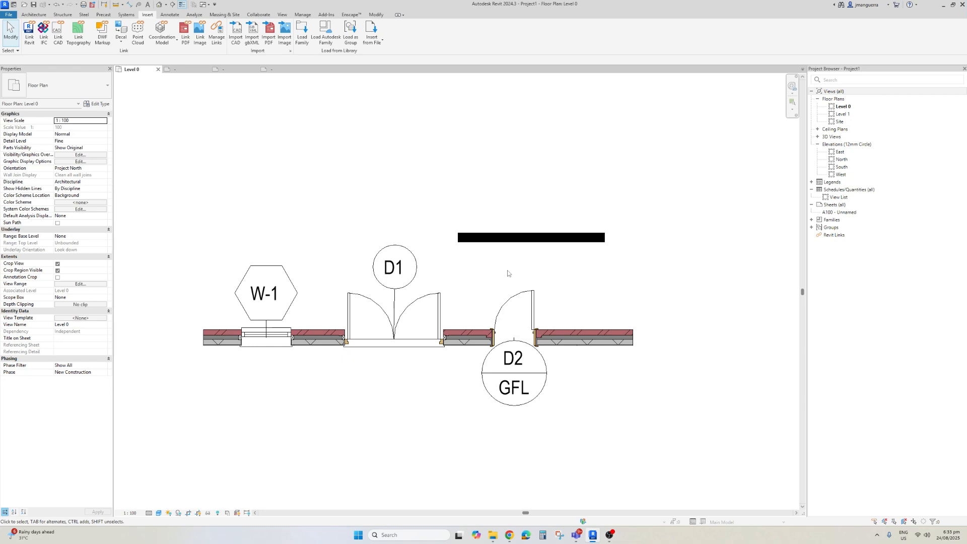
Tag the horizontal pipe by category and move the tag down to sit just above the pipe
{"action": "key", "text": "t"}
{"action": "key", "text": "g"}
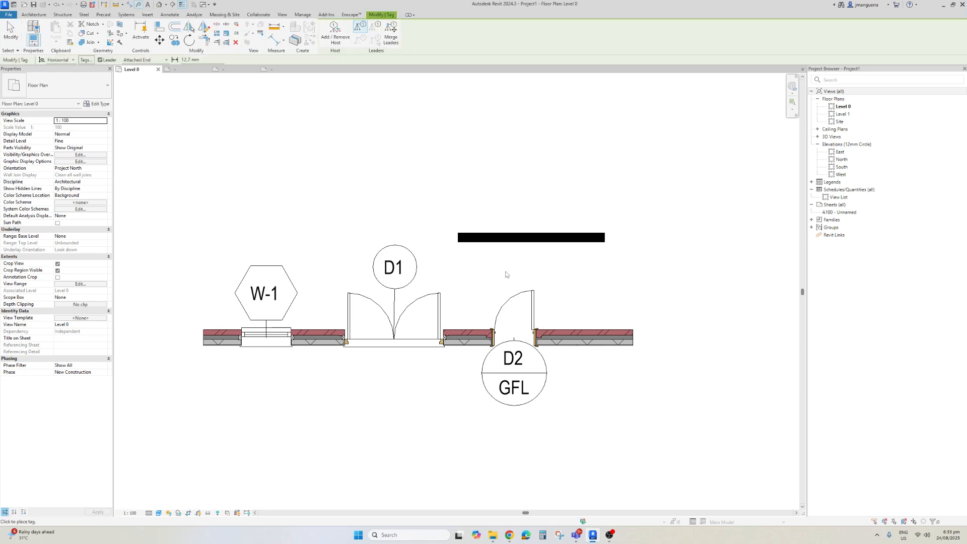
{"action": "left_click", "coordinate": [529, 236]}
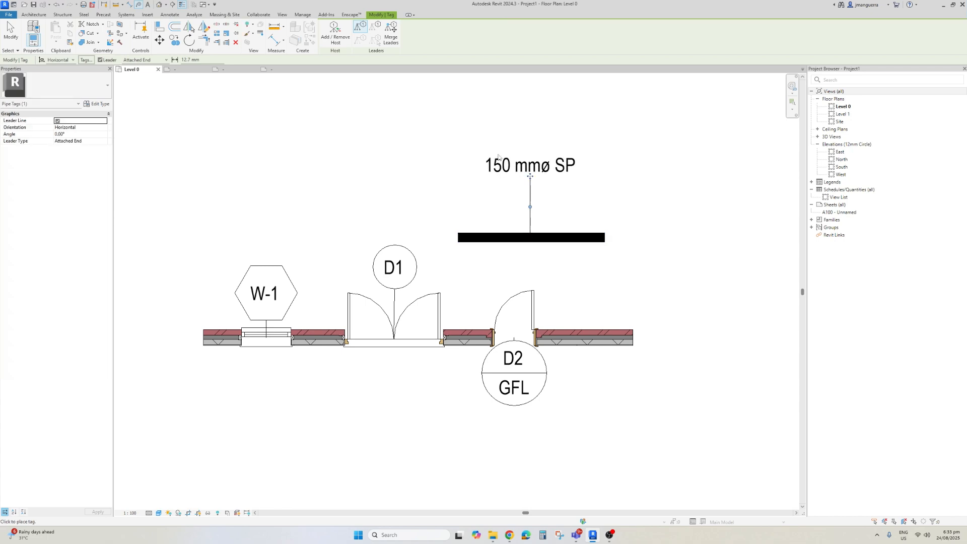
{"action": "left_click_drag", "start_coordinate": [530, 177], "coordinate": [524, 230]}
{"action": "key", "text": "Escape"}
{"action": "key", "text": "Escape"}
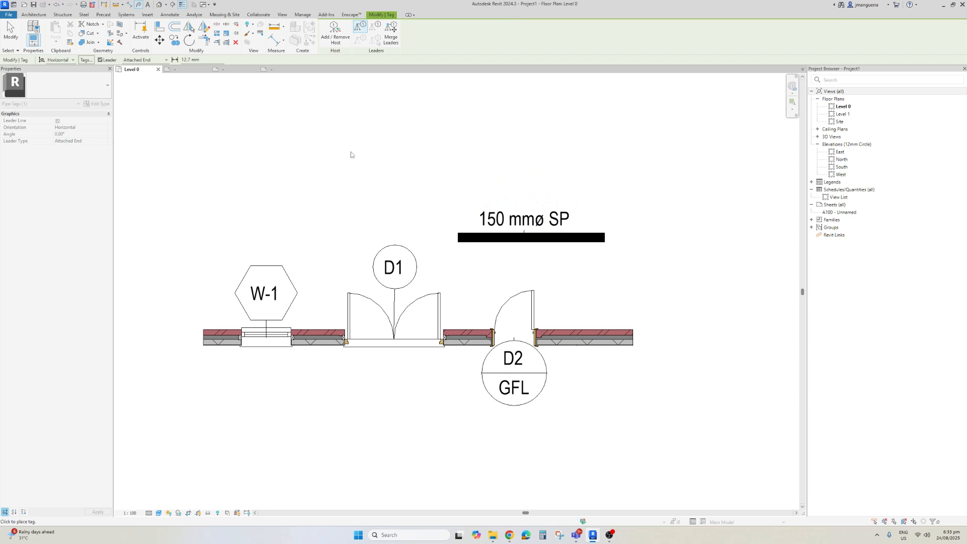
Inspect the properties of the tagged pipe and of its pipe tag
{"action": "left_click", "coordinate": [475, 238]}
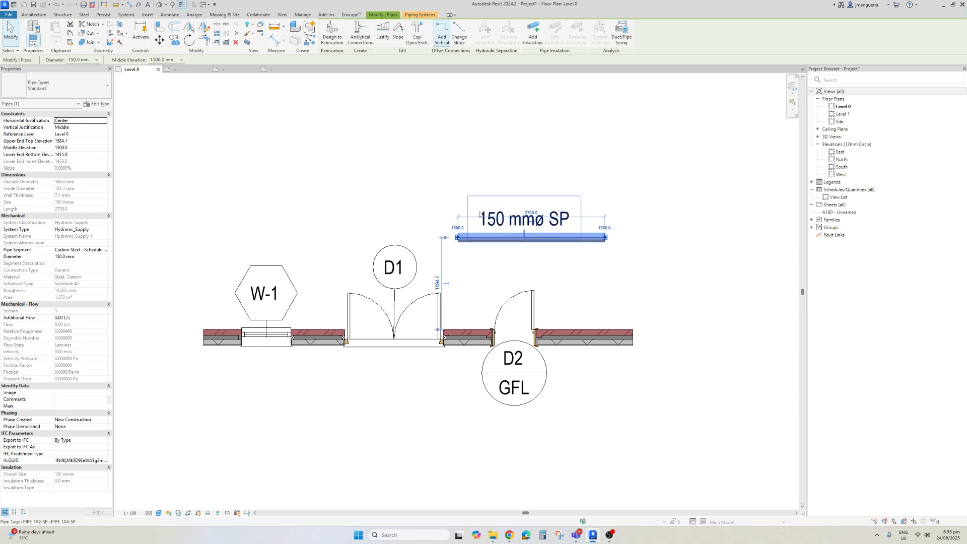
{"action": "left_click", "coordinate": [527, 255]}
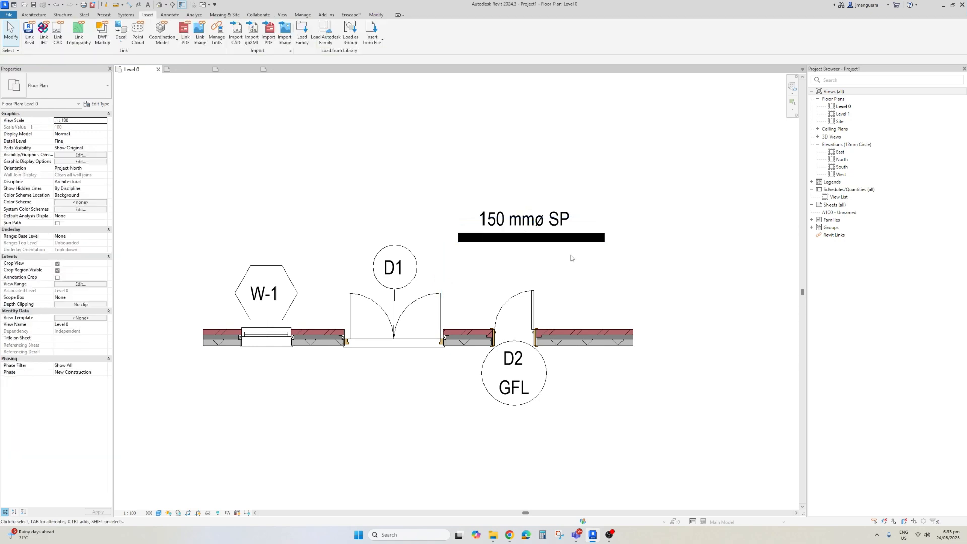
{"action": "left_click", "coordinate": [546, 223]}
{"action": "scroll", "coordinate": [527, 233], "scroll_direction": "up", "scroll_amount": 3}
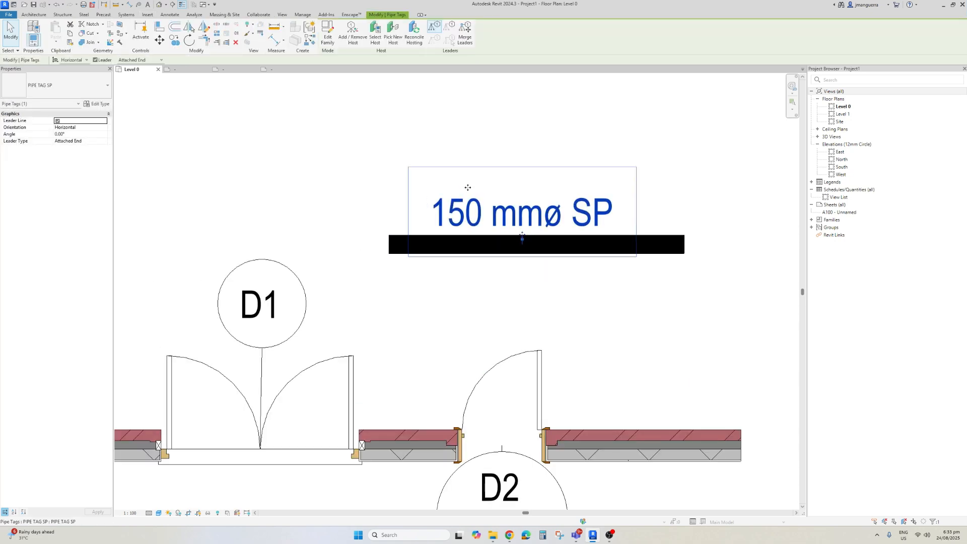
{"action": "key", "text": "Escape"}
{"action": "scroll", "coordinate": [534, 224], "scroll_direction": "down", "scroll_amount": 5}
{"action": "scroll", "coordinate": [533, 219], "scroll_direction": "up", "scroll_amount": 3}
{"action": "scroll", "coordinate": [533, 220], "scroll_direction": "up", "scroll_amount": 2}
{"action": "scroll", "coordinate": [529, 216], "scroll_direction": "down", "scroll_amount": 4}
{"action": "scroll", "coordinate": [502, 260], "scroll_direction": "up", "scroll_amount": 1}
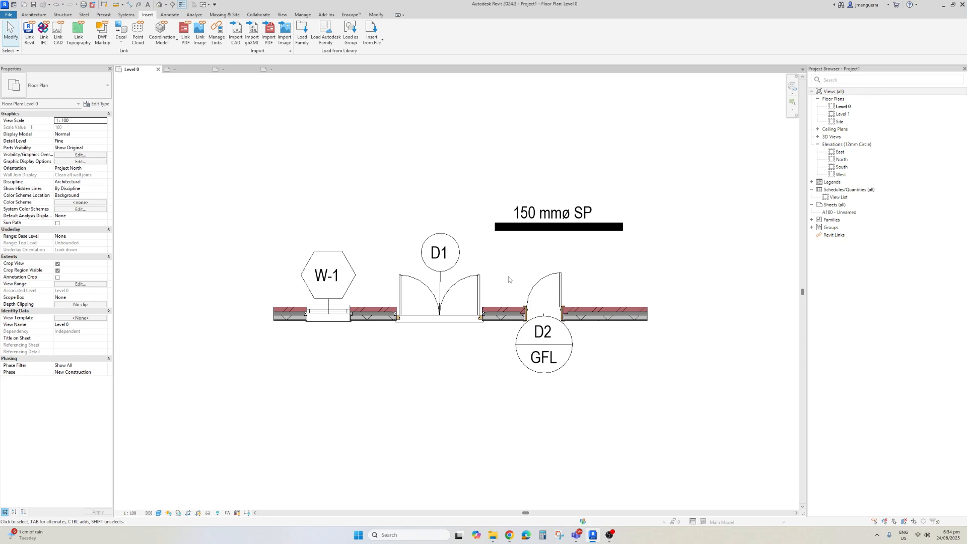
{"action": "scroll", "coordinate": [508, 280], "scroll_direction": "down", "scroll_amount": 3}
{"action": "scroll", "coordinate": [445, 287], "scroll_direction": "up", "scroll_amount": 2}
{"action": "scroll", "coordinate": [462, 272], "scroll_direction": "up", "scroll_amount": 5}
{"action": "mouse_move", "coordinate": [511, 258]}
{"action": "middle_mouse_down"}
{"action": "mouse_move", "coordinate": [512, 302]}
{"action": "mouse_move", "coordinate": [512, 277]}
{"action": "mouse_move", "coordinate": [500, 277]}
{"action": "middle_mouse_up"}
{"action": "scroll", "coordinate": [501, 279], "scroll_direction": "up", "scroll_amount": 1}
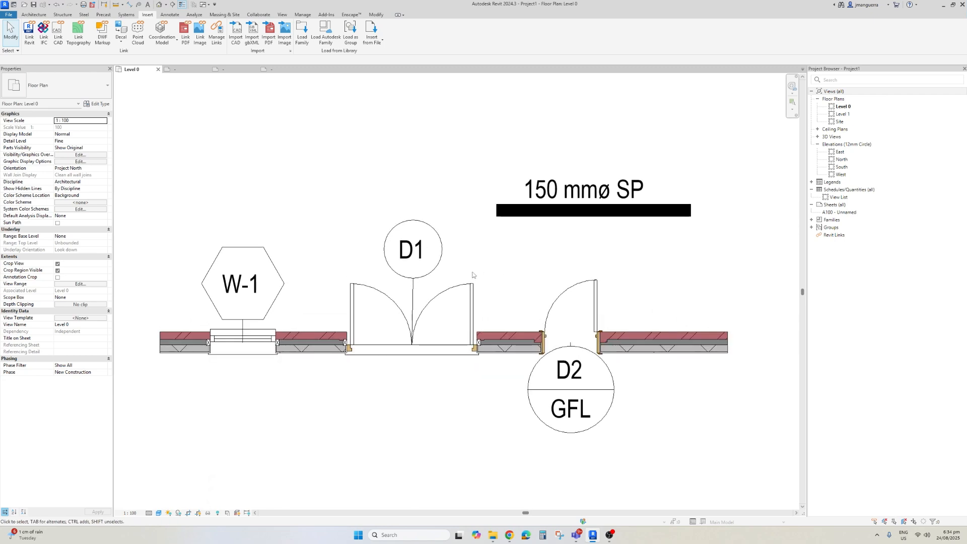